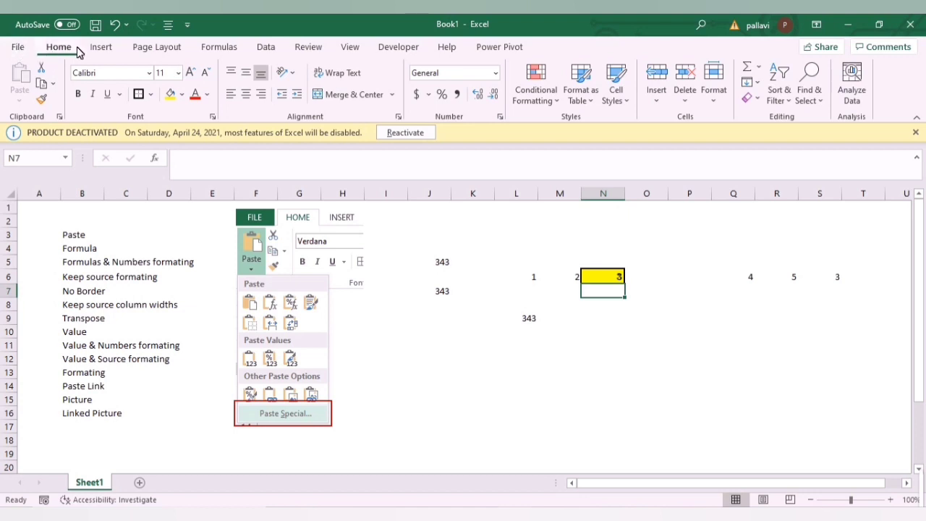
left_click(100, 48)
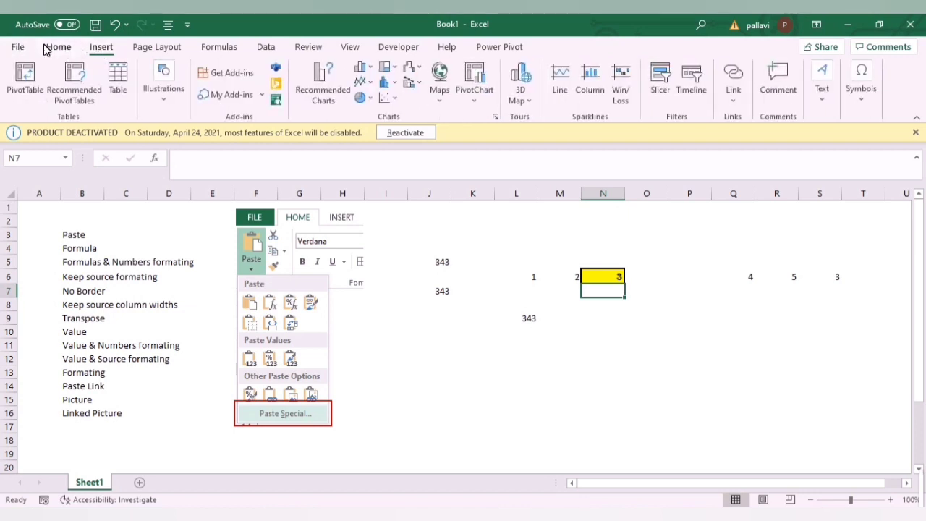
left_click(18, 48)
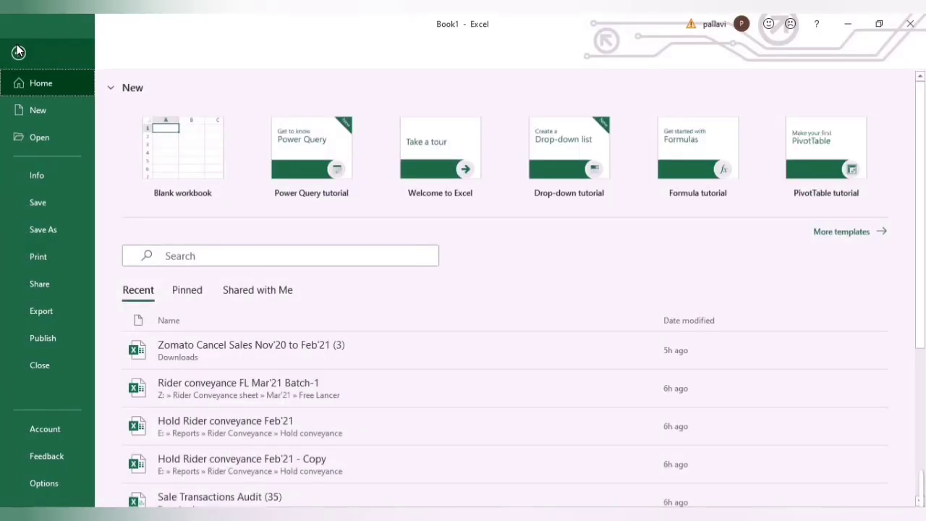
key("Escape")
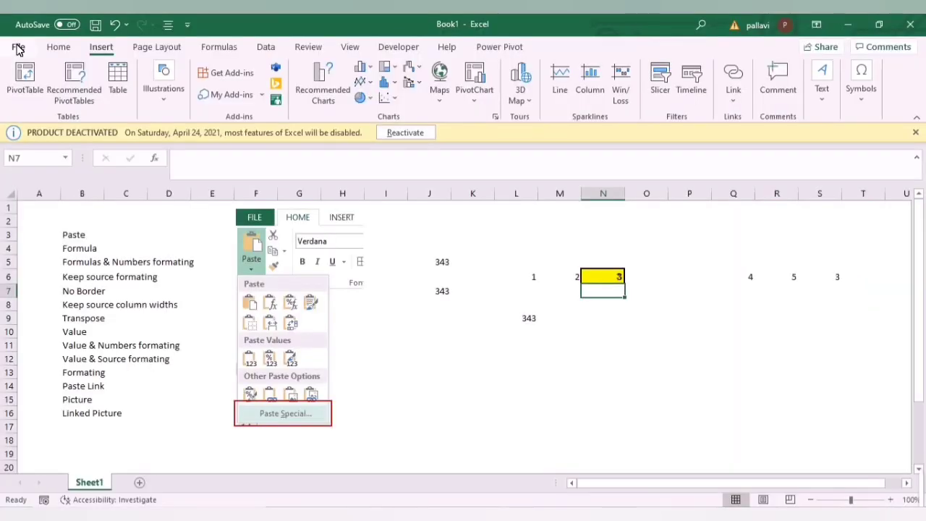
left_click(126, 238)
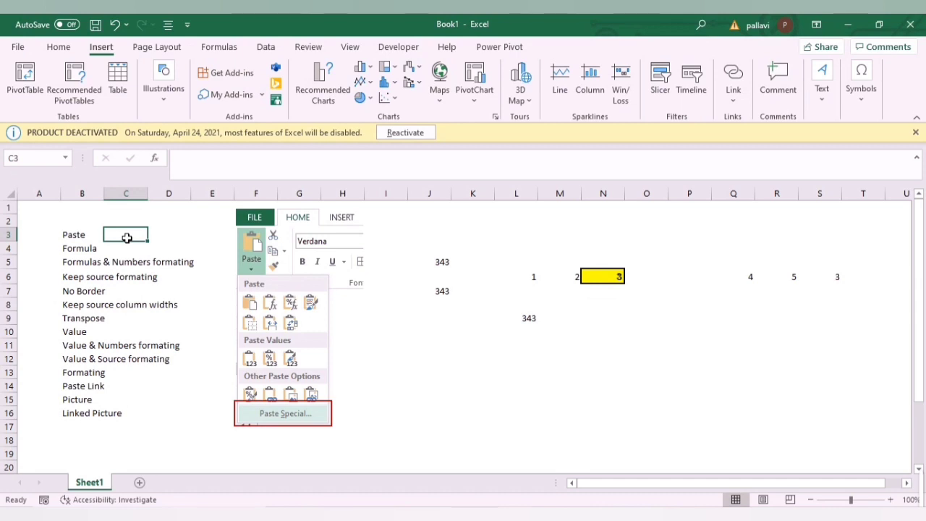
left_click(60, 48)
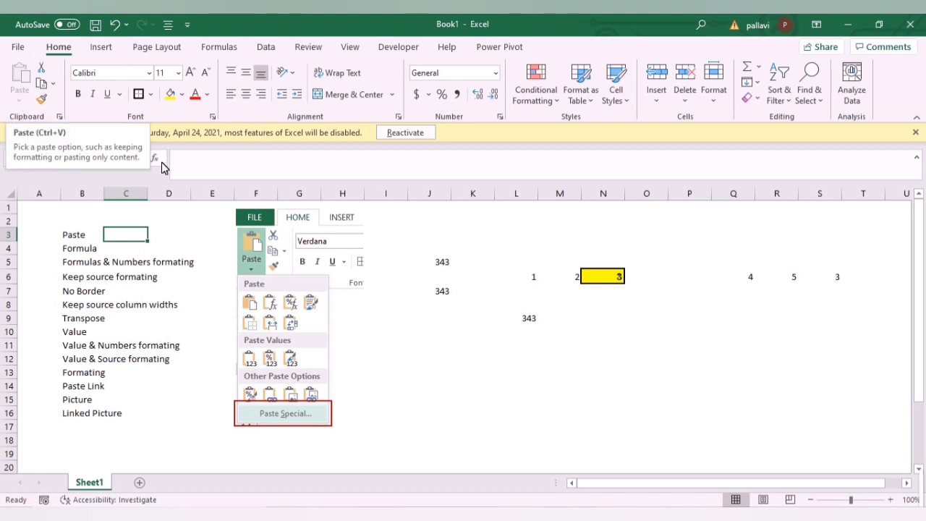
left_click(471, 333)
key("ctrl+c")
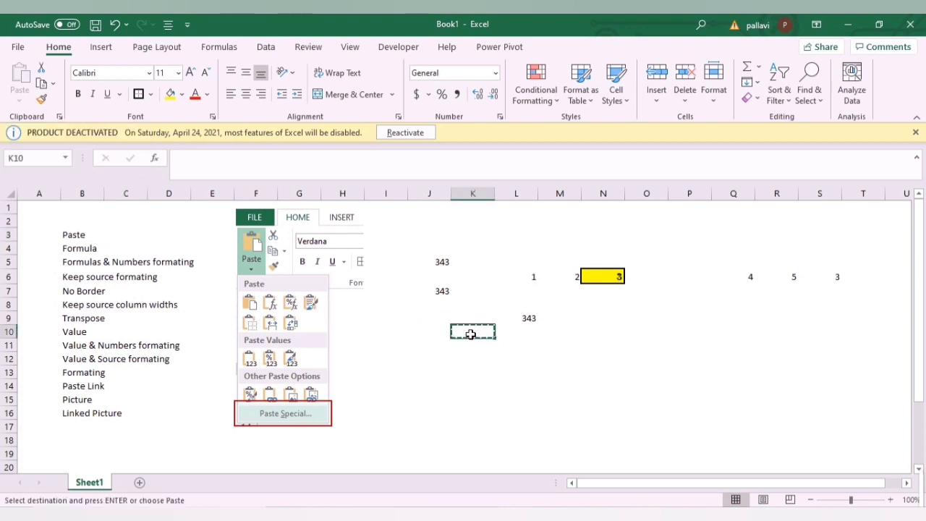
left_click(431, 360)
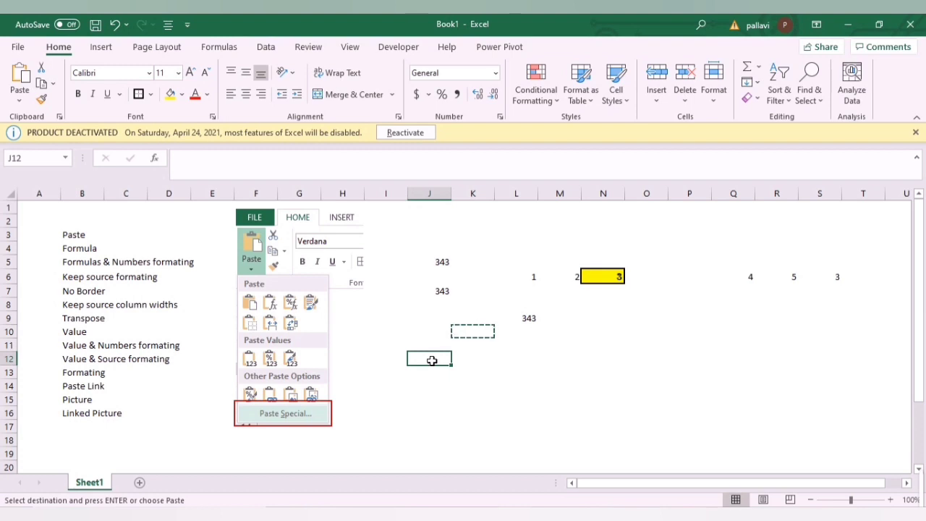
key("Escape")
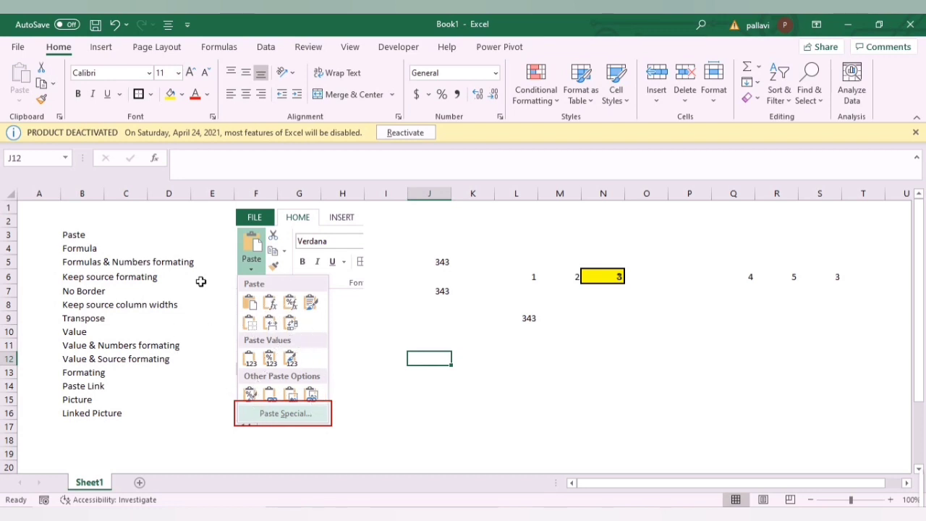
Examine the paste option names listed in column B alongside the sample numbers, the formatted cell N6 and the Paste menu picture.
left_click(76, 239)
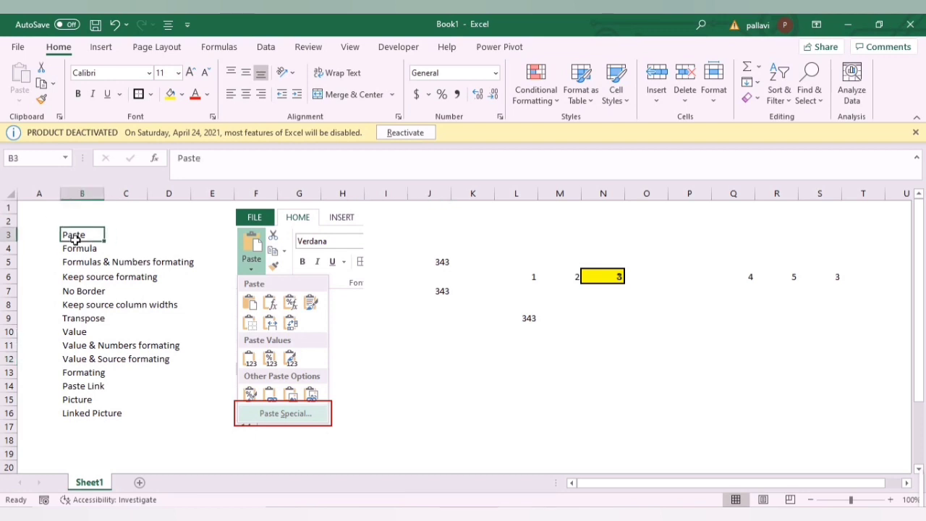
left_click(415, 304)
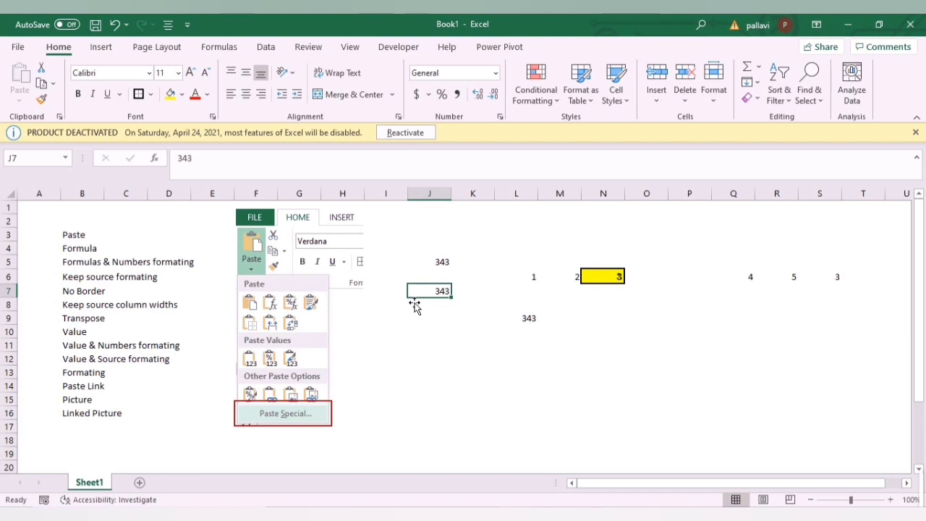
left_click(92, 251)
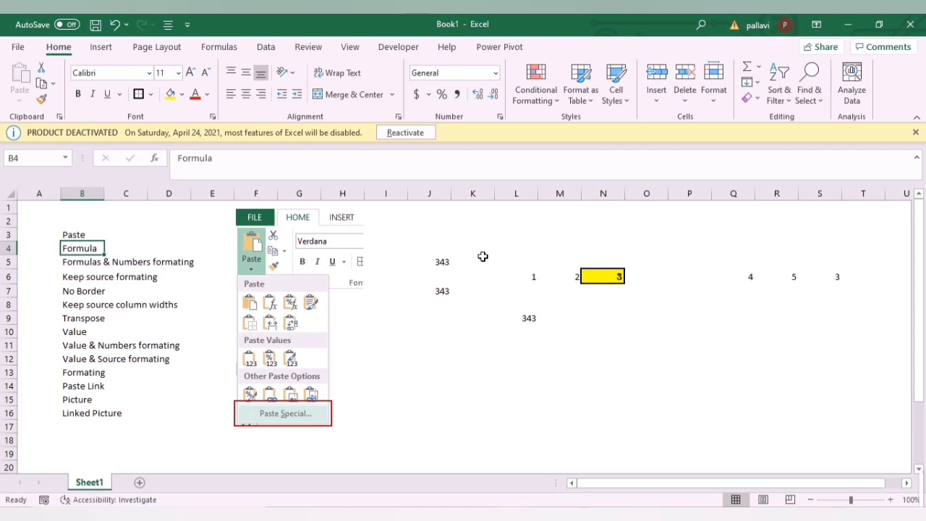
left_click(74, 265)
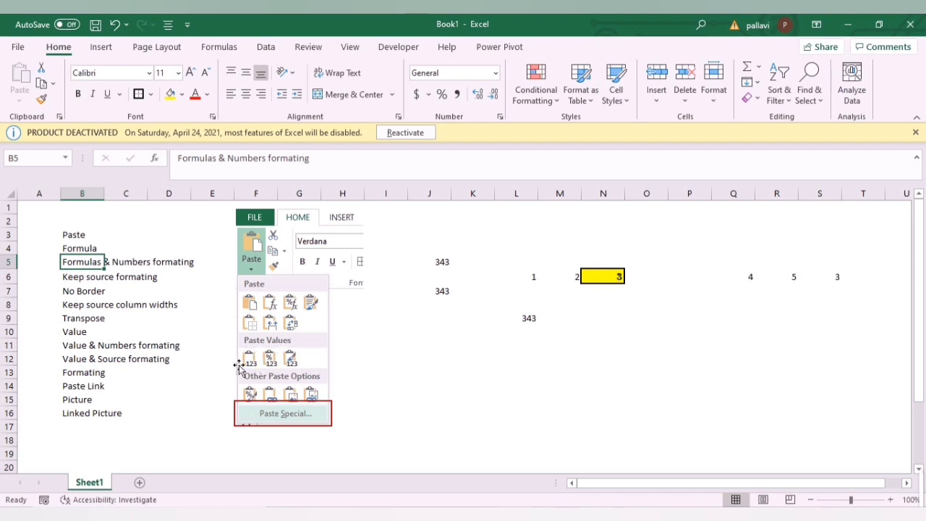
left_click(606, 278)
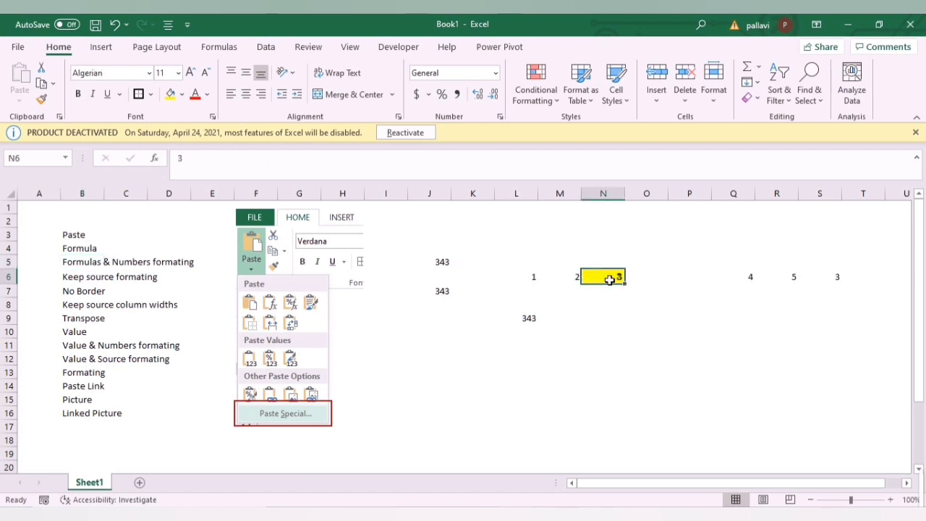
left_click(663, 341)
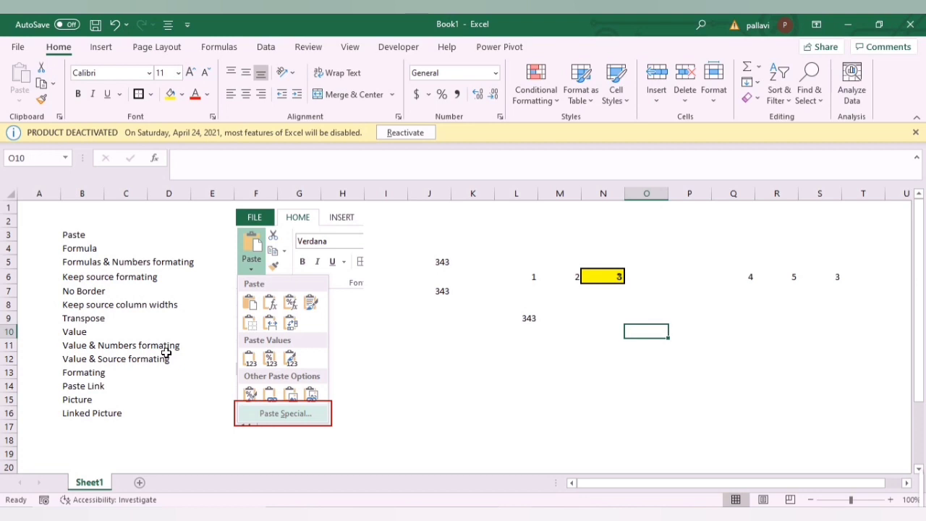
left_click(492, 345)
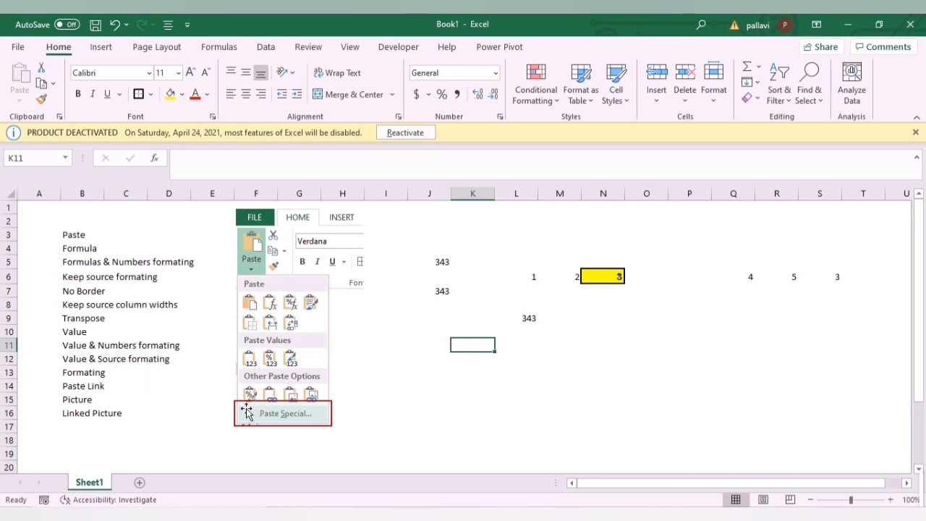
left_click(490, 366)
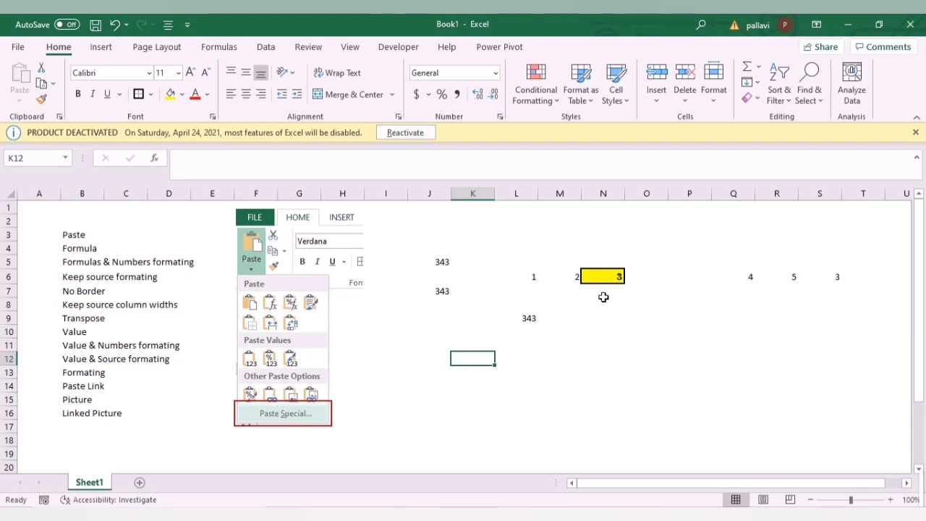
left_click(566, 360)
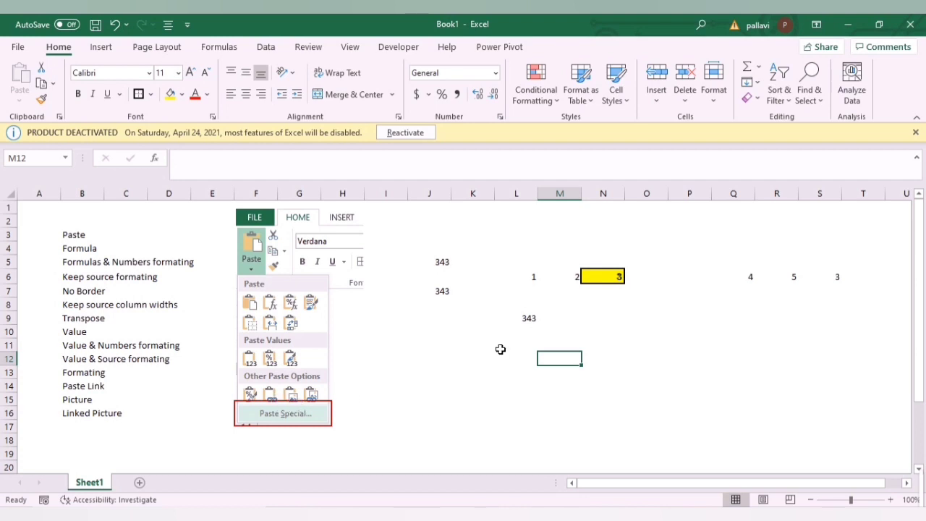
left_click(613, 276)
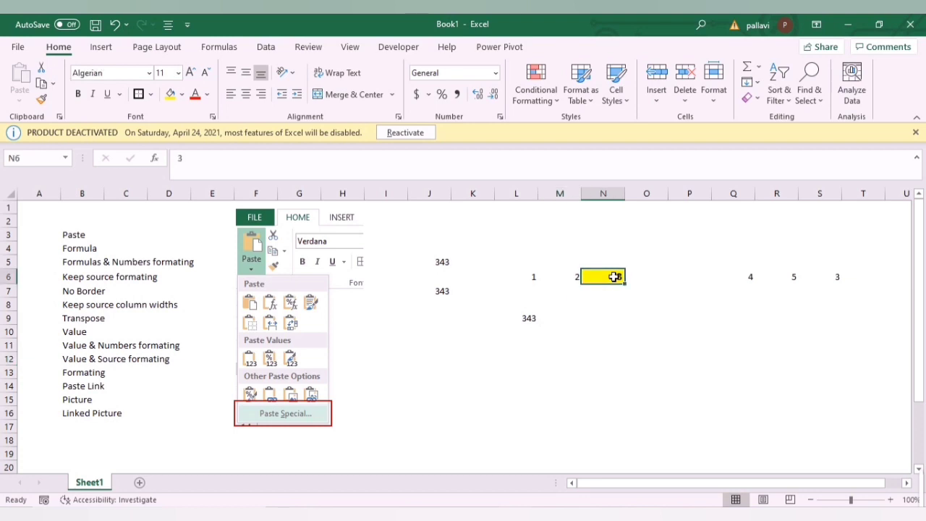
left_click(557, 418)
left_click(301, 407)
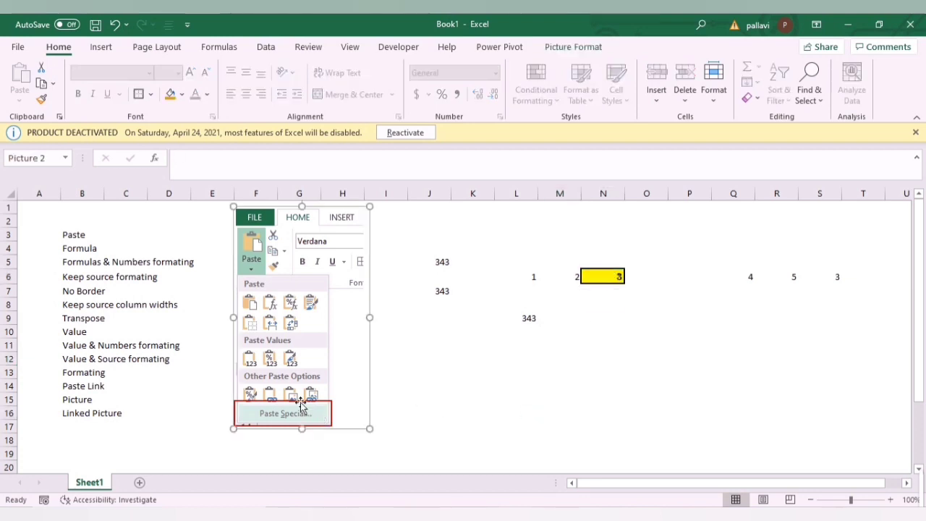
left_click(399, 401)
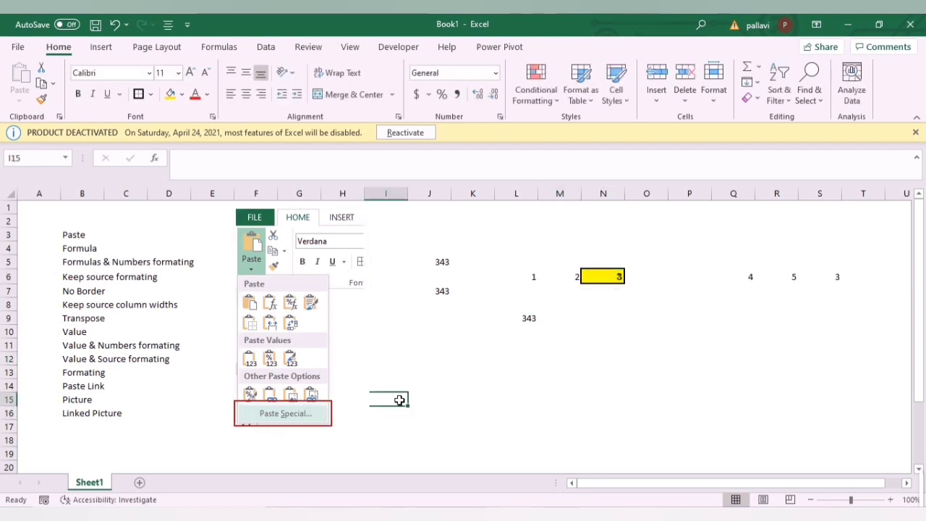
Move the Paste menu picture slightly down and to the left, closer to the list in column B.
left_click(262, 377)
mouse_move(292, 344)
left_mouse_down()
mouse_move(413, 378)
mouse_move(286, 348)
left_mouse_up()
left_click(465, 364)
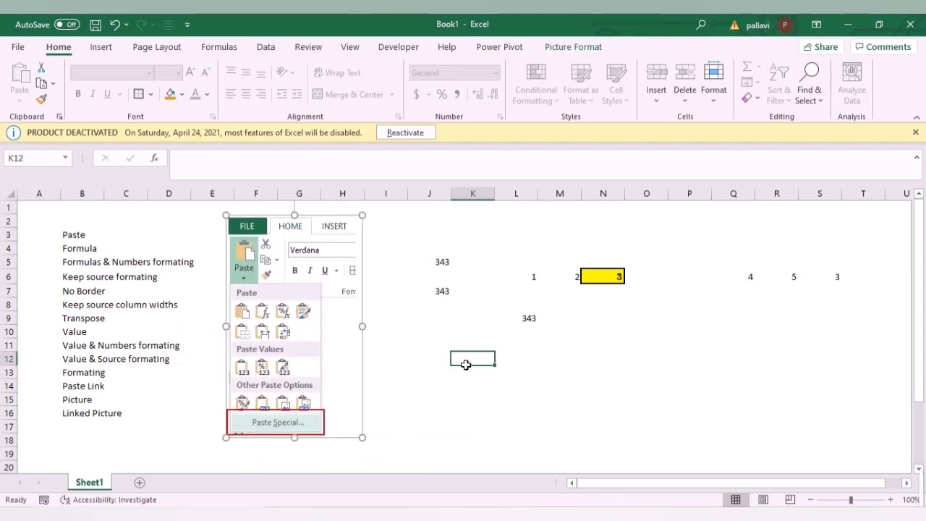
left_click(291, 339)
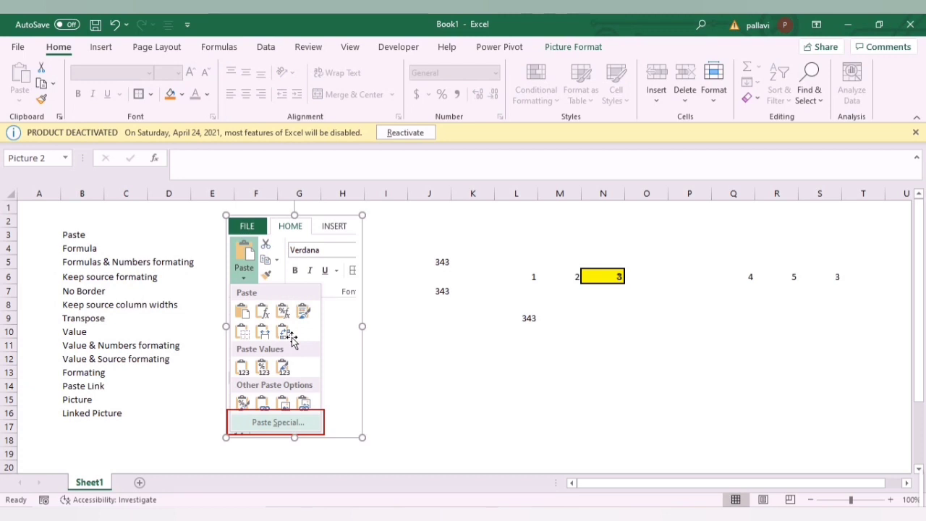
left_click(97, 347)
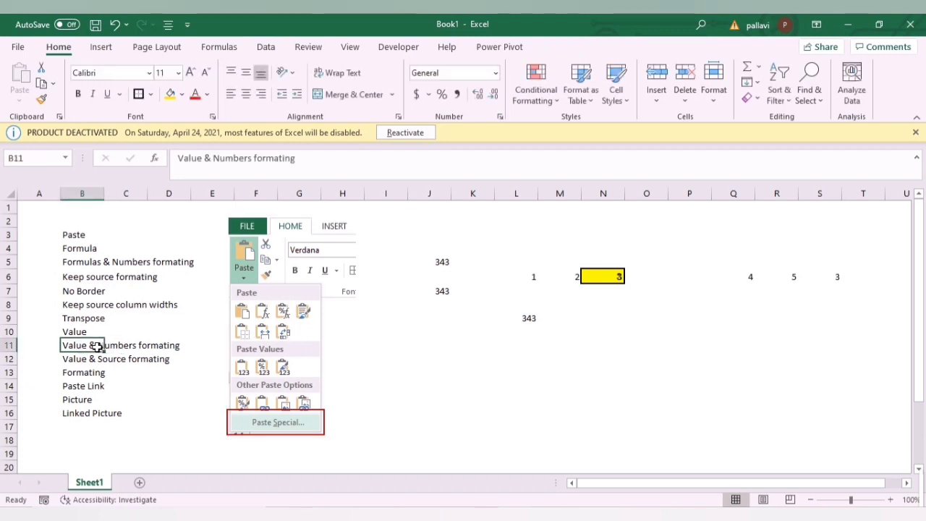
key("ctrl+c")
left_click(92, 293)
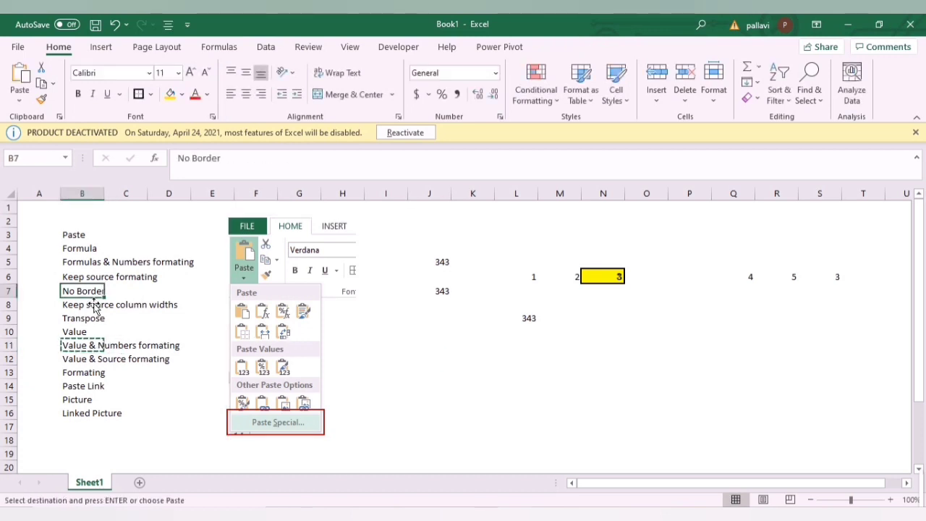
left_click(447, 387)
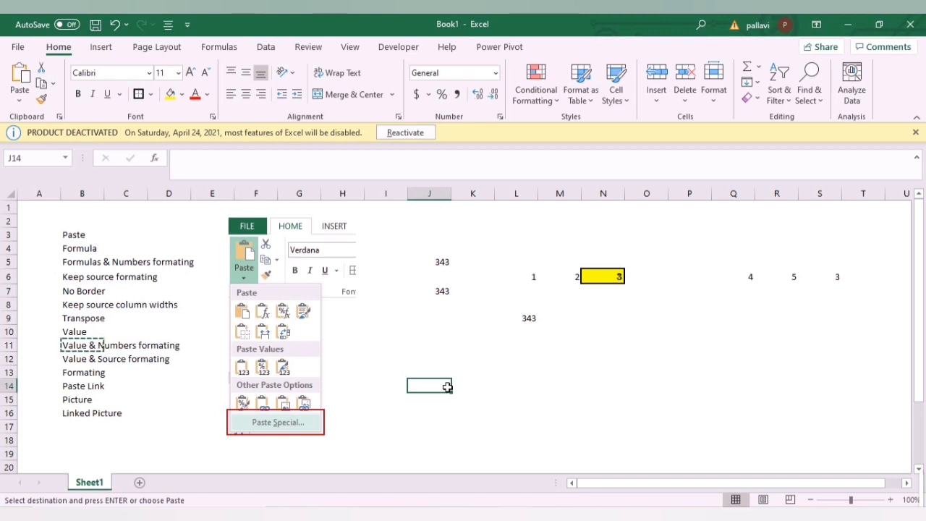
key("Escape")
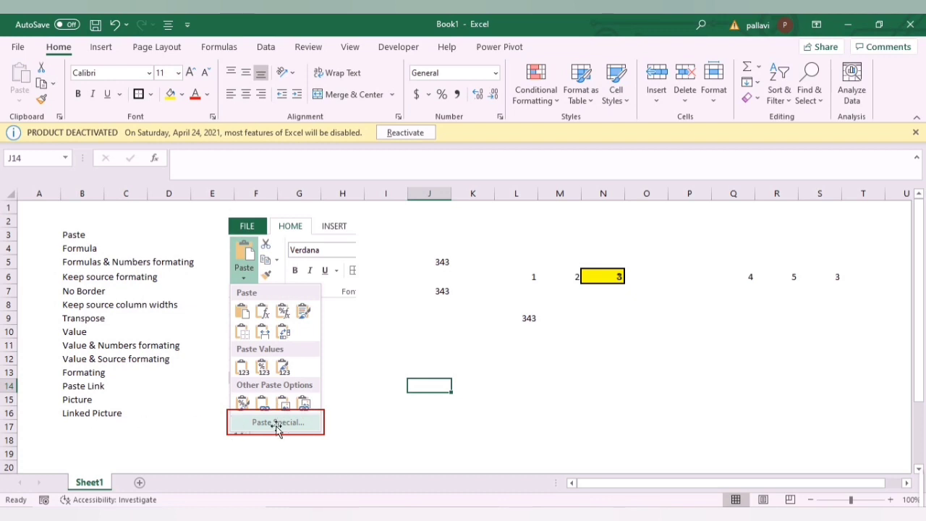
Copy empty cell I13, examine the available paste options and the Paste Special dialog, and close the dialog without pasting.
left_click(517, 364)
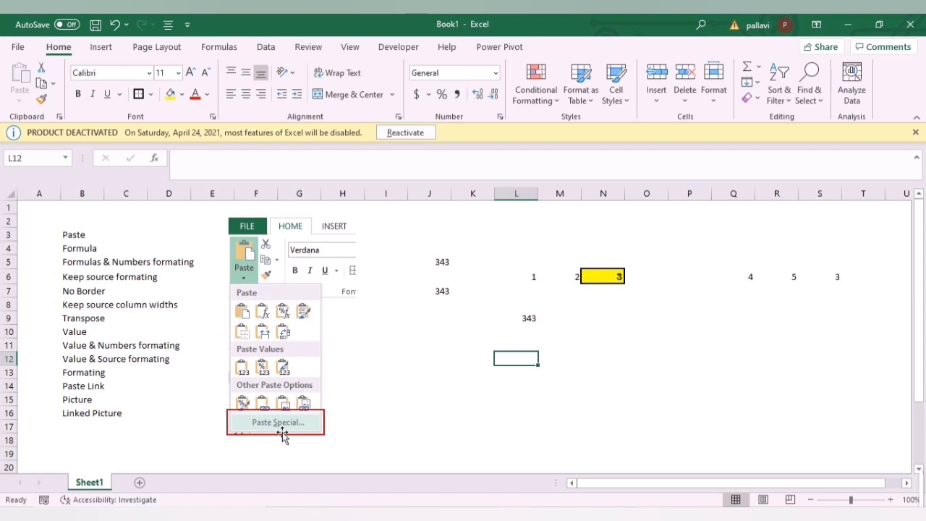
left_click(353, 381)
left_click(376, 372)
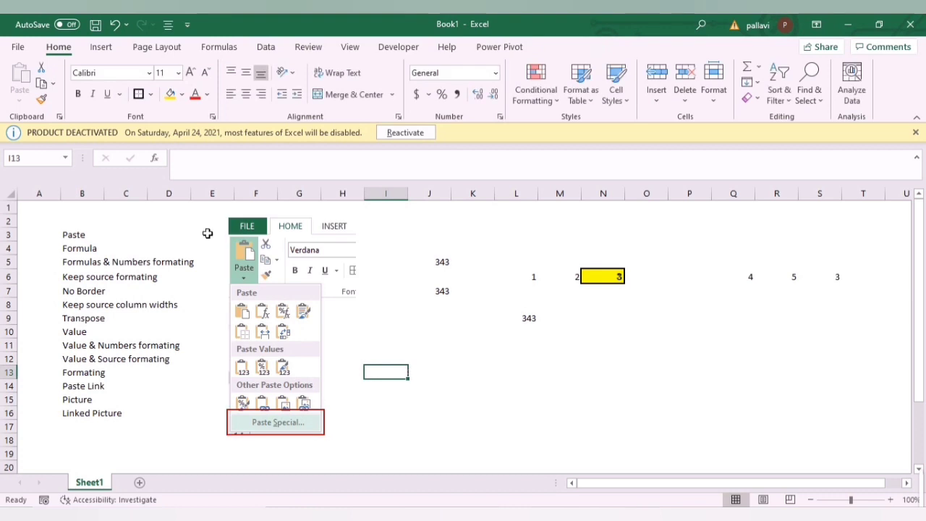
key("ctrl+c")
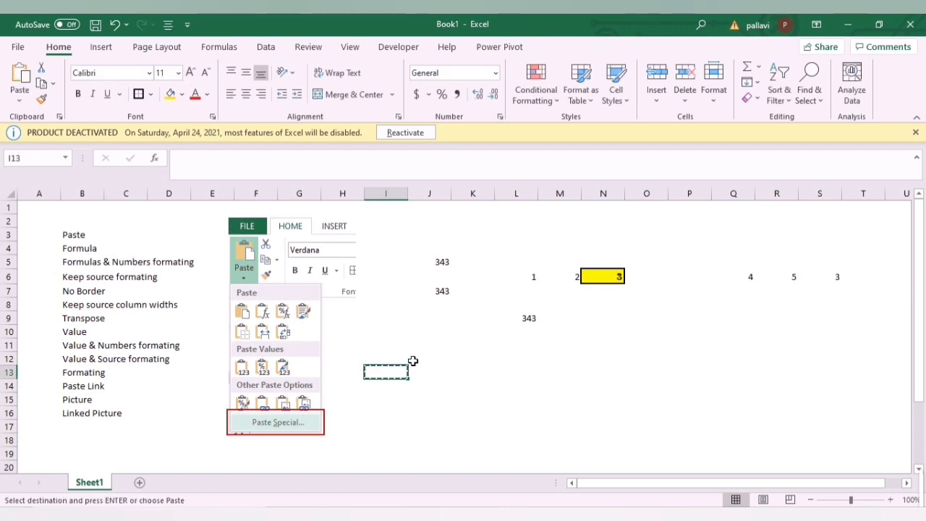
left_click(19, 102)
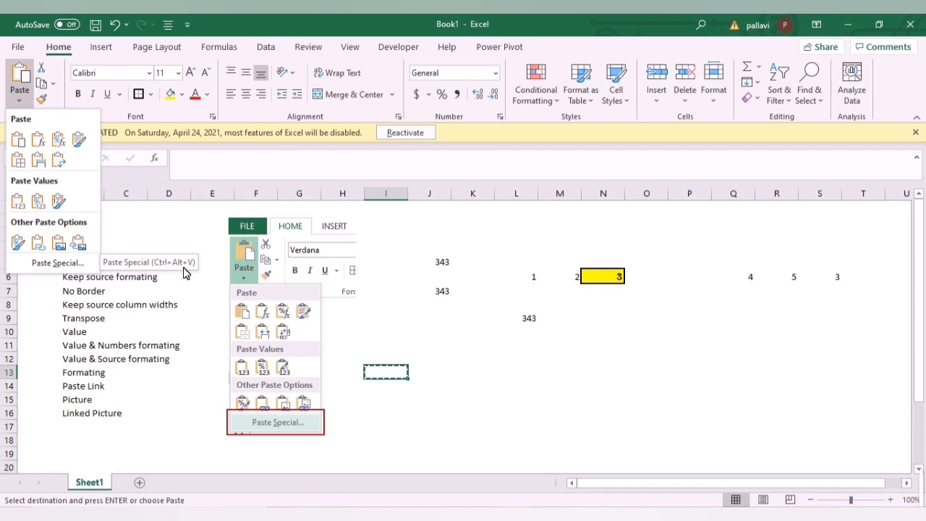
key("Escape")
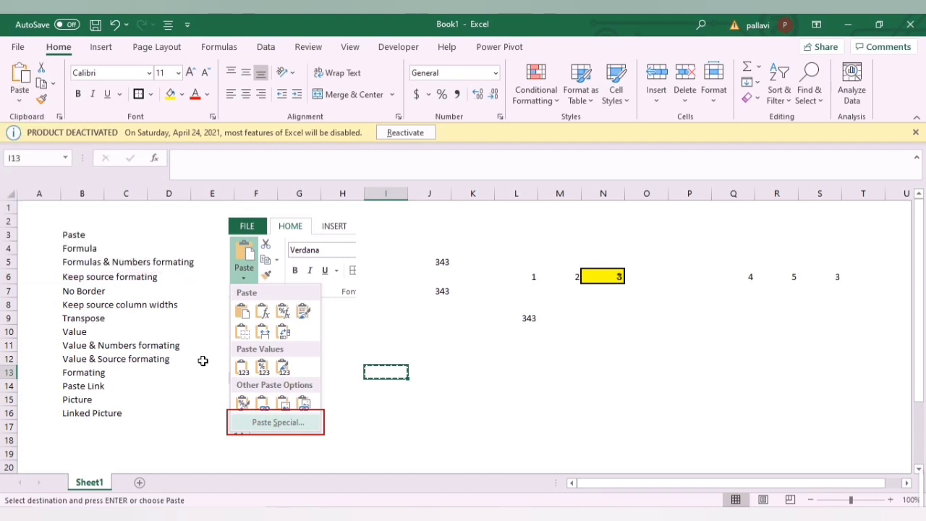
key("ctrl+alt+v")
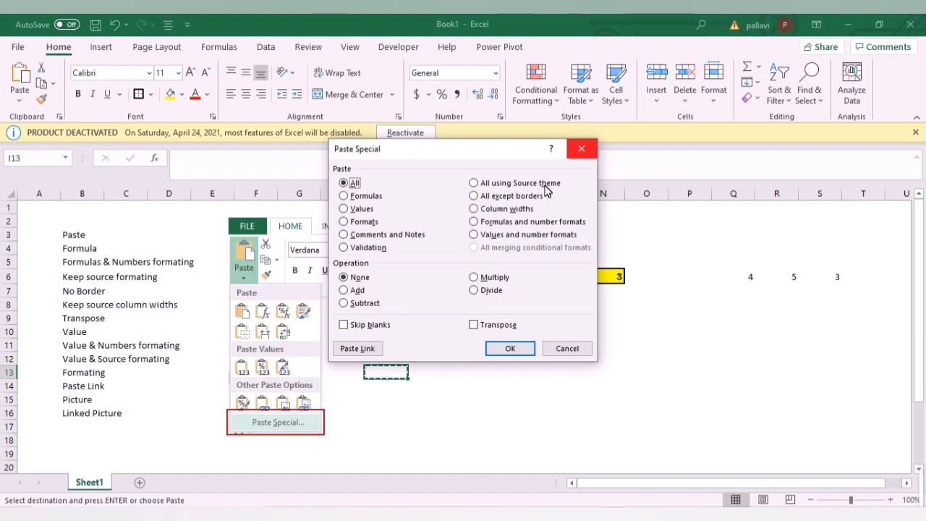
left_click(581, 150)
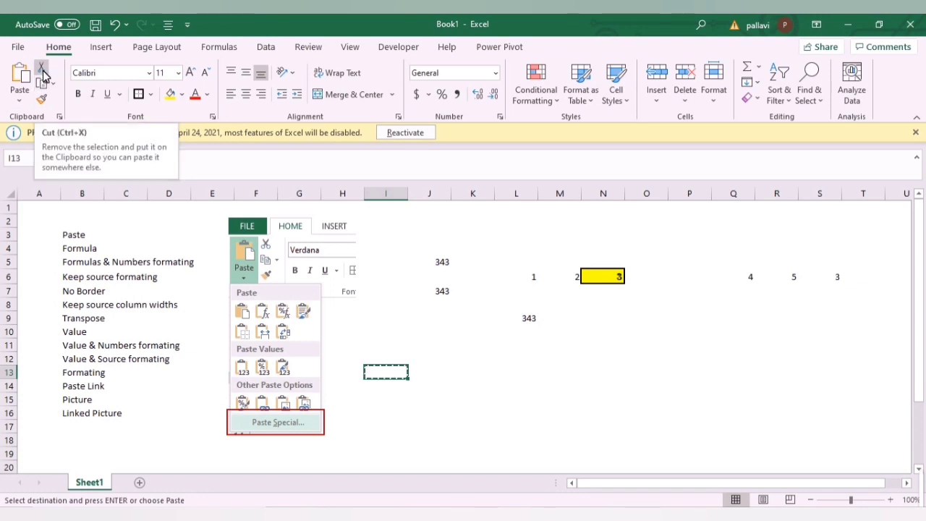
Move the text of cell B5 to I13 by cutting and pasting, and undo the move.
left_click(116, 267)
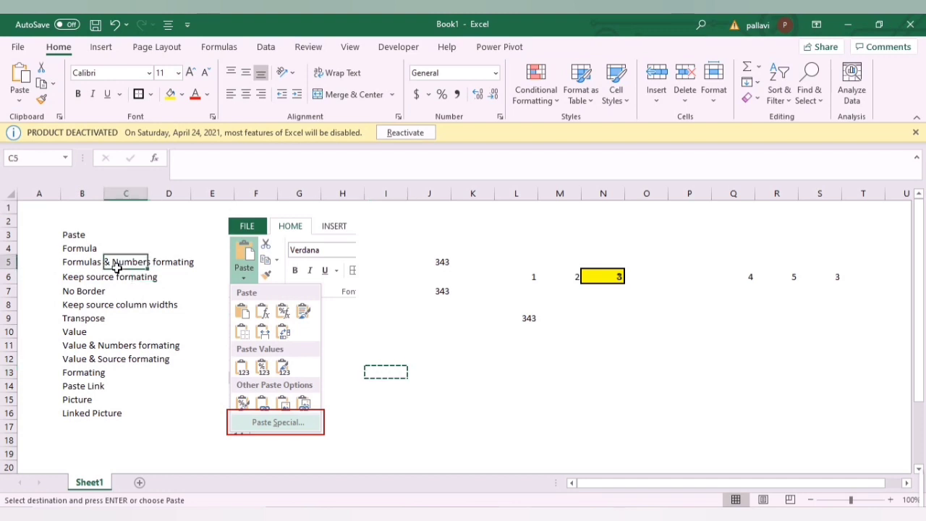
key("Left")
key("ctrl+c")
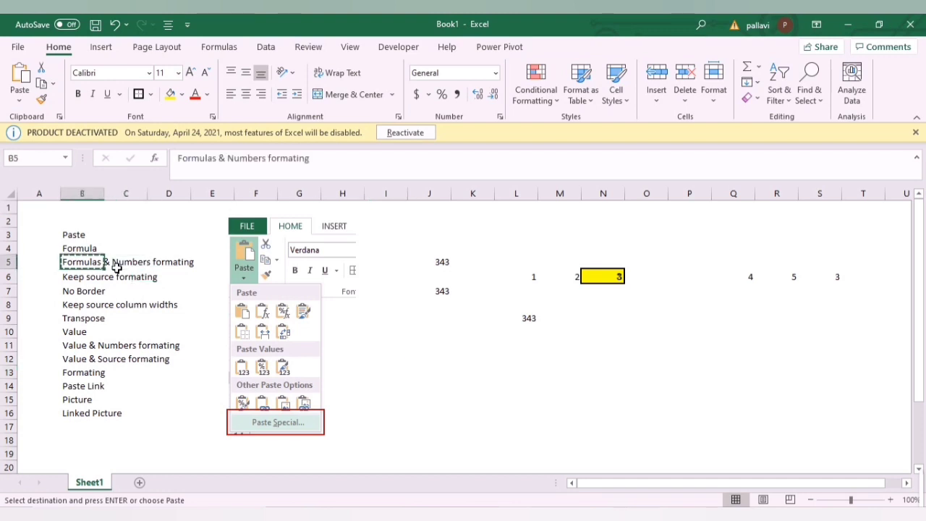
left_click(379, 373)
key("ctrl+v")
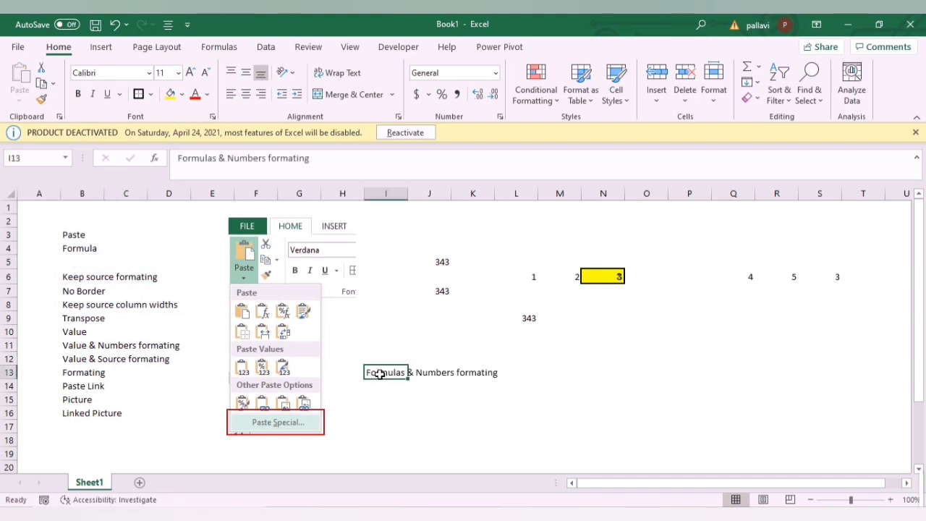
key("ctrl+z")
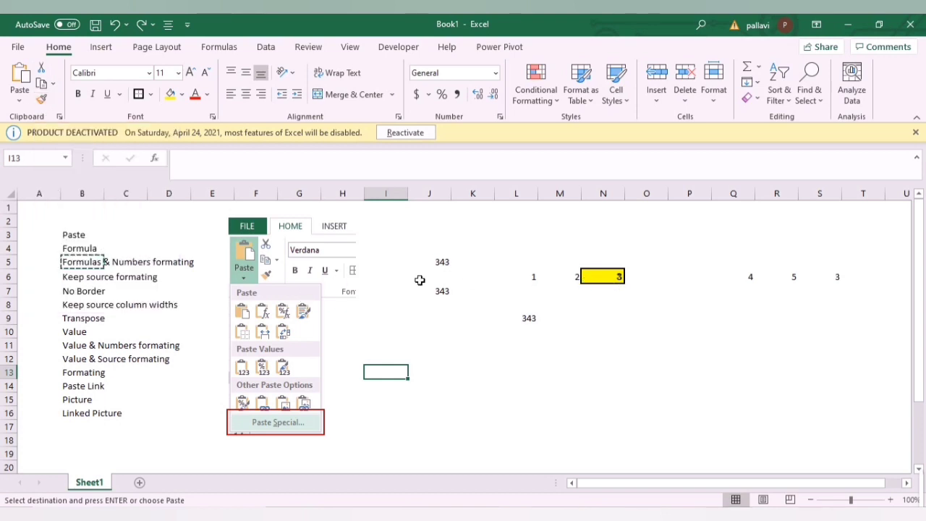
Apply borders around and between cells J5:L5.
left_click_drag(448, 263, 516, 262)
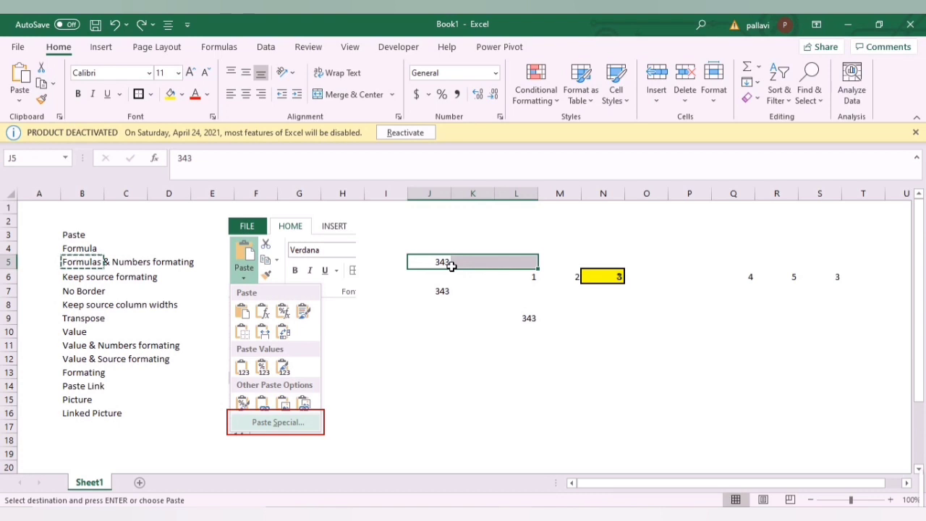
key("Escape")
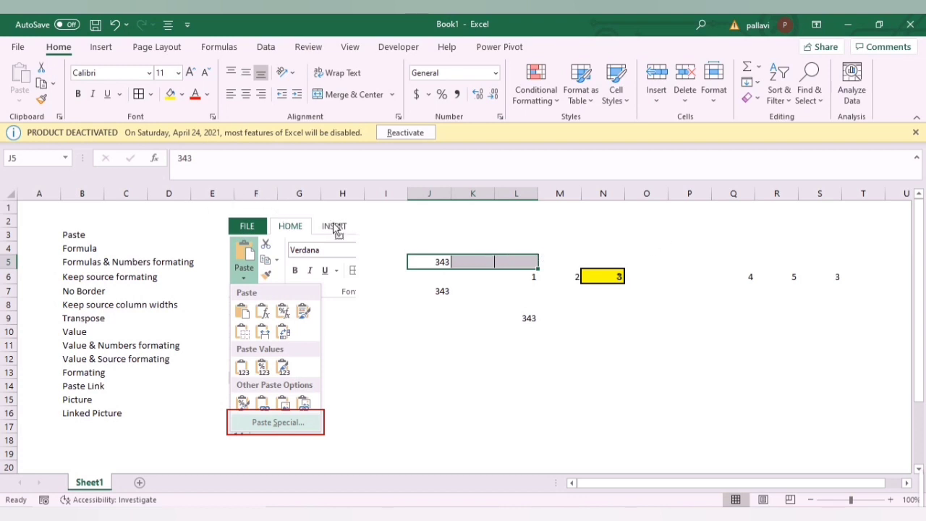
Try to apply the format of J5:L5 to the overlapping range L5:S16 with Format Painter.
key("ctrl+c")
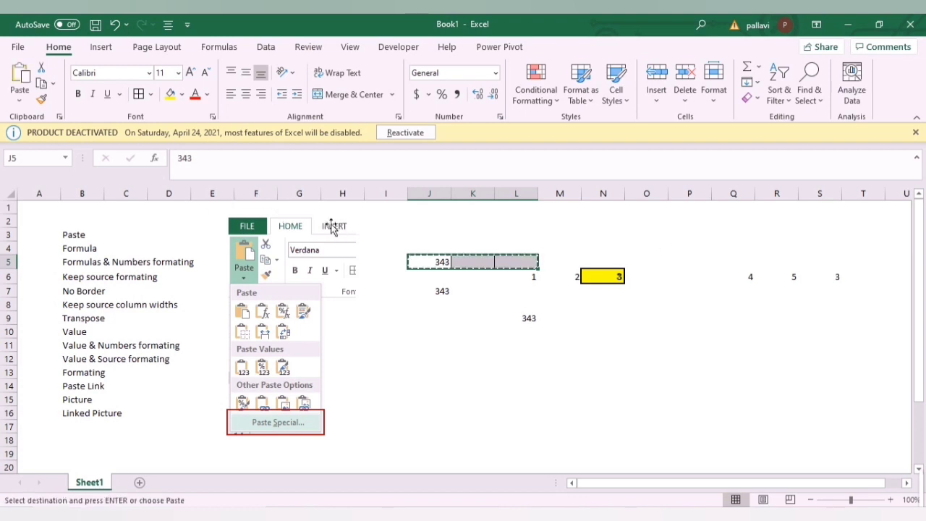
left_click(41, 101)
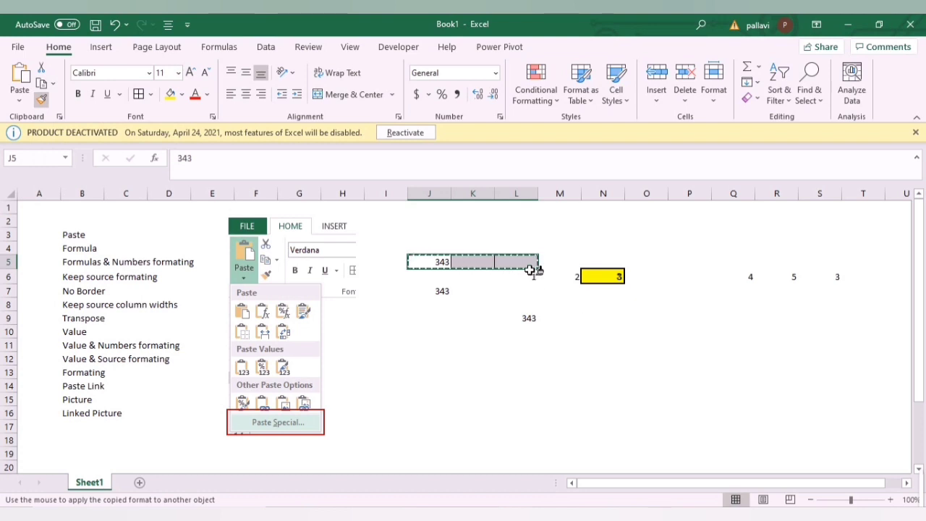
mouse_move(532, 268)
left_mouse_down()
mouse_move(689, 260)
mouse_move(728, 277)
mouse_move(766, 366)
mouse_move(833, 424)
left_mouse_up()
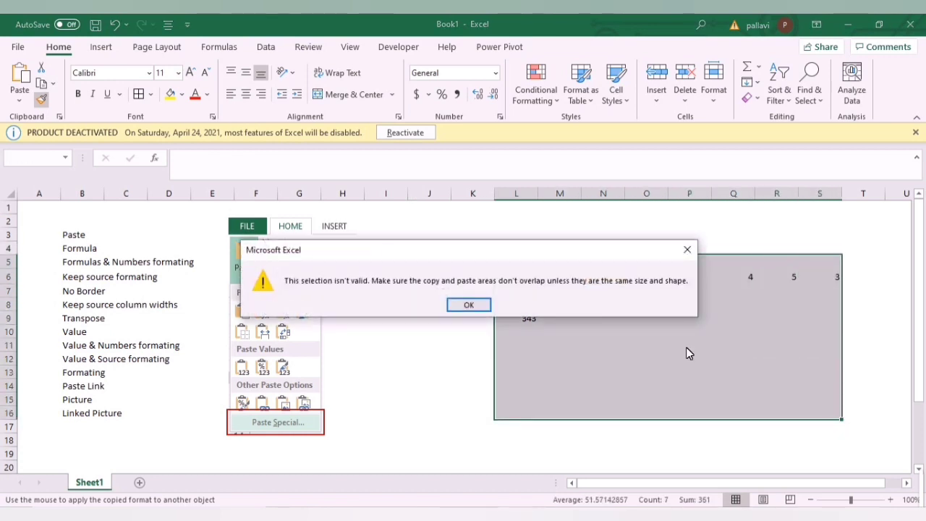
left_click(469, 305)
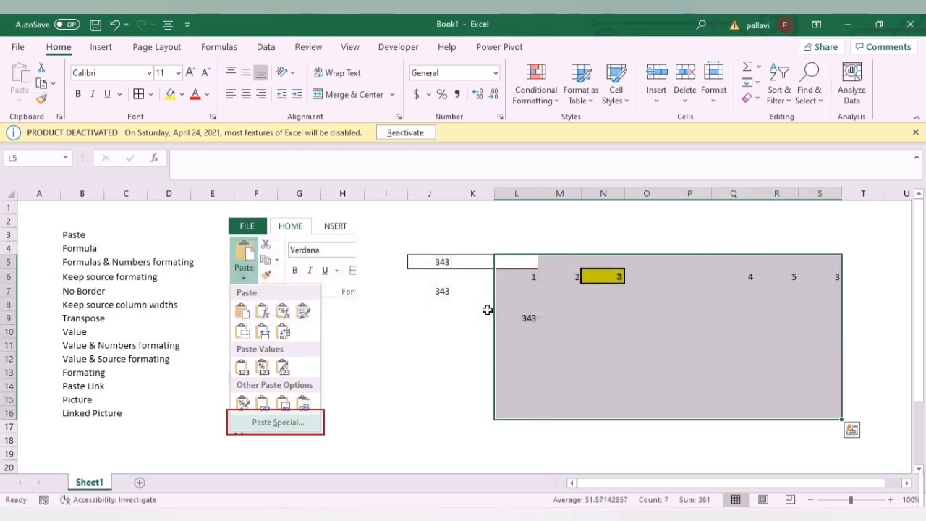
left_click(616, 309)
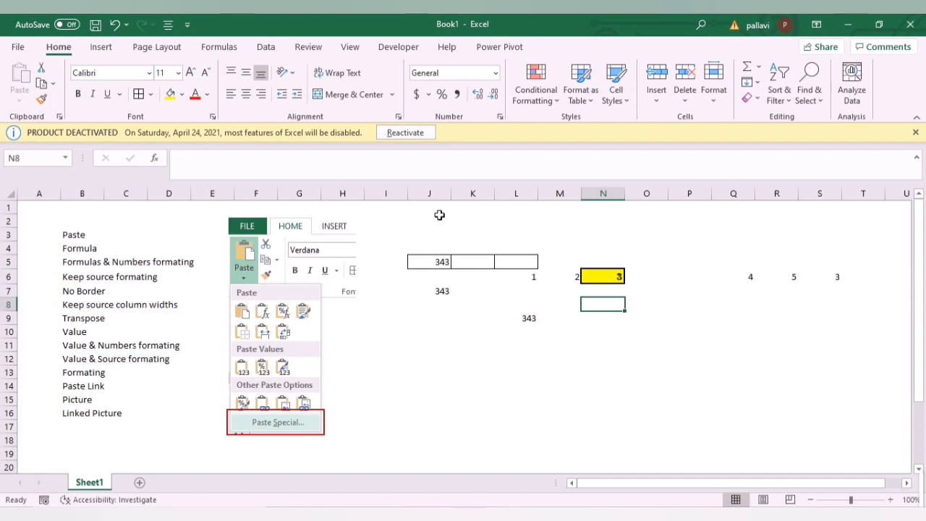
Copy the bordered format of J5:L5 onto the range J5:L10 with Format Painter.
left_click(439, 265)
key("shift+Right")
key("shift+Right")
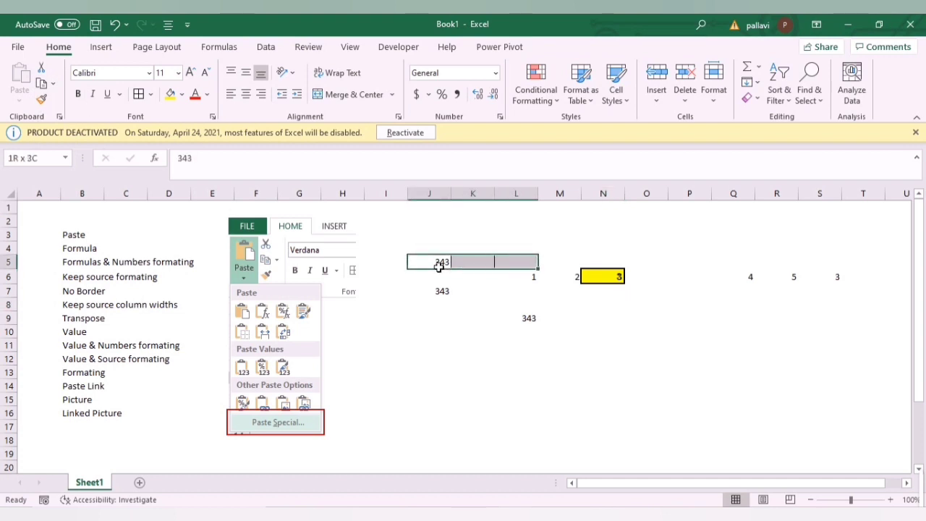
key("ctrl+c")
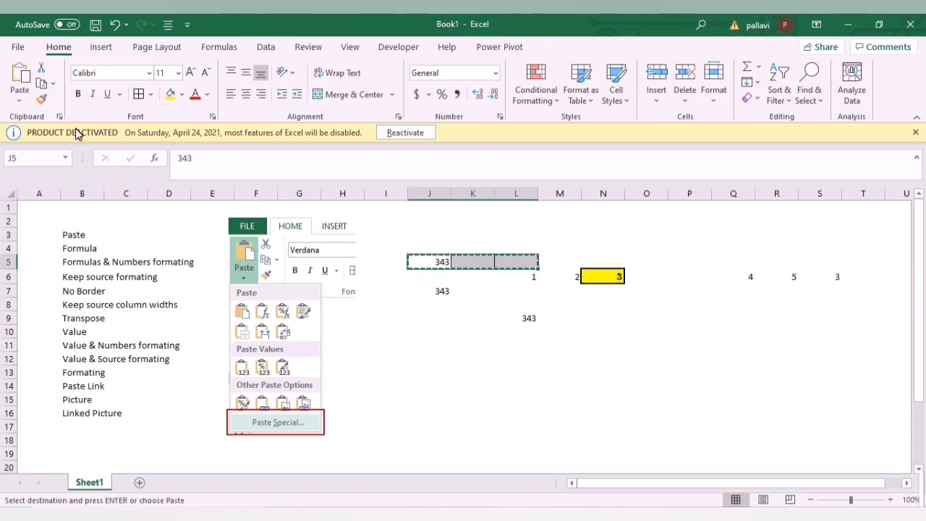
left_click(42, 99)
mouse_move(447, 261)
left_mouse_down()
mouse_move(470, 309)
mouse_move(510, 340)
left_mouse_up()
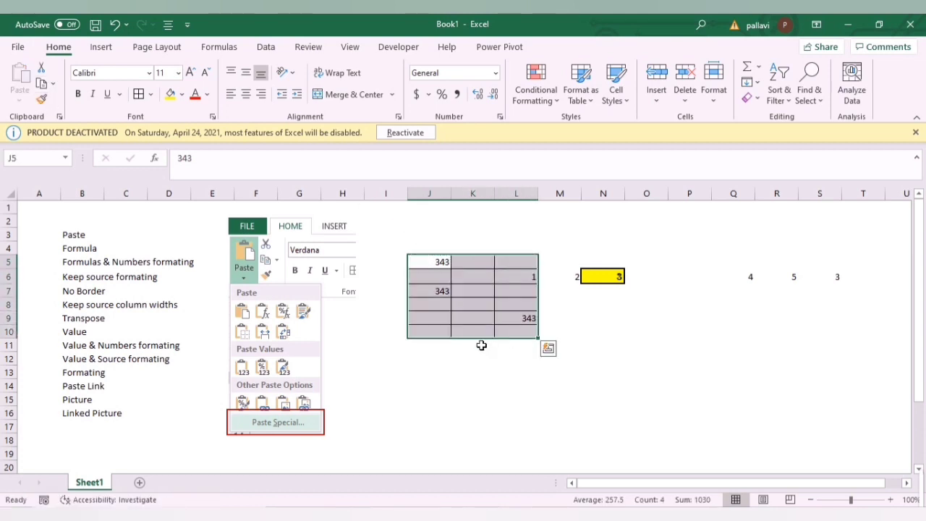
left_click(481, 345)
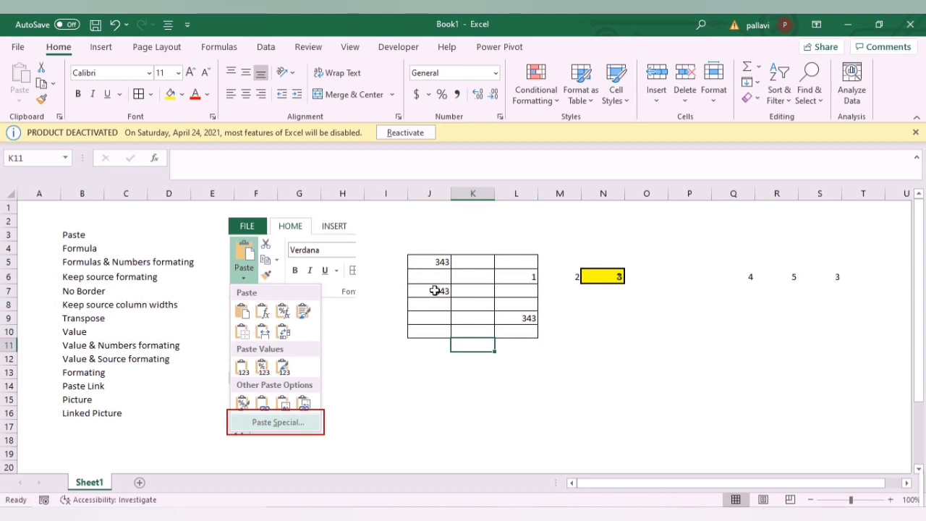
left_click(436, 267)
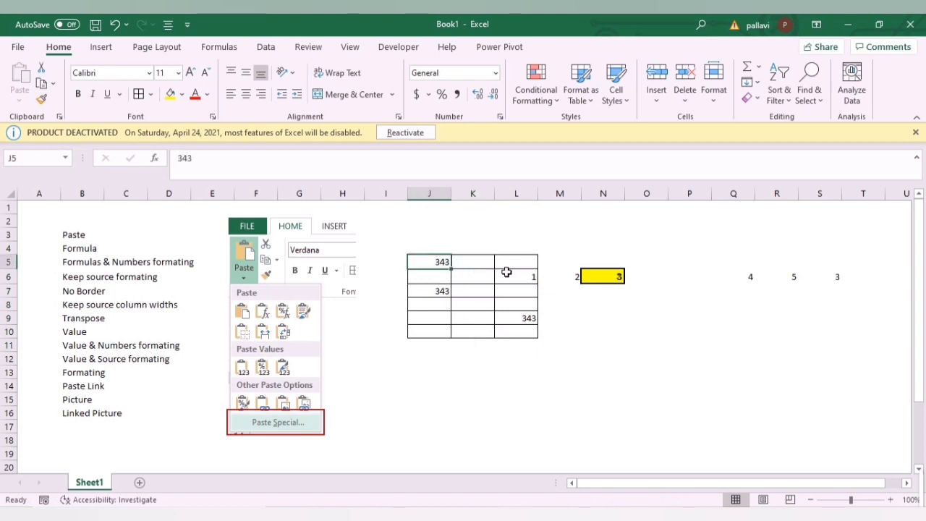
left_click(525, 308)
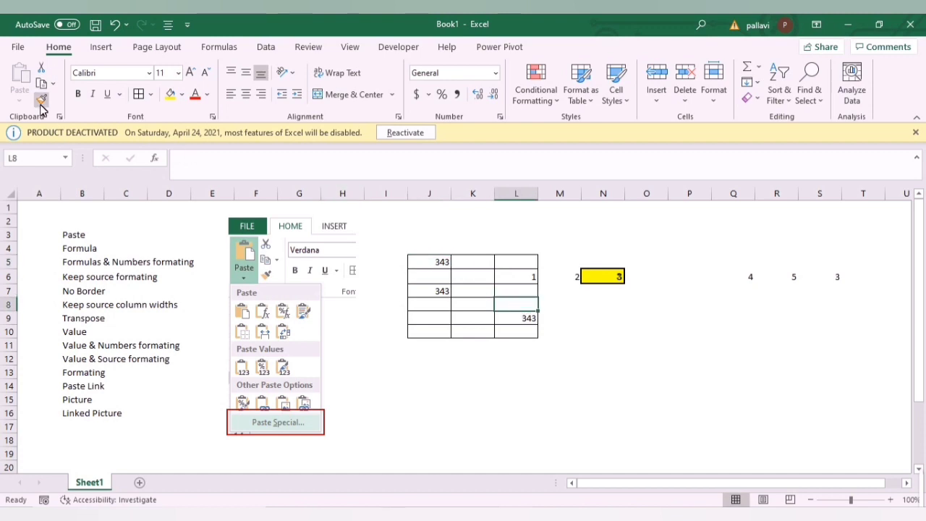
left_click(217, 300)
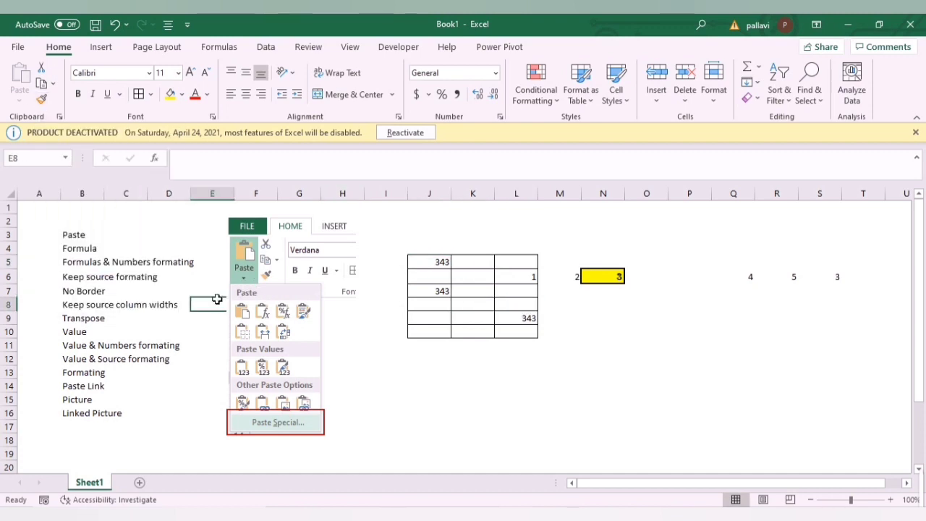
Show the Office Clipboard and collect cells J7, J5, L6 and L9 in it by copying each one.
left_click(59, 117)
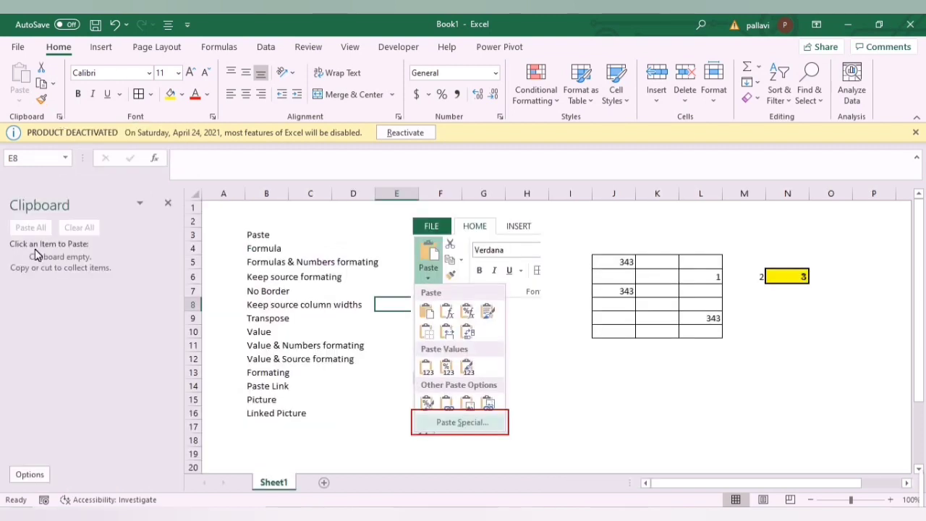
left_click(600, 397)
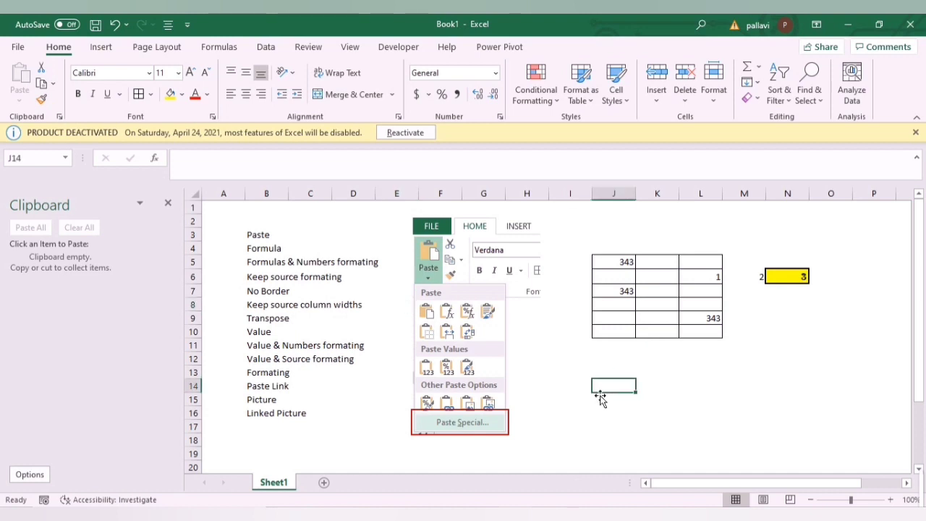
left_click(625, 295)
key("ctrl+c")
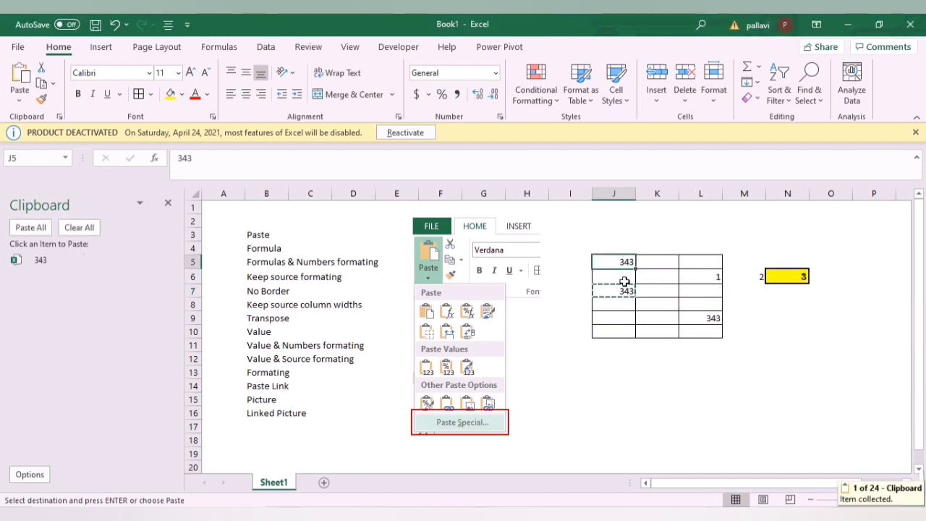
key("ctrl+c")
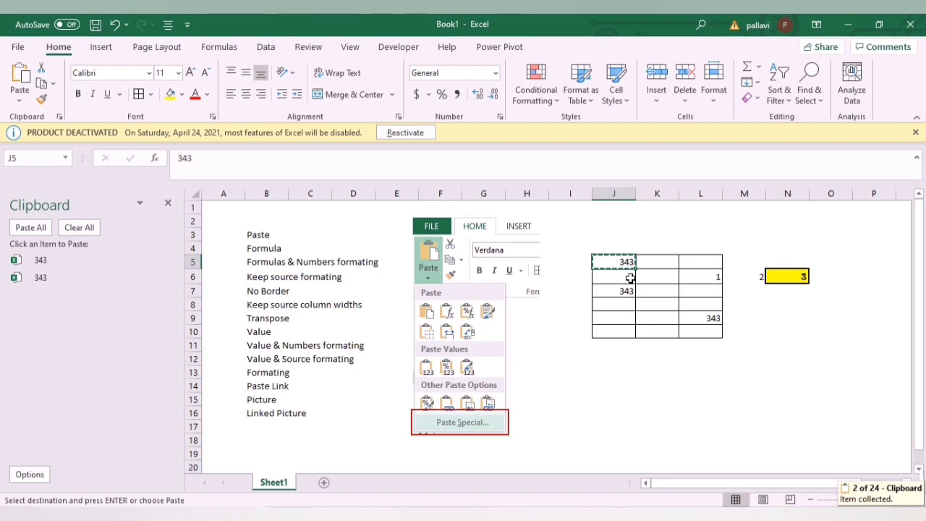
left_click(697, 285)
key("ctrl+c")
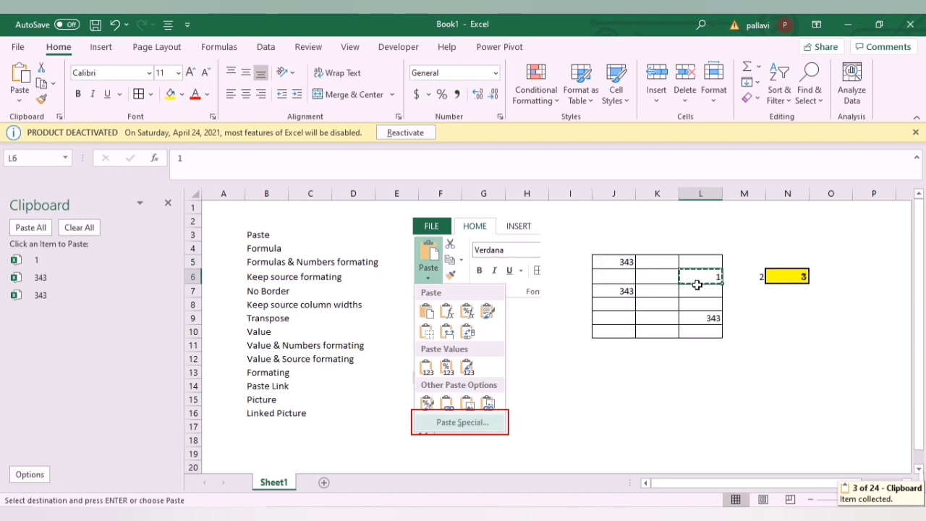
left_click(699, 318)
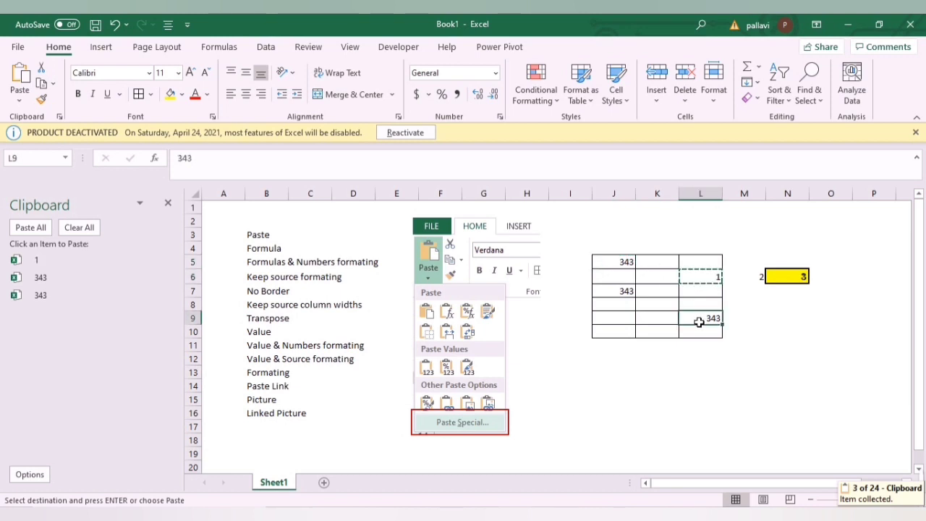
key("ctrl+c")
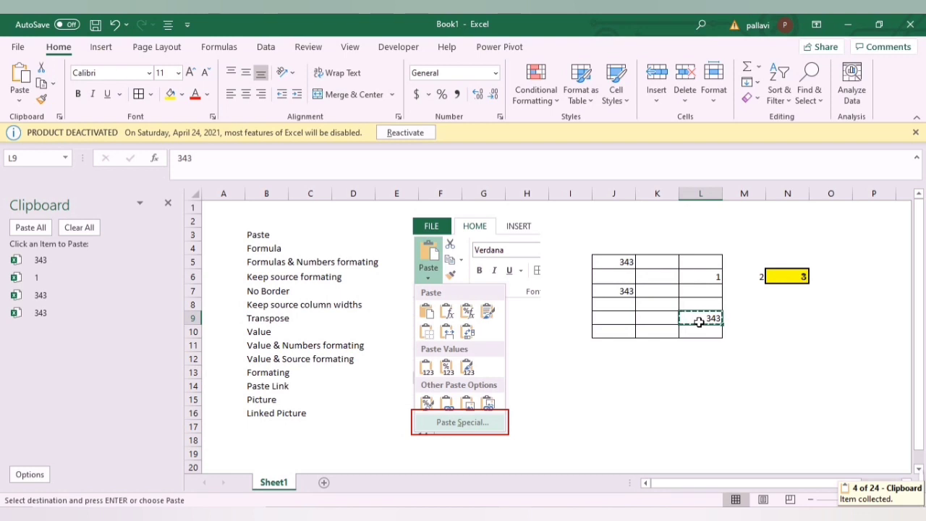
Copy cells J7 and L9 again and paste the L9 copy into L14.
left_click(622, 292)
key("ctrl+c")
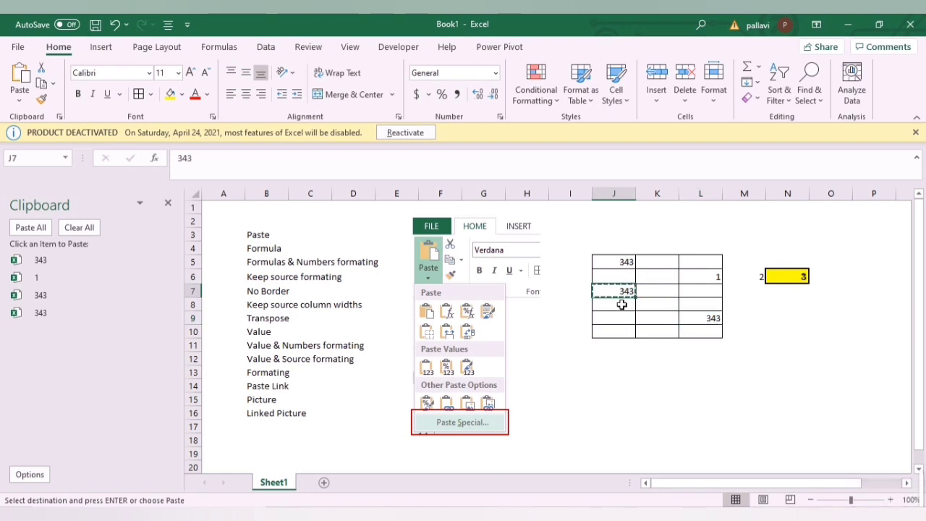
left_click(694, 321)
key("ctrl+c")
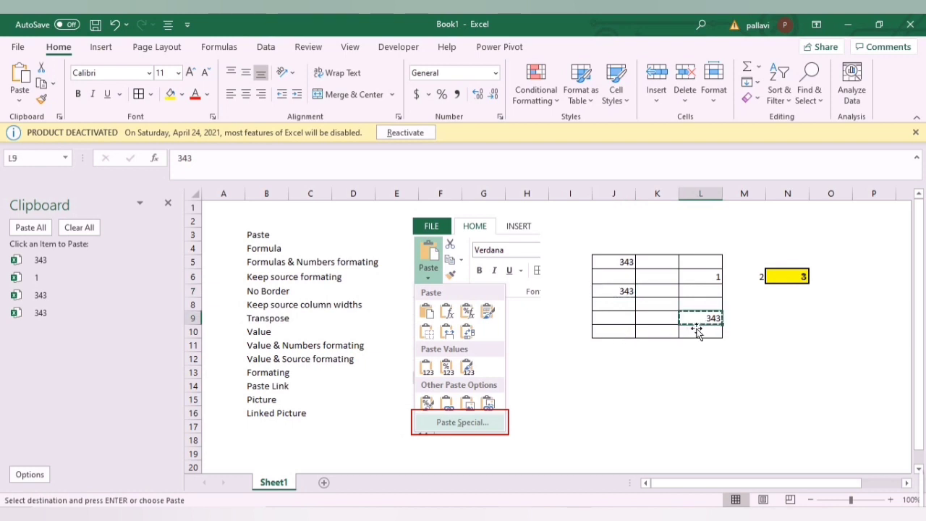
left_click(686, 390)
key("ctrl+v")
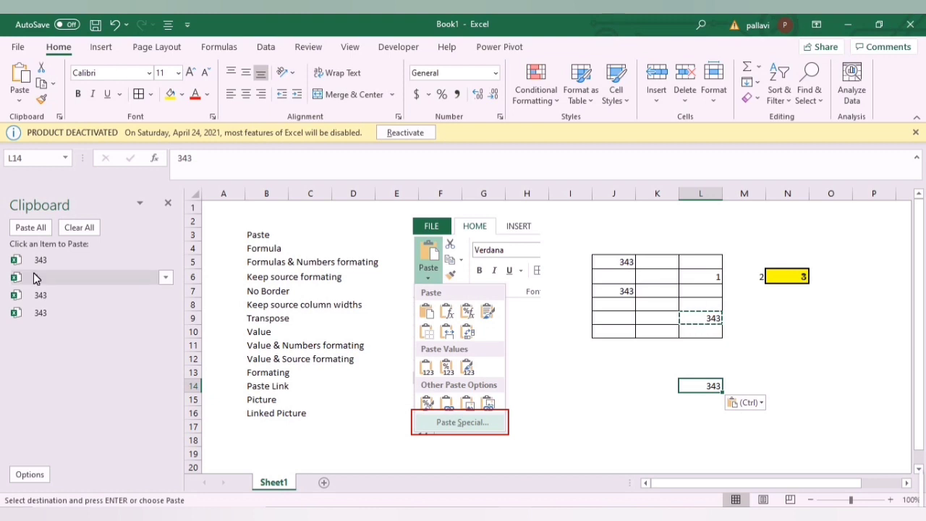
Clear all collected items from the Office Clipboard and close it.
left_click(72, 230)
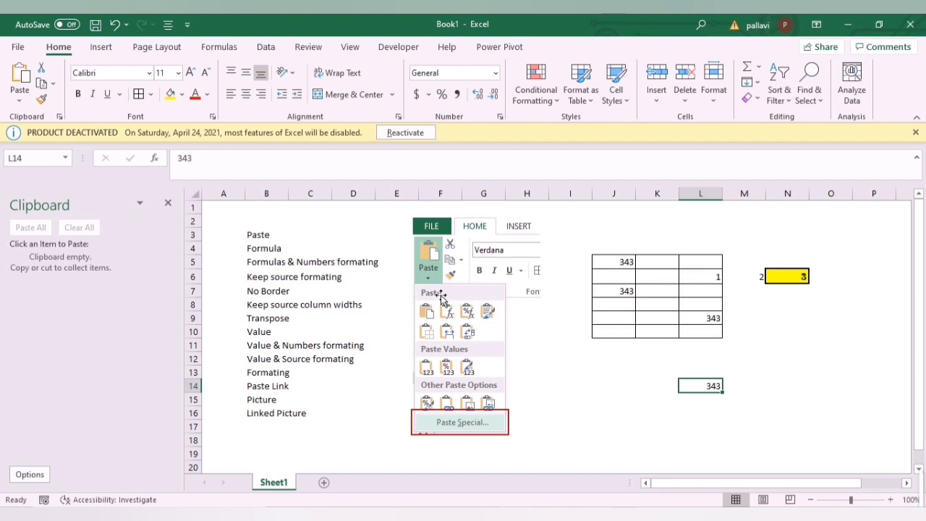
left_click(611, 264)
left_click(615, 294)
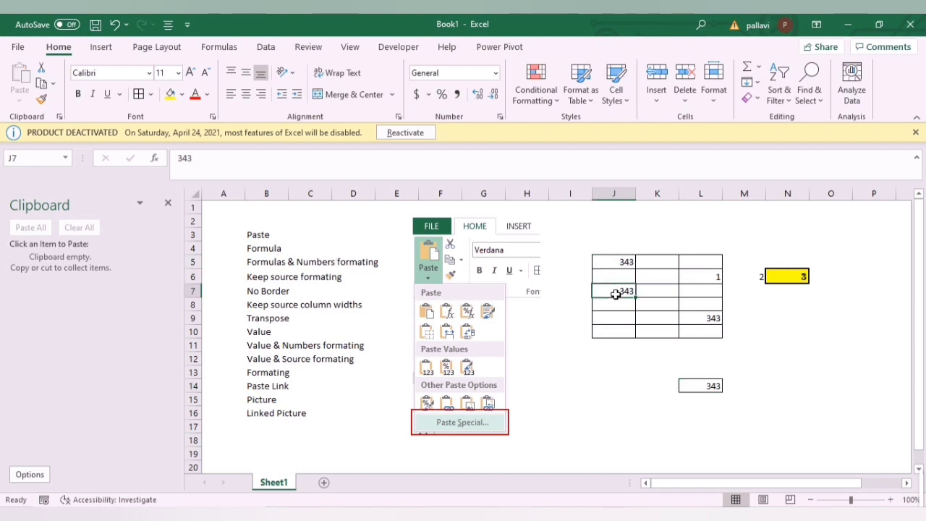
left_click(694, 293)
left_click(697, 348)
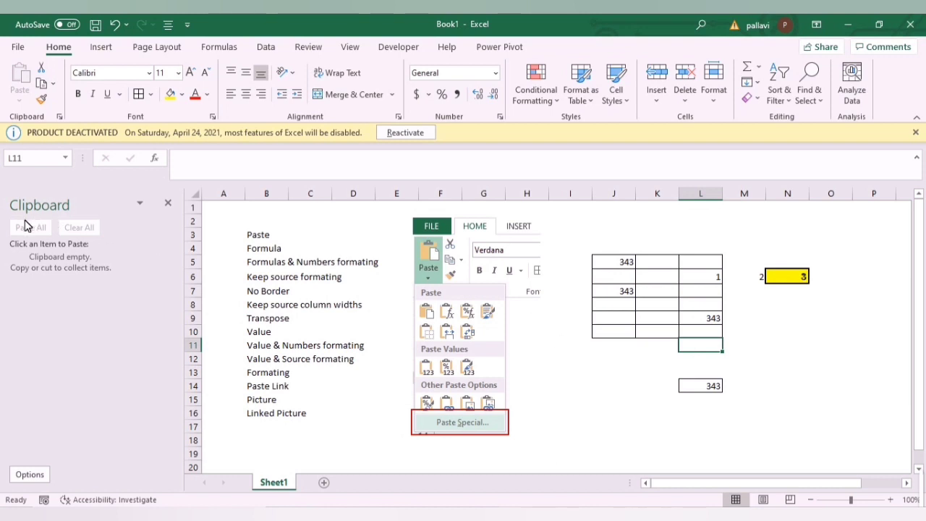
left_click(165, 207)
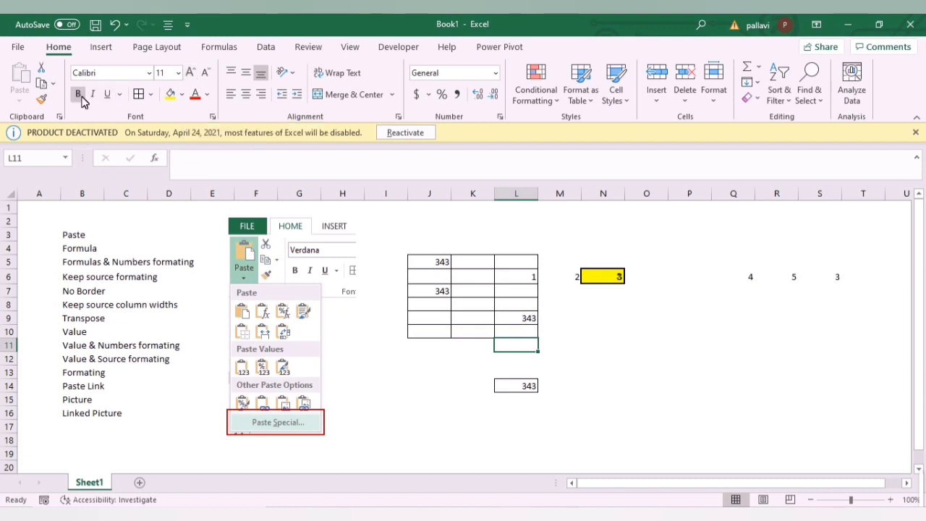
Draw an outline border around the range I11:K16 with Draw Border.
left_click(149, 97)
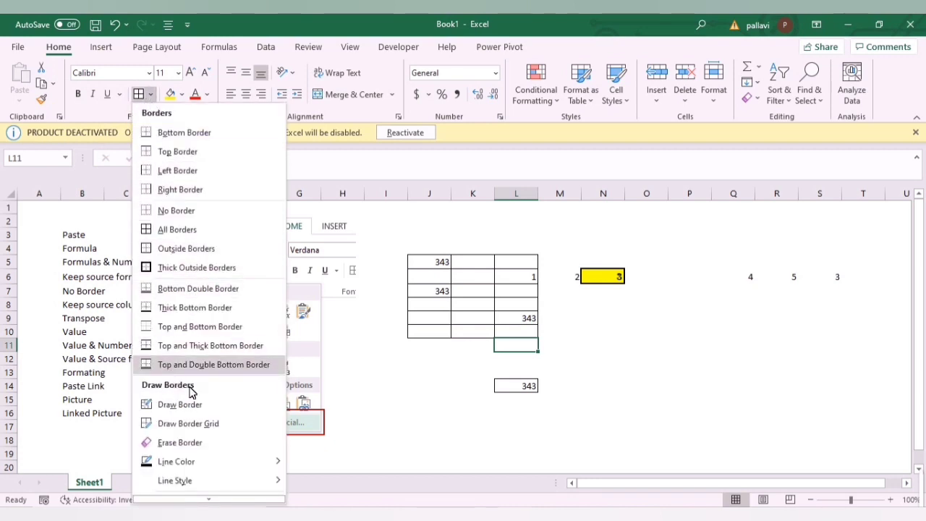
left_click(174, 407)
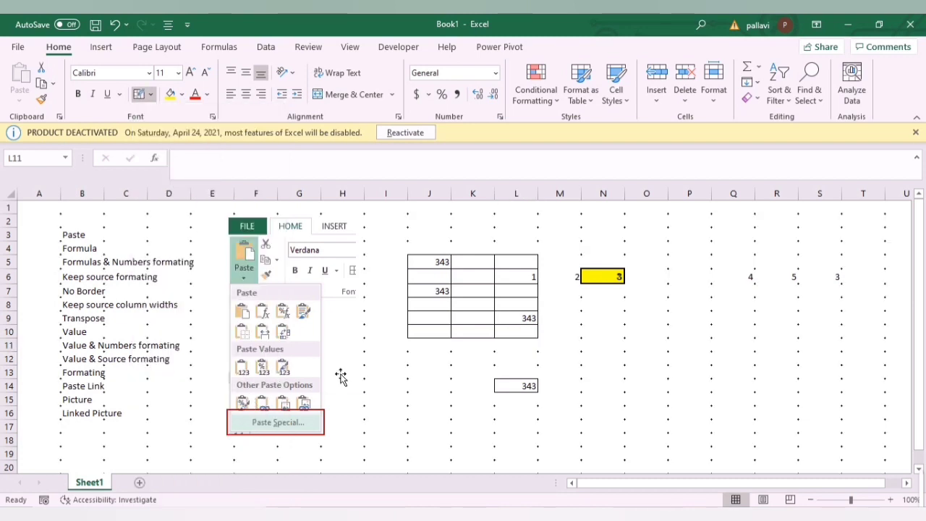
left_click_drag(374, 347, 487, 418)
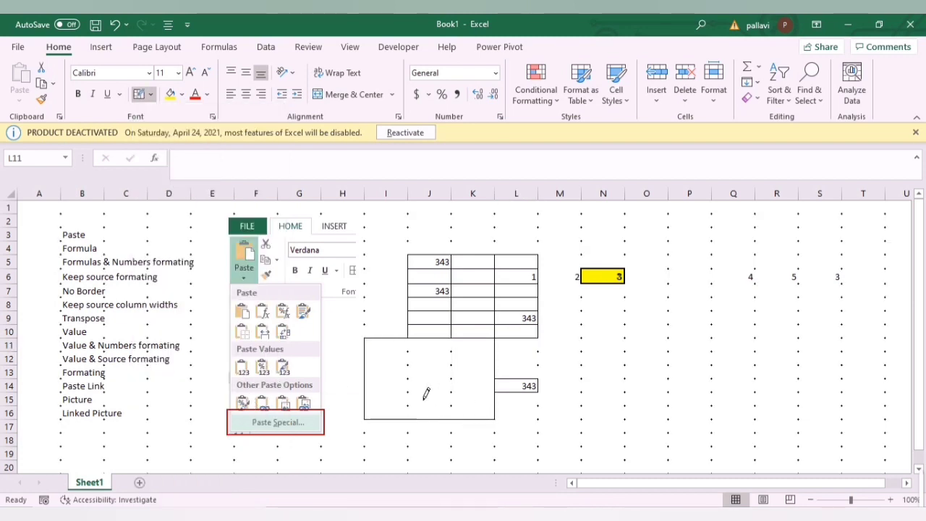
Draw extra border lines around I14, between J14 and K14, and below L11 with Draw Border, and turn border drawing off.
left_click_drag(381, 391, 356, 388)
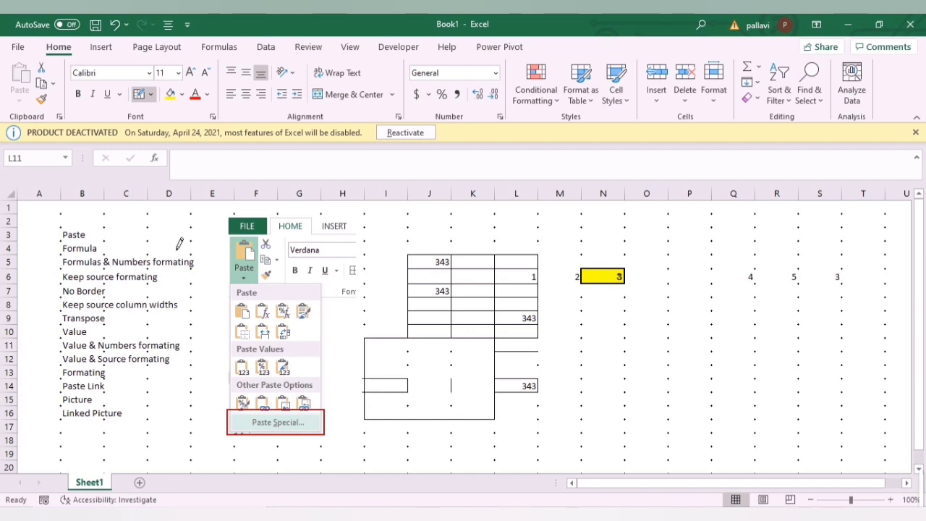
left_click(150, 94)
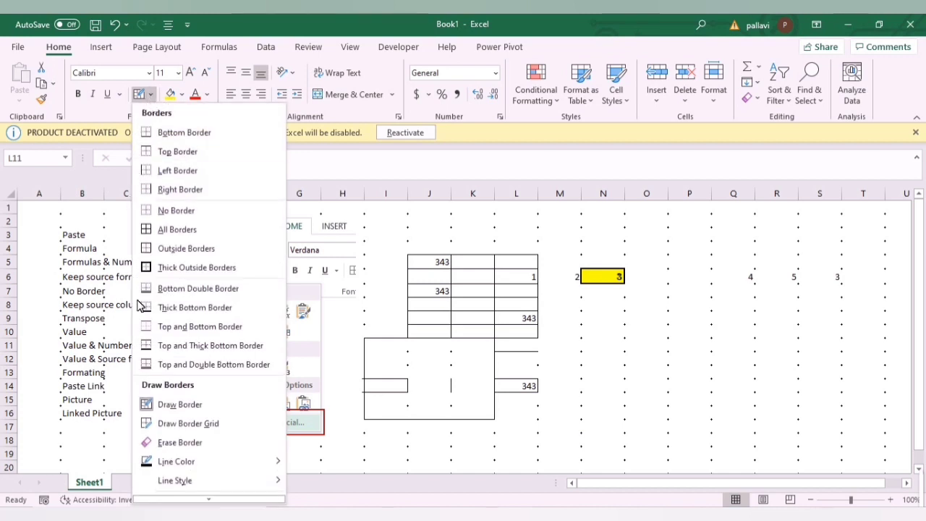
left_click(162, 405)
left_click(327, 361)
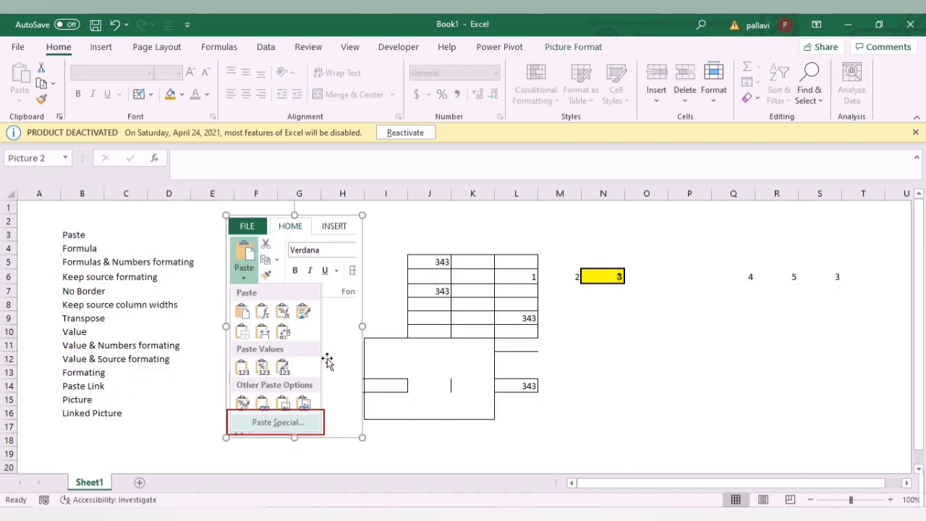
Show the available border line styles, and dismiss the list without choosing a style.
left_click(150, 96)
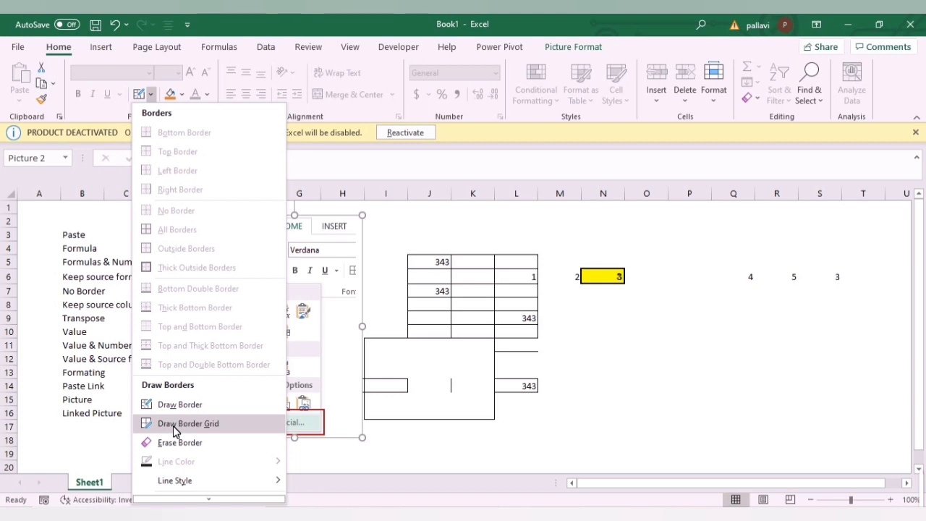
mouse_move(173, 482)
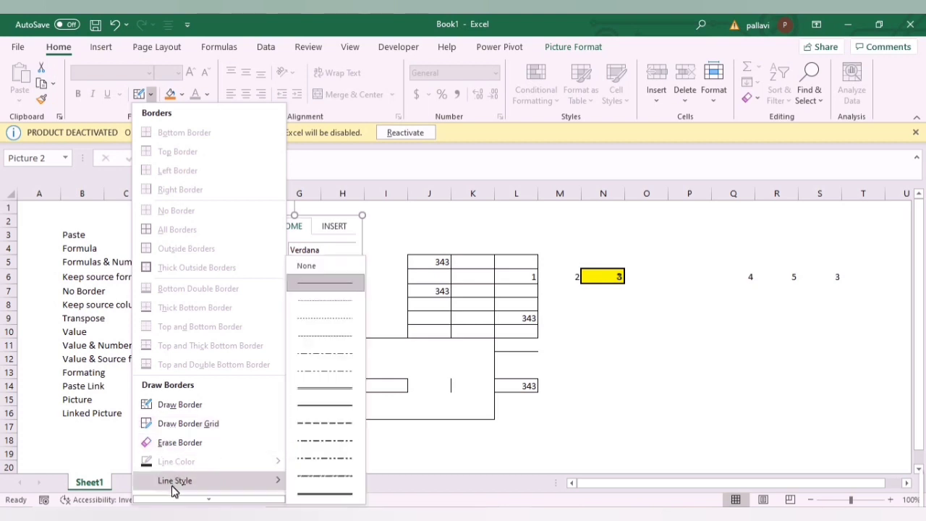
left_click(446, 378)
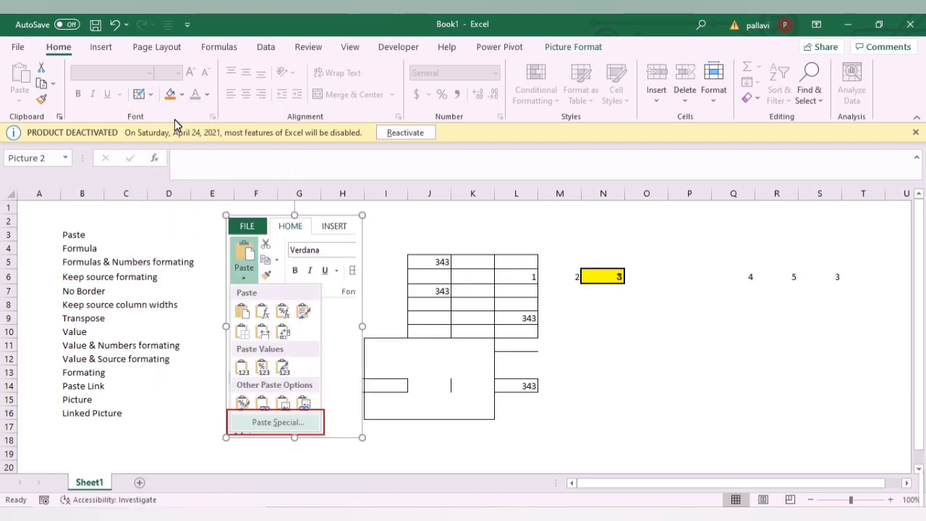
left_click(435, 252)
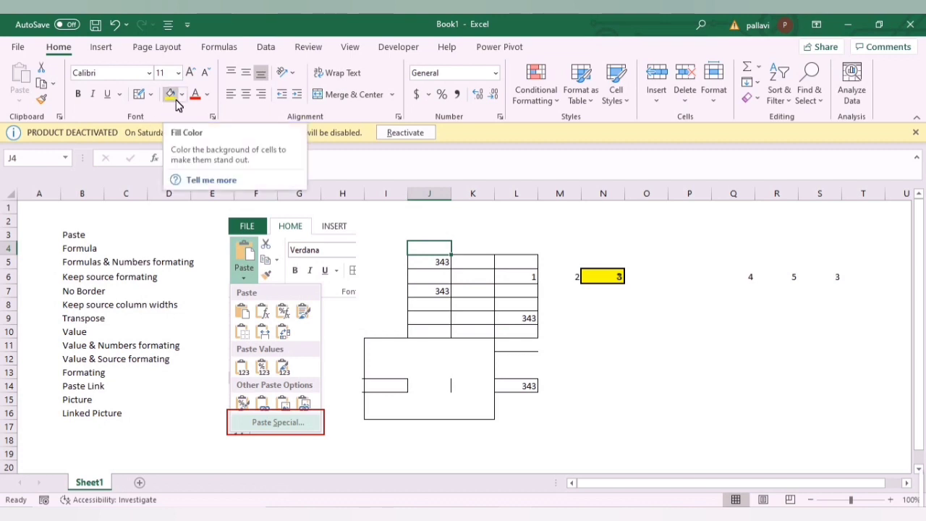
Fill cell K7 with yellow and show the palette of other fill colors.
left_click(391, 266)
double_click(467, 322)
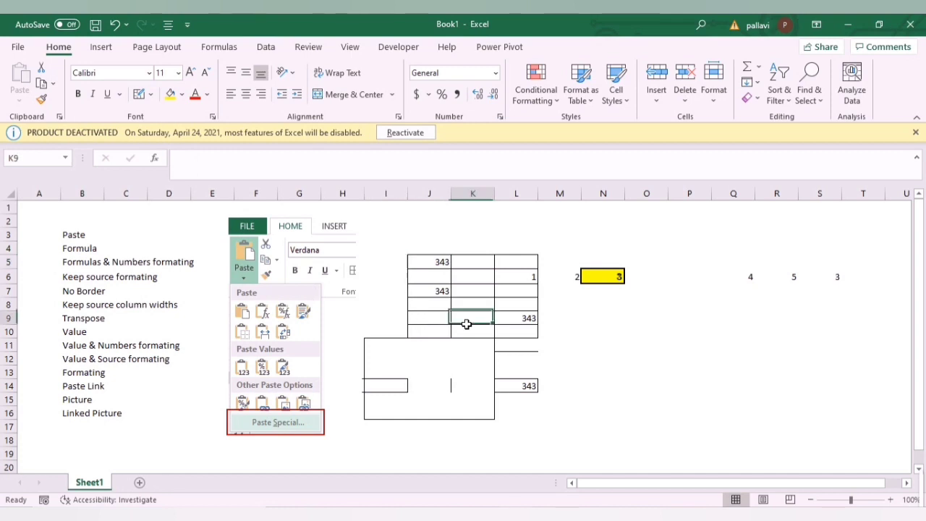
left_click(456, 295)
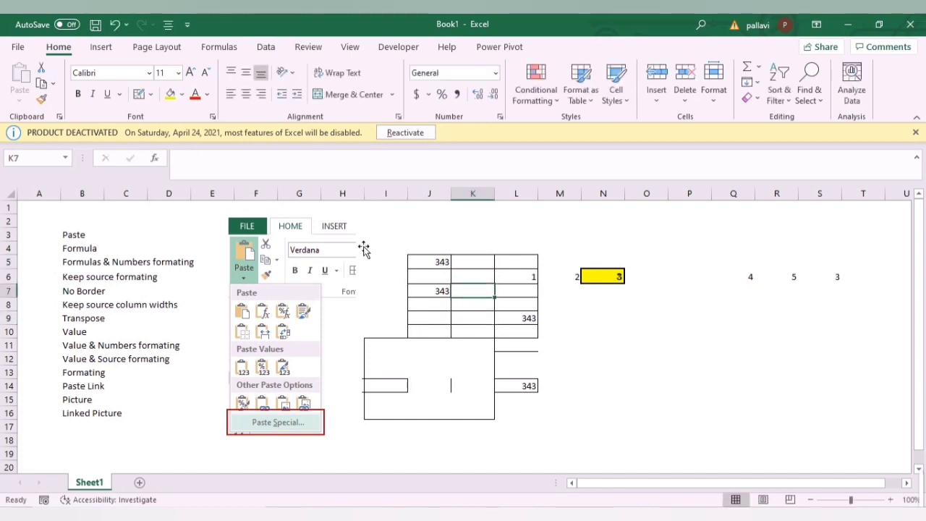
left_click(170, 95)
left_click(183, 95)
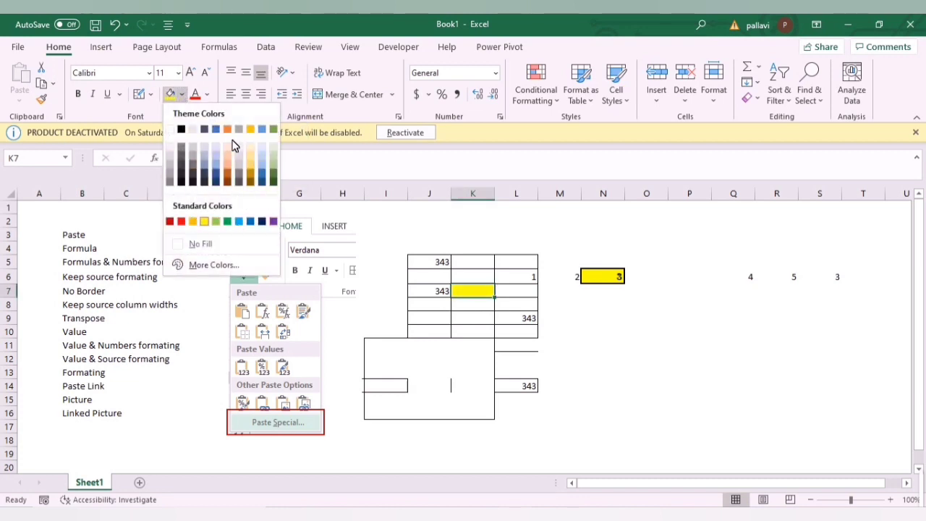
left_click(388, 216)
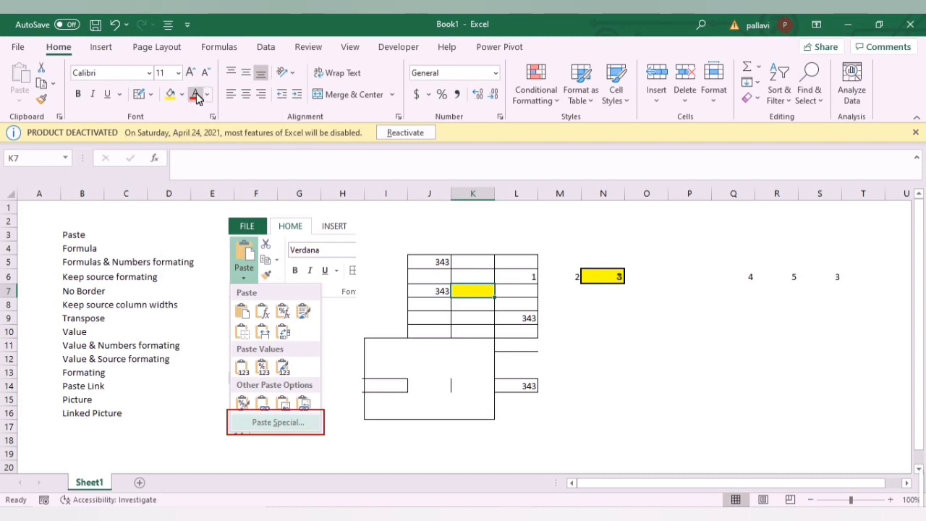
Change the font color of the value in cell J5 to red.
left_click(439, 265)
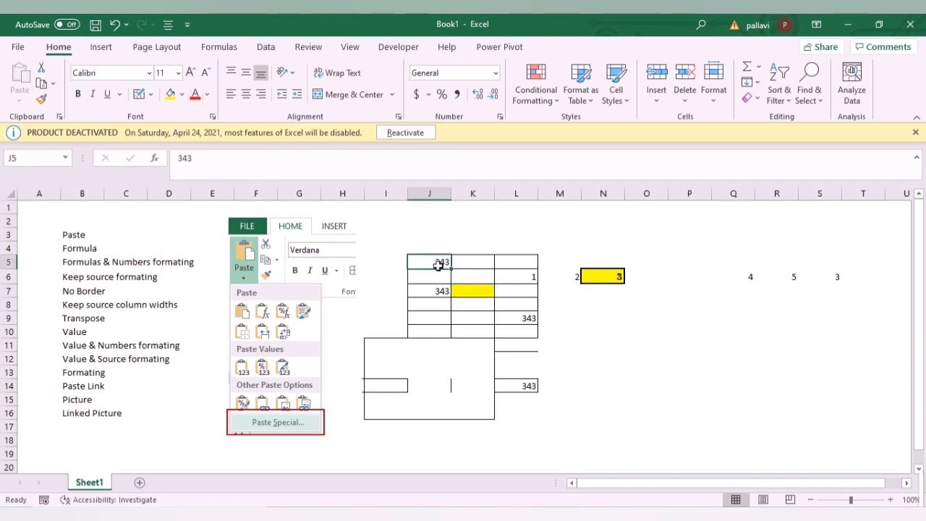
left_click(208, 94)
left_click(209, 95)
left_click(194, 95)
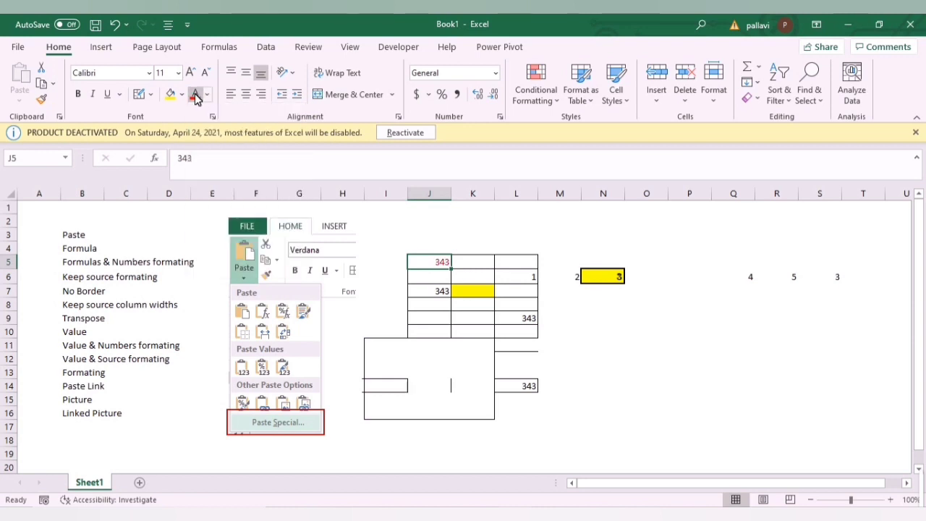
Review the Number, Alignment, Font, Border, Fill and Protection pages of Format Cells for cell J10, and close the dialog without changes.
left_click(450, 331)
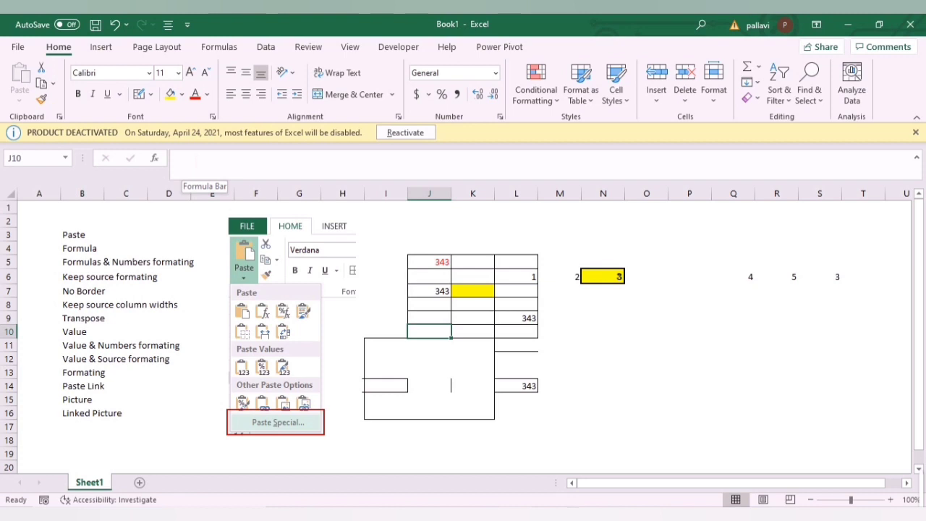
left_click(211, 117)
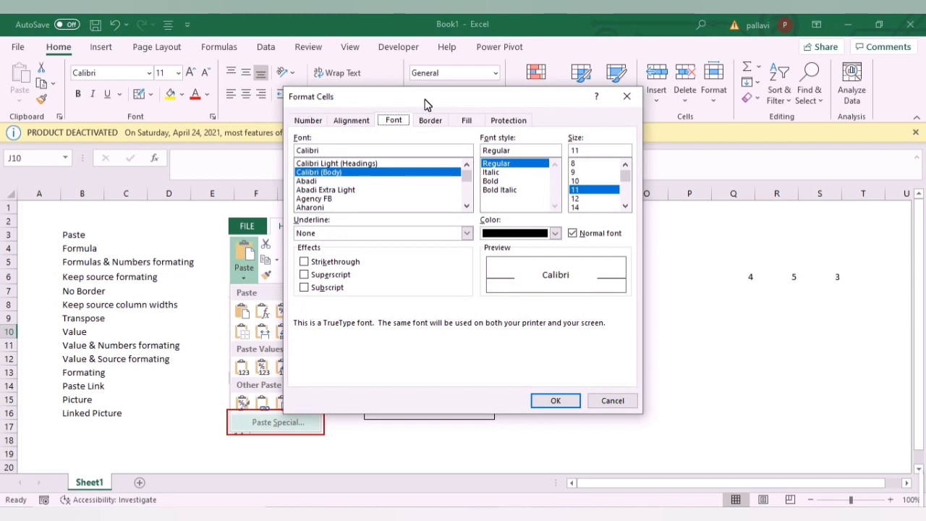
left_click(303, 122)
left_click(344, 121)
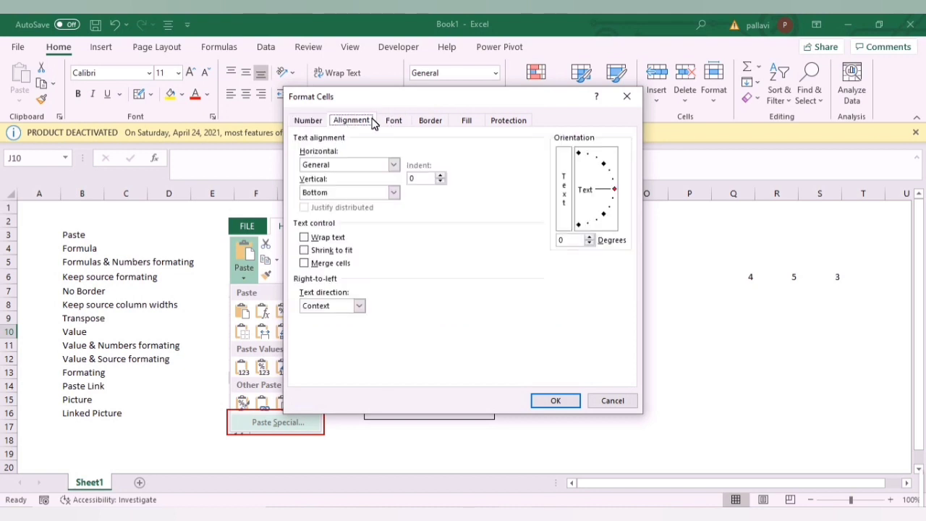
left_click(397, 122)
left_click(431, 121)
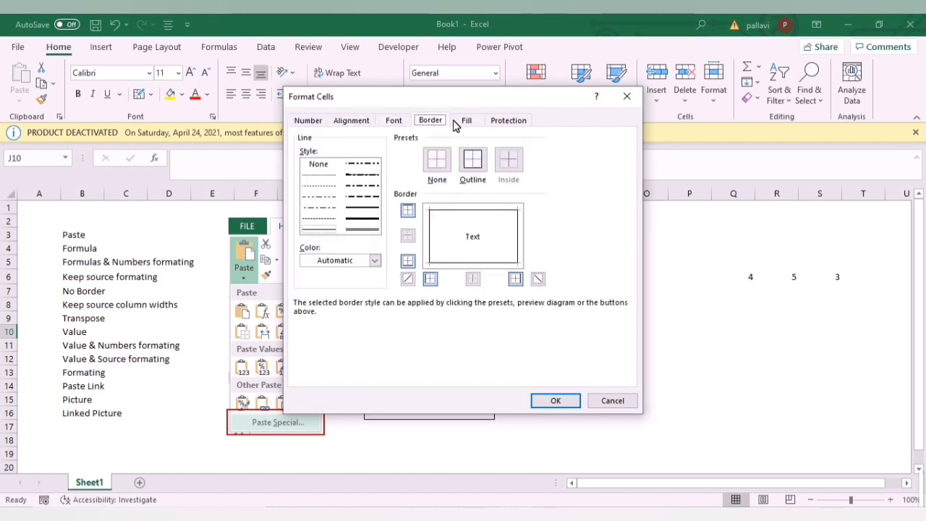
left_click(465, 122)
left_click(508, 122)
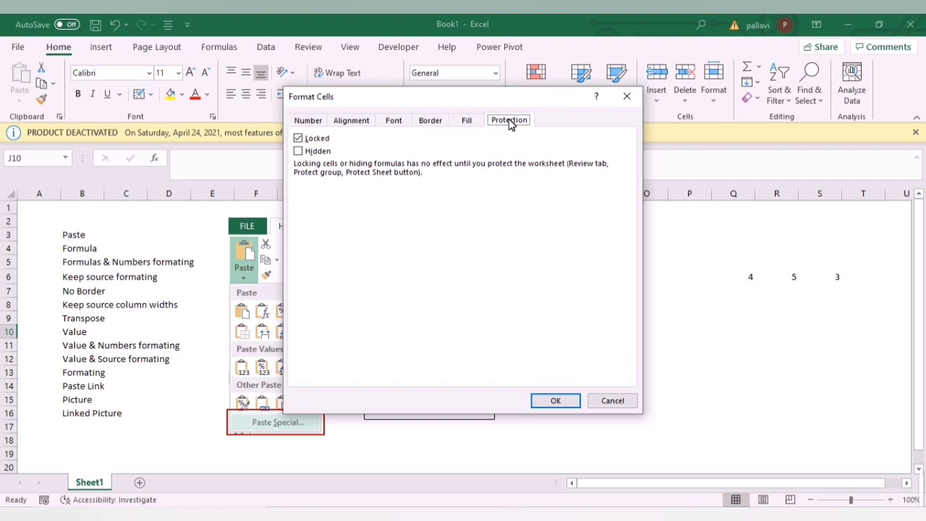
left_click(626, 96)
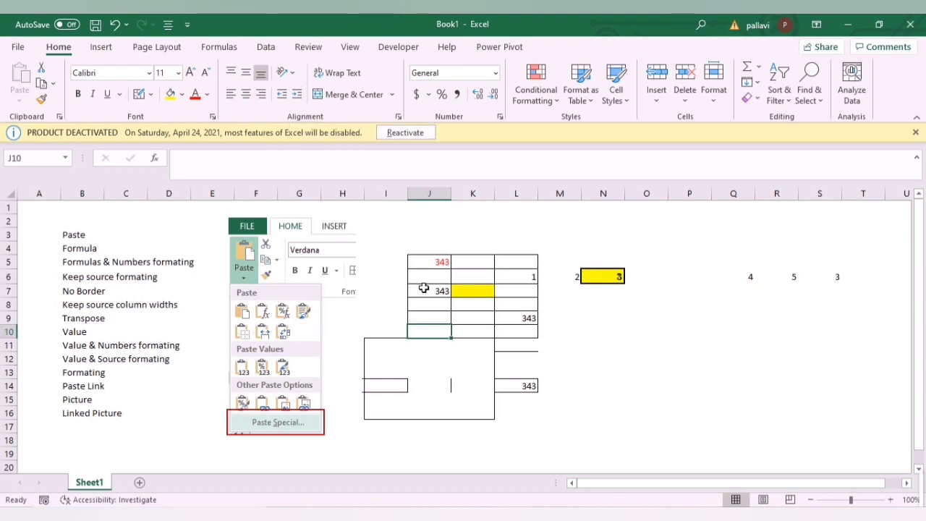
Increase the indent of cell J5 level by level until its value pushes column J wider.
left_click(438, 267)
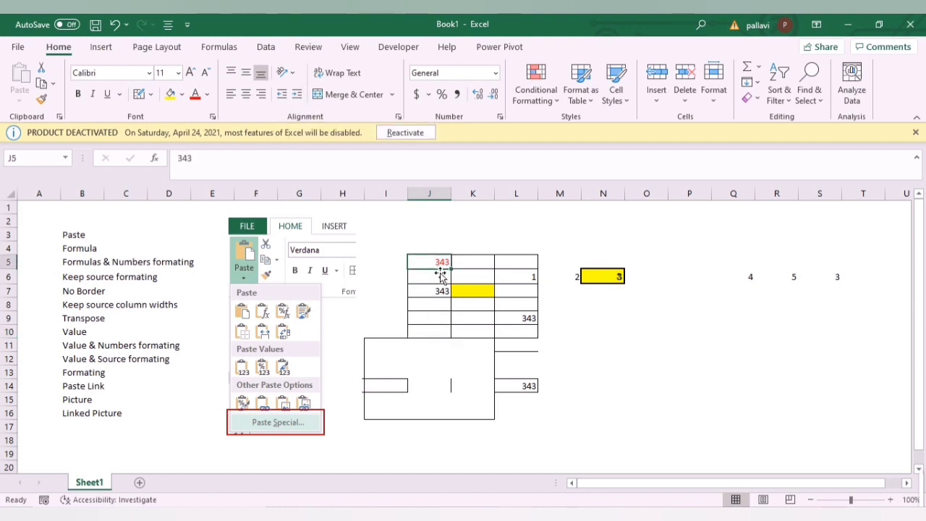
left_click(297, 95)
left_click(297, 95)
left_click(297, 94)
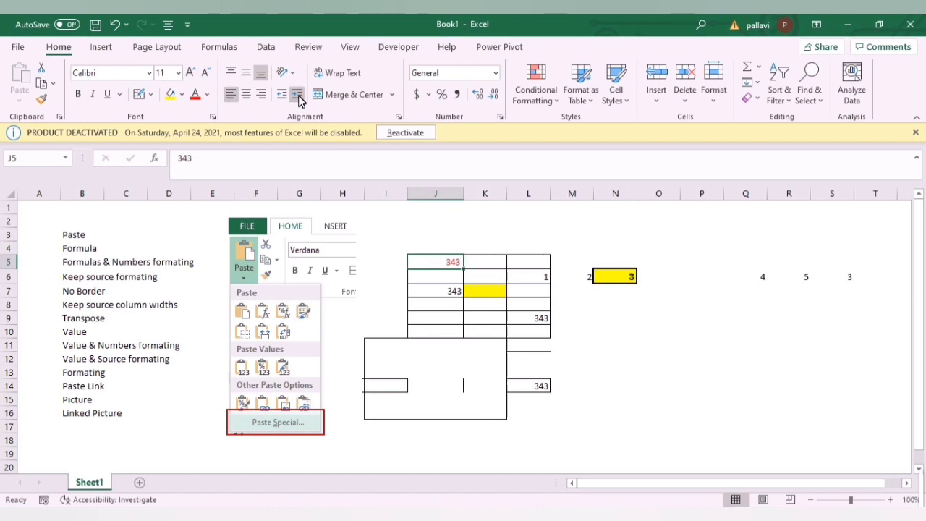
left_click(297, 95)
left_click(297, 95)
left_click(298, 94)
left_click(298, 95)
left_click(298, 94)
left_click(298, 95)
left_click(297, 95)
left_click(298, 95)
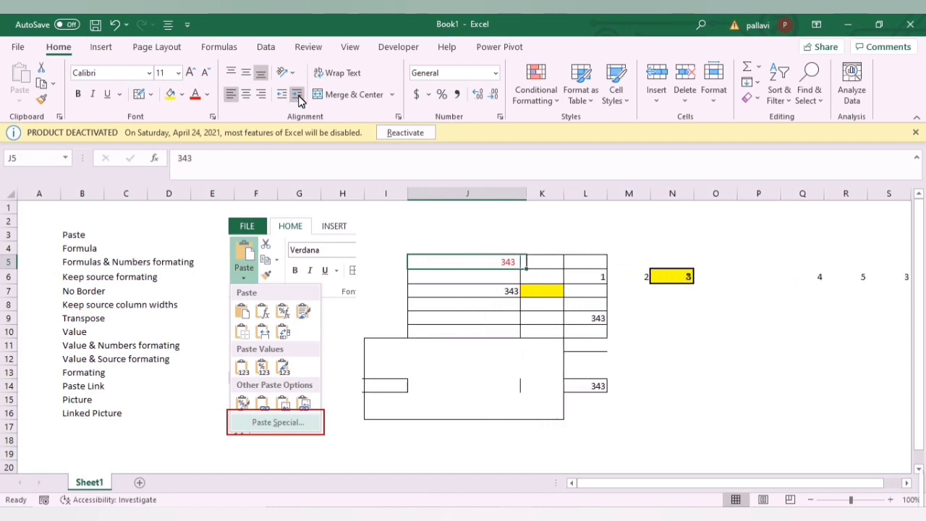
left_click(297, 95)
Decrease the indent of cell J5 until its value sits at the cell's left edge.
left_click(281, 95)
left_click(281, 95)
left_click(281, 95)
left_click(281, 96)
left_click(281, 96)
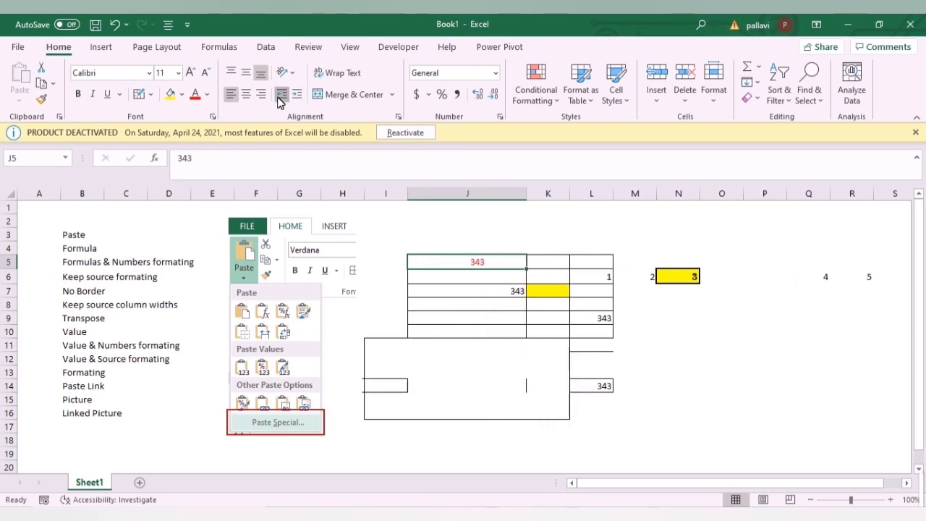
left_click(281, 95)
left_click(281, 95)
left_click(281, 96)
left_click(281, 97)
left_click(280, 97)
left_click(281, 97)
left_click(280, 96)
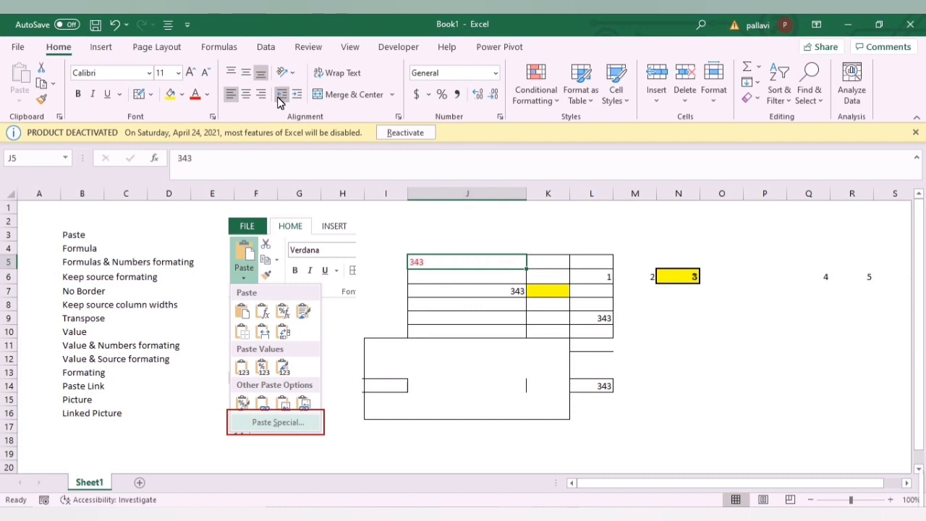
Increase the indent of cell J5 again, past the current cell width, to widen column J further.
left_click(295, 96)
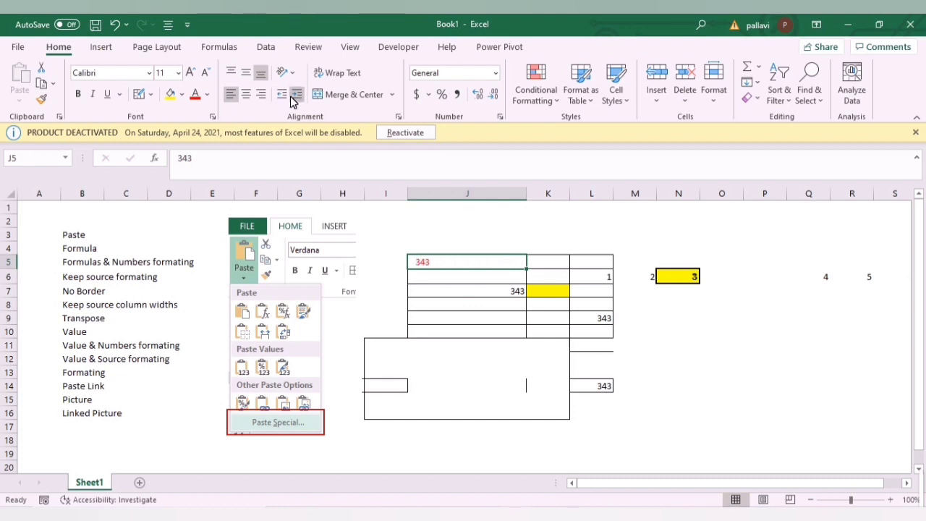
left_click(294, 97)
left_click(295, 96)
left_click(292, 97)
left_click(291, 96)
left_click(292, 97)
left_click(292, 97)
left_click(291, 97)
left_click(292, 96)
left_click(291, 97)
left_click(291, 97)
left_click(292, 97)
left_click(291, 97)
left_click(291, 97)
left_click(292, 97)
left_click(292, 97)
left_click(291, 97)
left_click(292, 97)
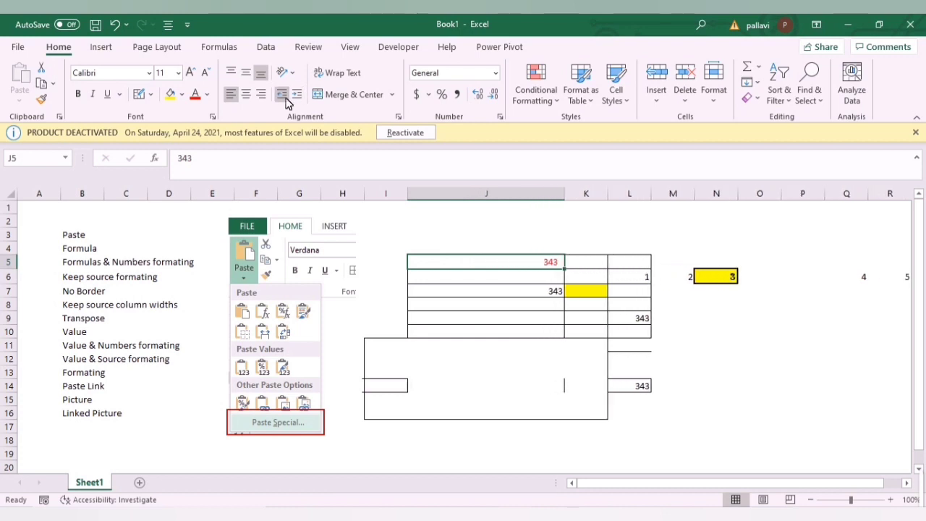
Remove all indent levels from cell J5 to return its value to the left edge of the widened column.
left_click(281, 96)
left_click(281, 95)
left_click(281, 95)
left_click(281, 95)
left_click(281, 95)
left_click(281, 95)
left_click(281, 95)
left_click(281, 96)
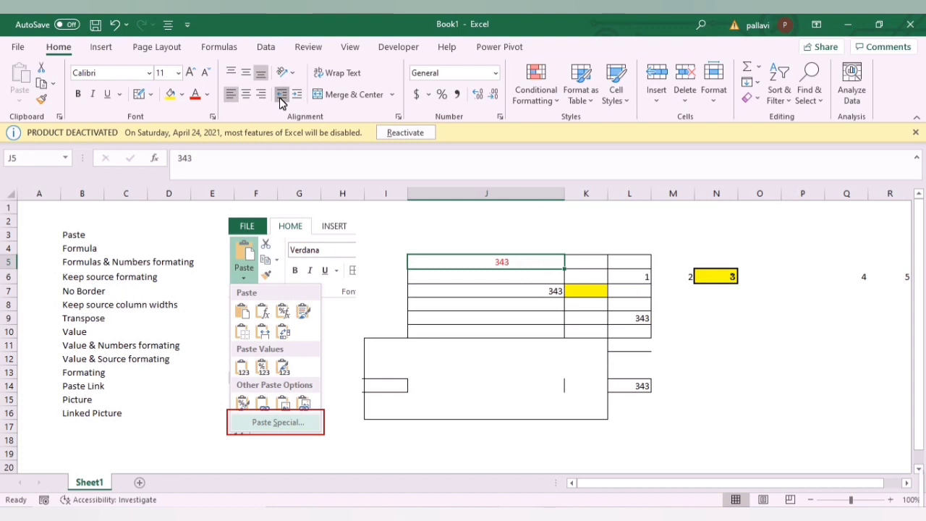
left_click(281, 100)
left_click(280, 100)
left_click(280, 99)
left_click(281, 100)
left_click(281, 99)
left_click(281, 100)
left_click(281, 100)
left_click(281, 100)
left_click(281, 100)
left_click(280, 100)
left_click(281, 99)
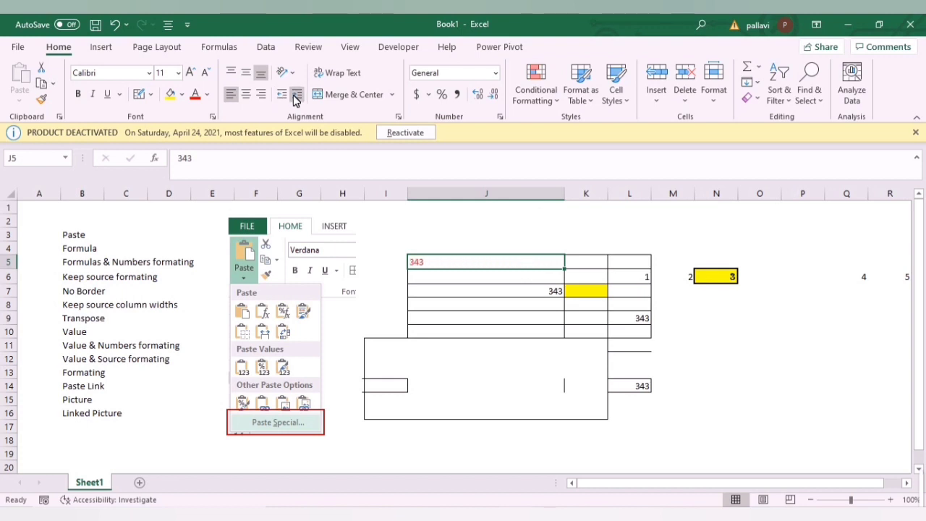
Toggle the indent of cell J5 up and down, leaving it indented by one level.
left_click(293, 97)
left_click(284, 97)
left_click(293, 96)
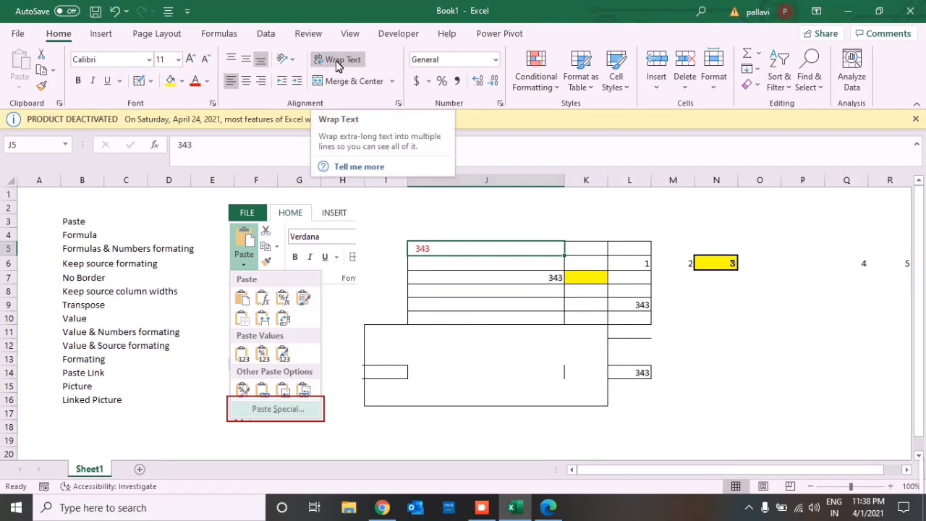
Enter the long sample text "4545fggffdddddd fddfdd ggdg dfdg" in cell L2.
left_click(463, 209)
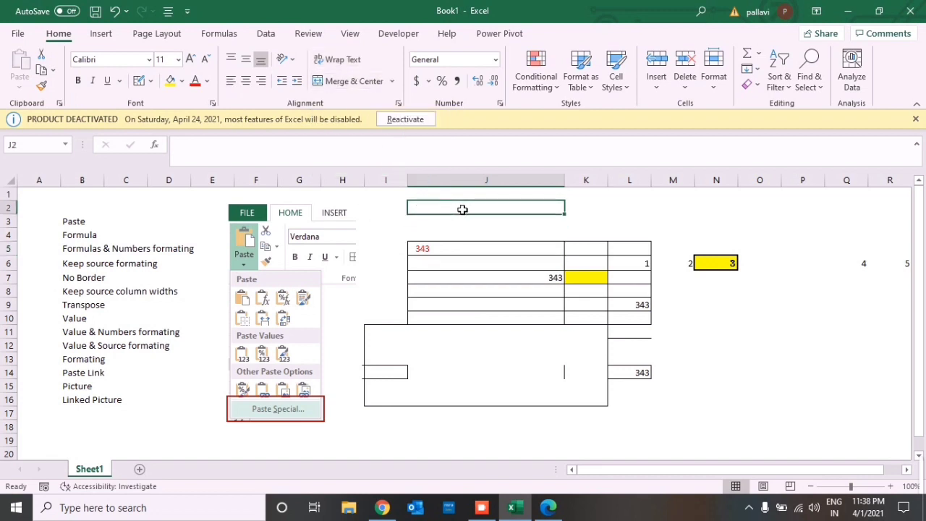
left_click(631, 210)
type("454")
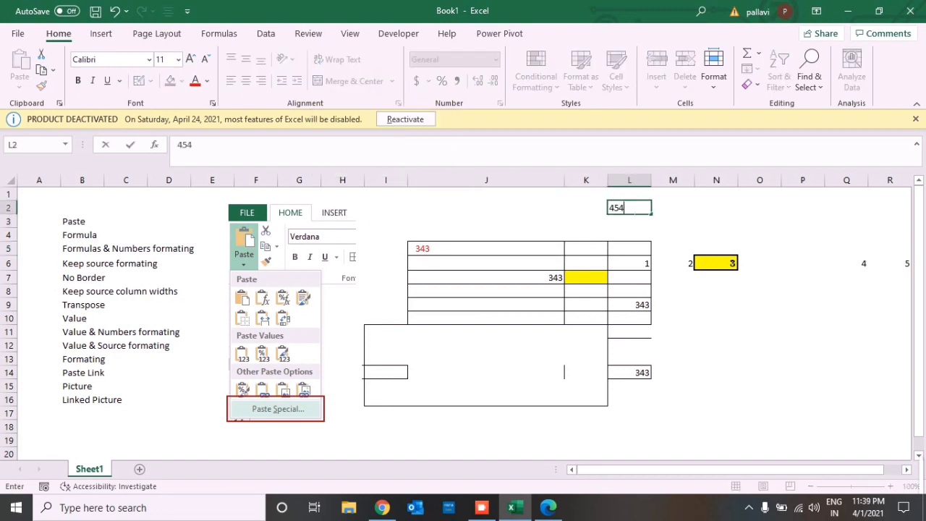
type("5fggffdddddd")
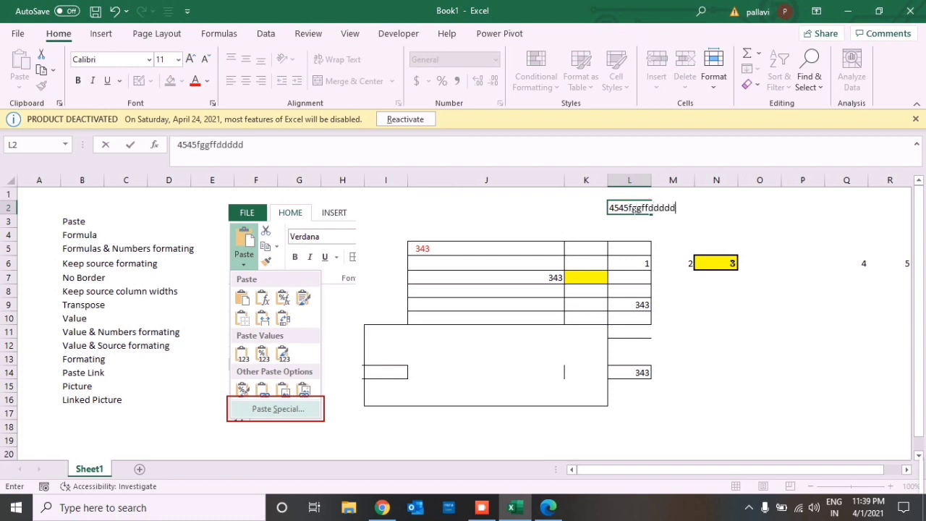
type(" fddfdd ")
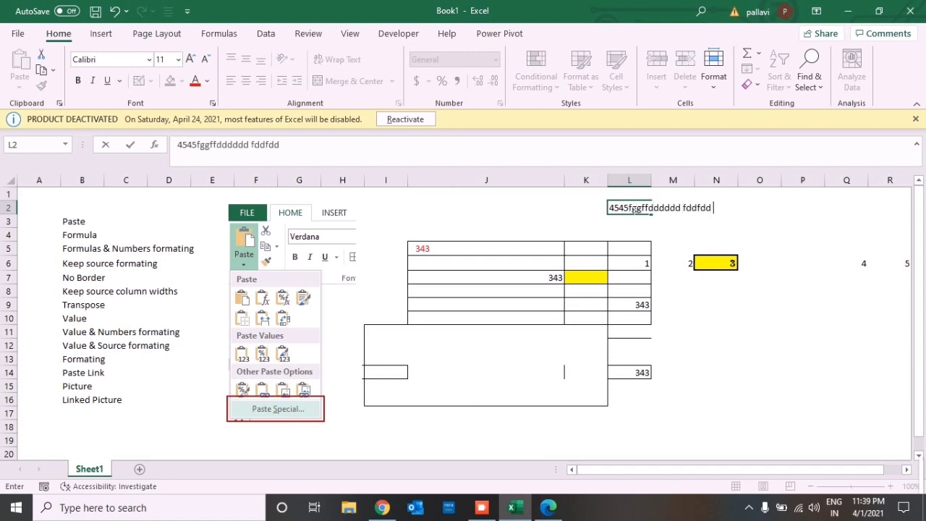
type("ggdg  dfdg")
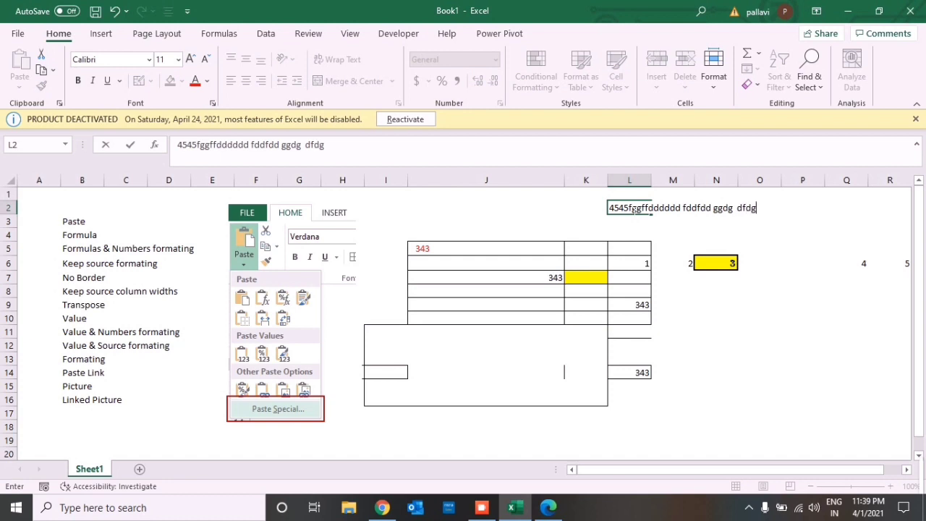
key("Tab")
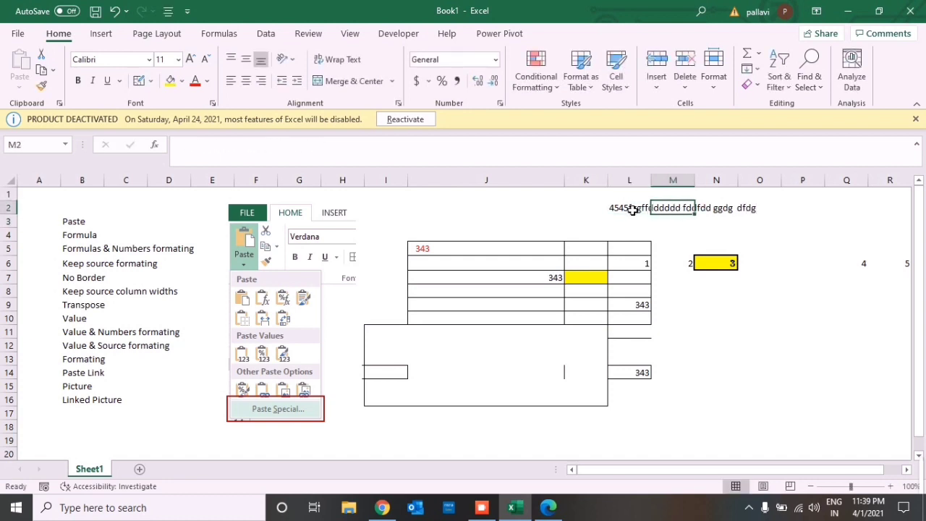
Enter the sample text "dfdfd" in cell M2 and "gdgf" in cell N2, next to the long text.
type("dfdfd")
key("Return")
key("Up")
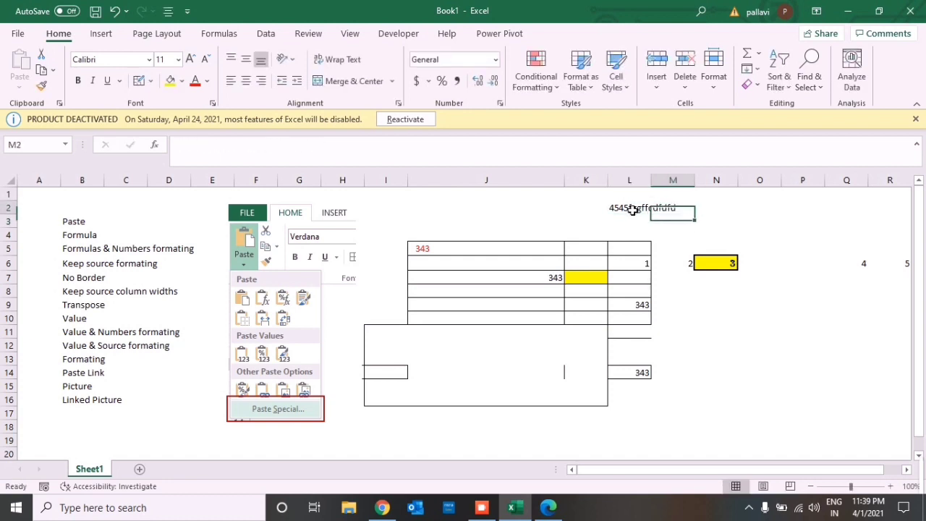
key("Tab")
type("gdgf")
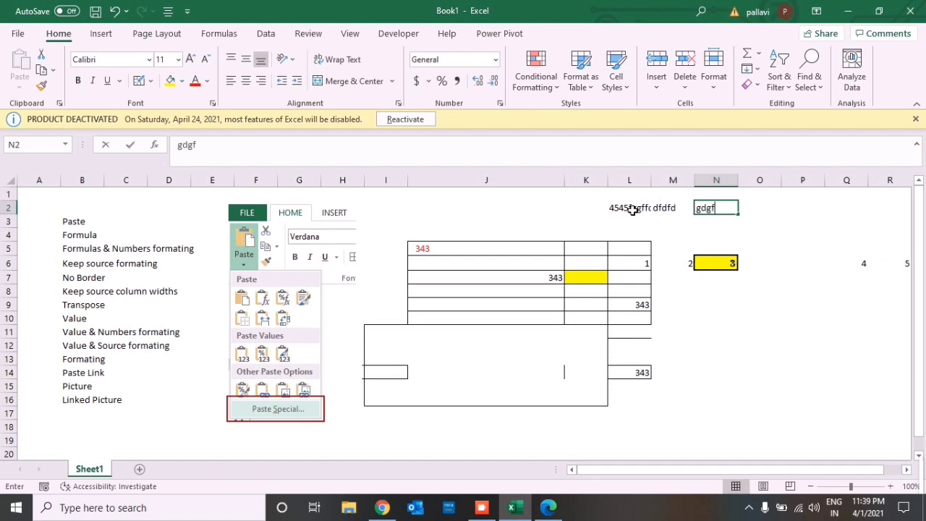
key("Return")
Wrap the long text in cell L2 so it fits within its column.
left_click(633, 210)
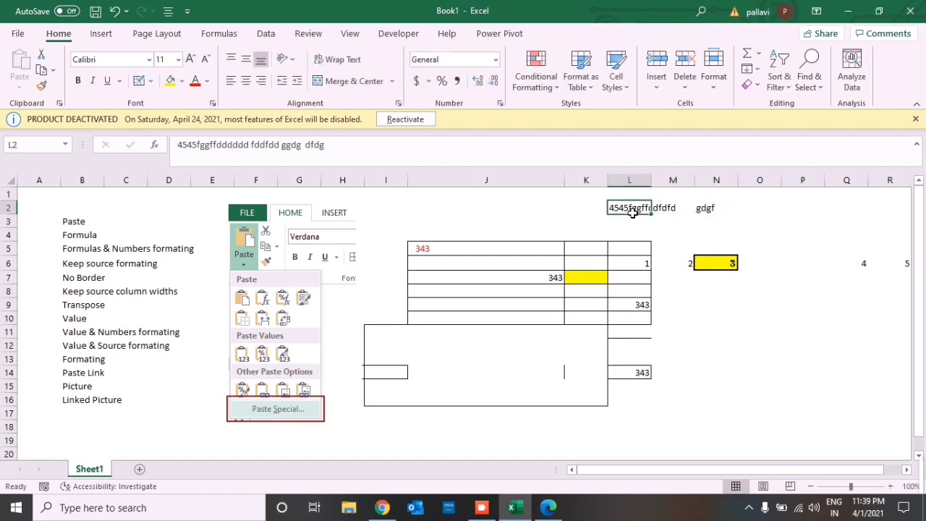
left_click(664, 213)
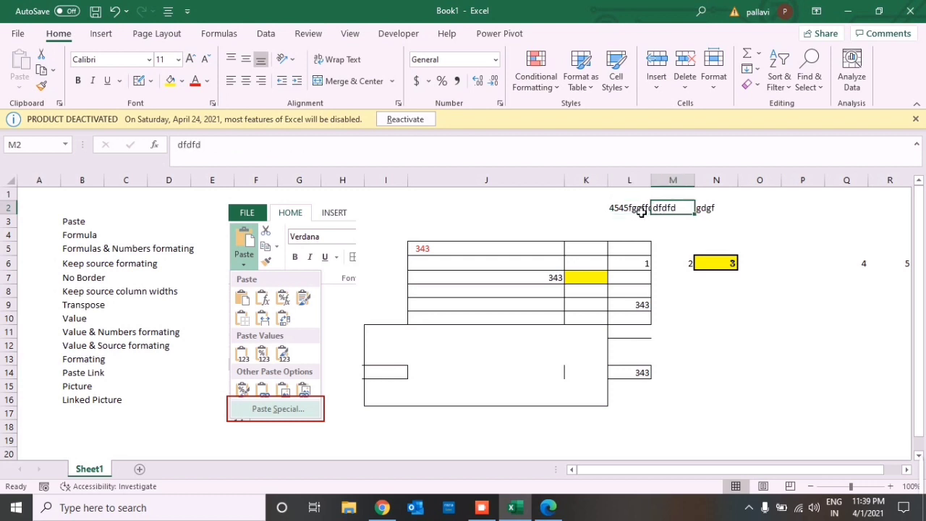
left_click(641, 212)
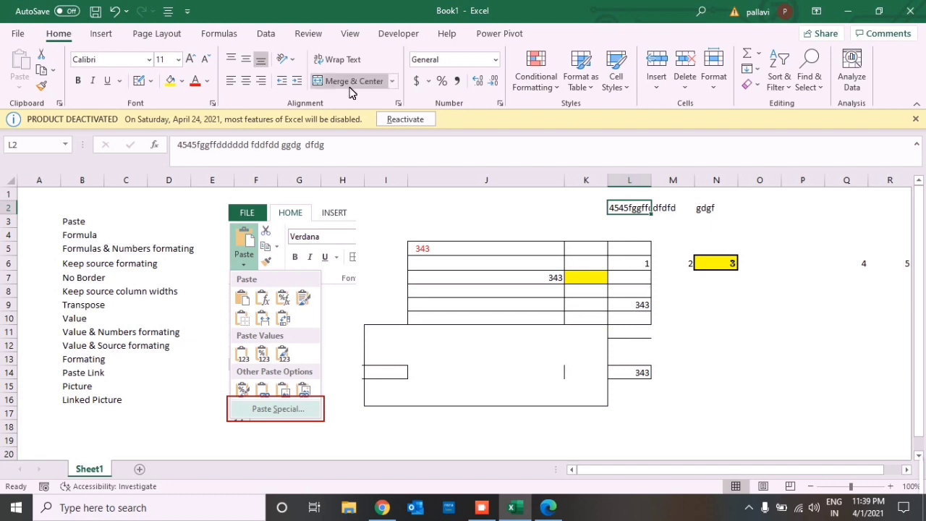
left_click(343, 62)
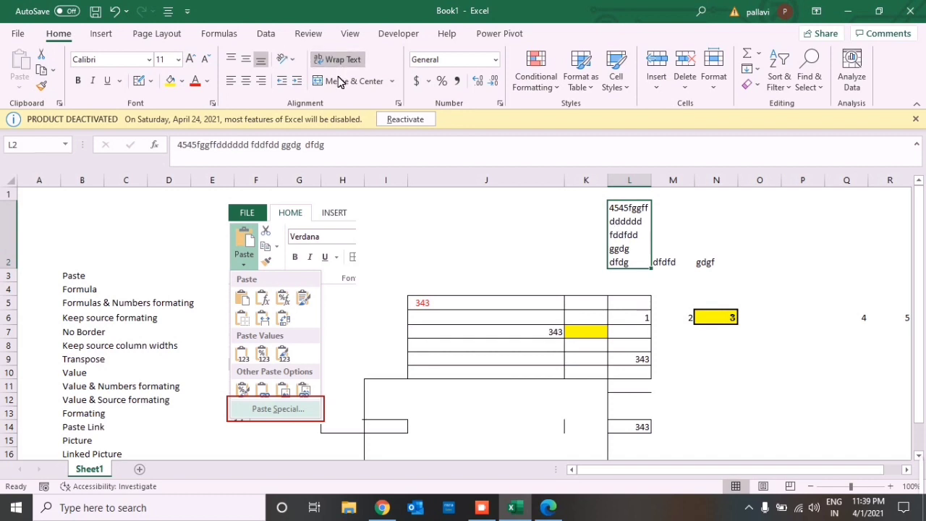
Examine the cell merging options, the alignment settings in Format Cells and the list of number formats without applying any.
left_click(392, 82)
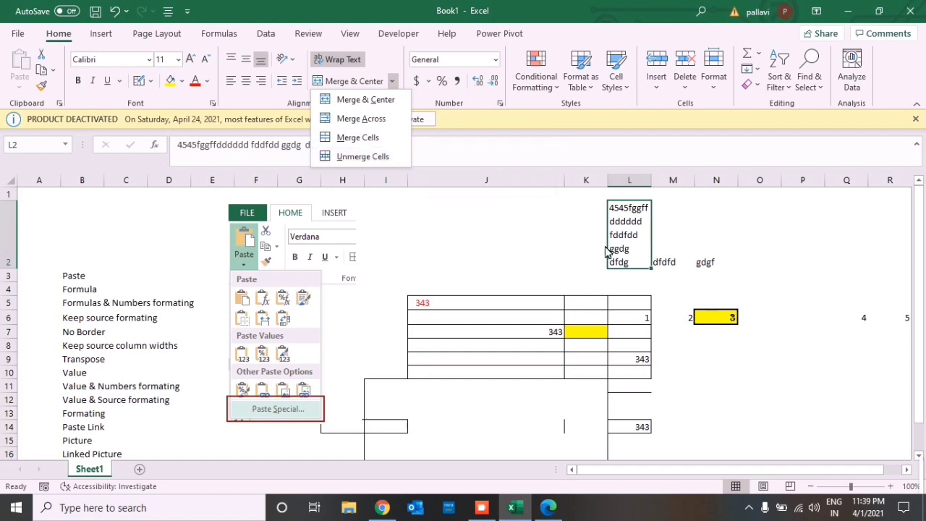
left_click(535, 261)
left_click(532, 259)
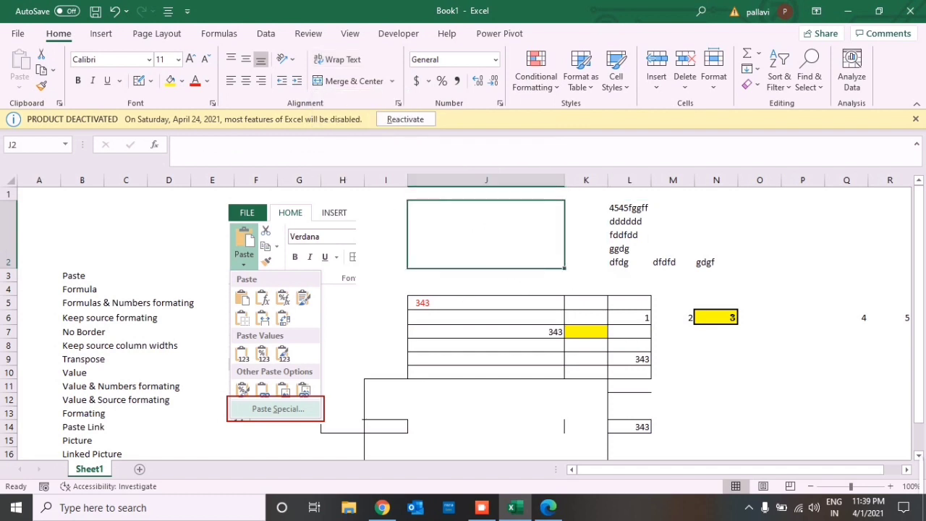
left_click(396, 105)
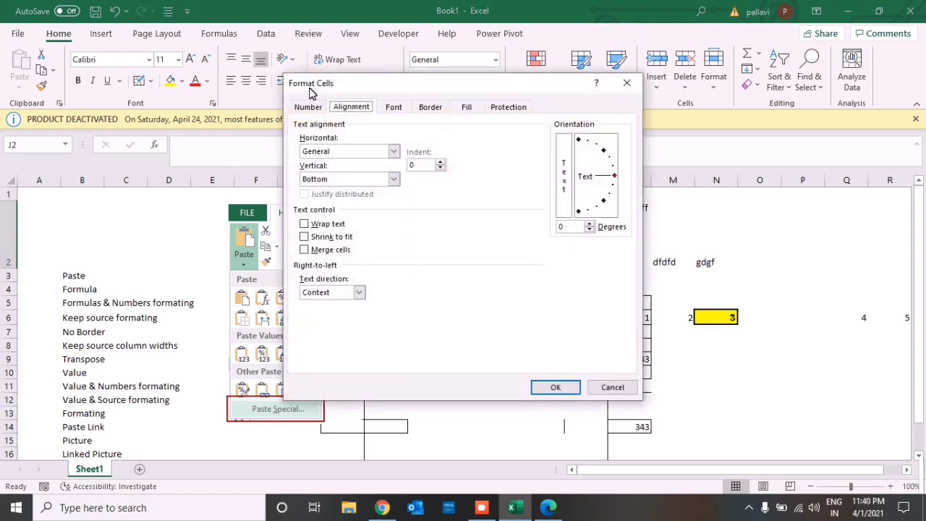
left_click(624, 87)
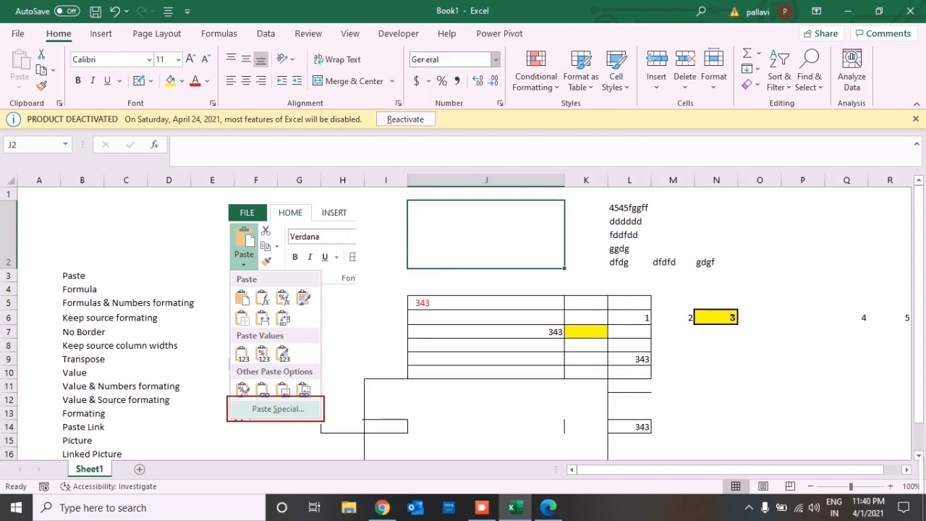
left_click(497, 62)
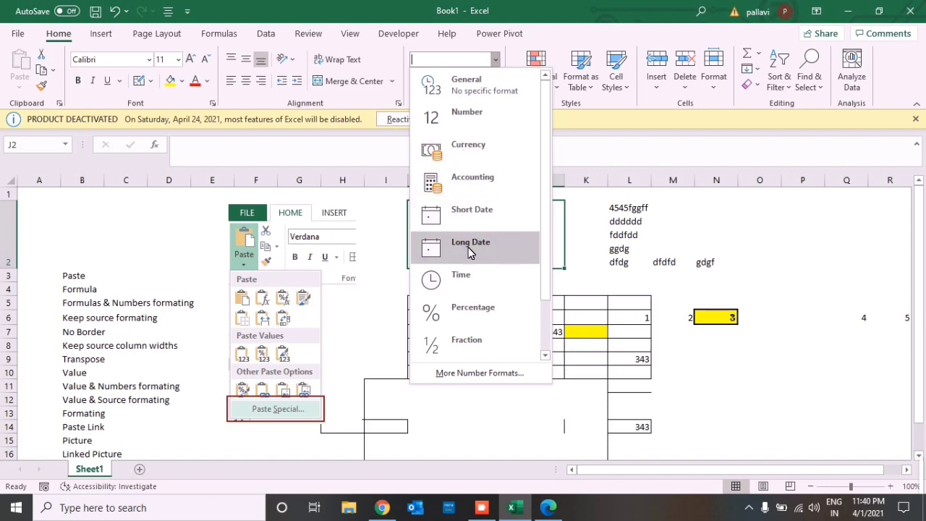
left_click(810, 256)
left_click(810, 256)
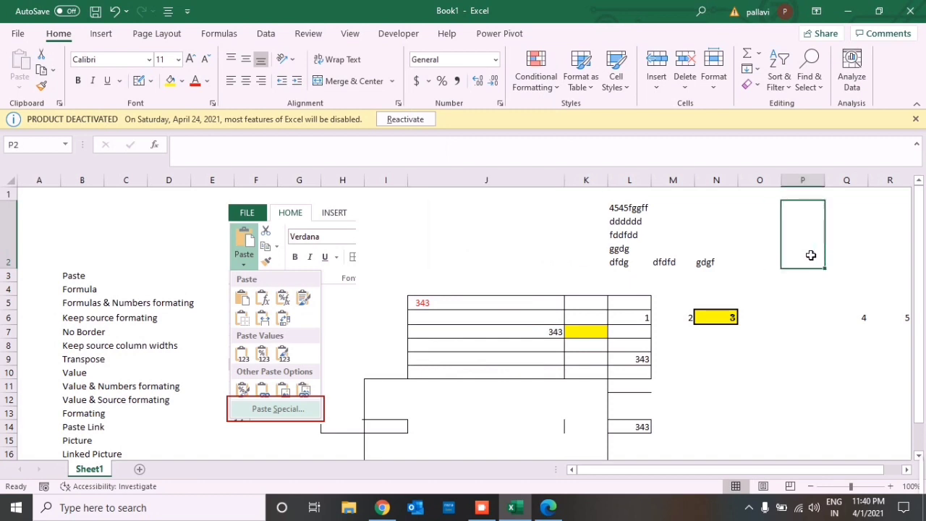
Insert the current date, 4/1/2021, in cell P7 and keep that cell selected.
left_click(806, 332)
key("ctrl+semicolon")
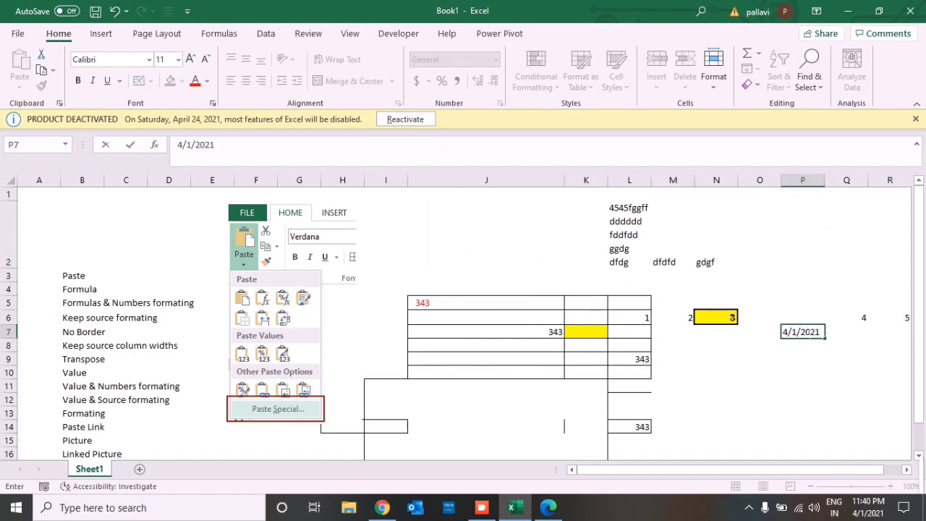
key("Return")
left_click(807, 333)
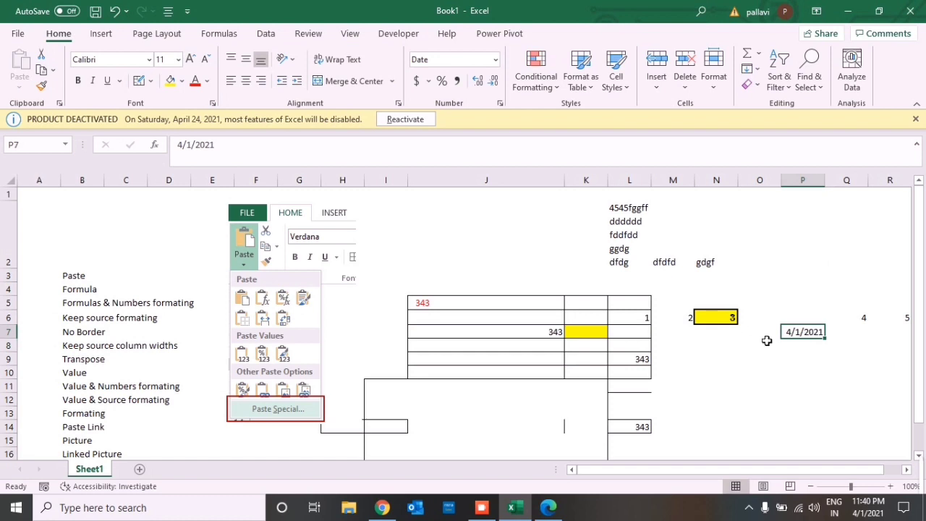
Try the Number, Currency and Accounting formats in turn on the date in cell P7.
left_click(496, 59)
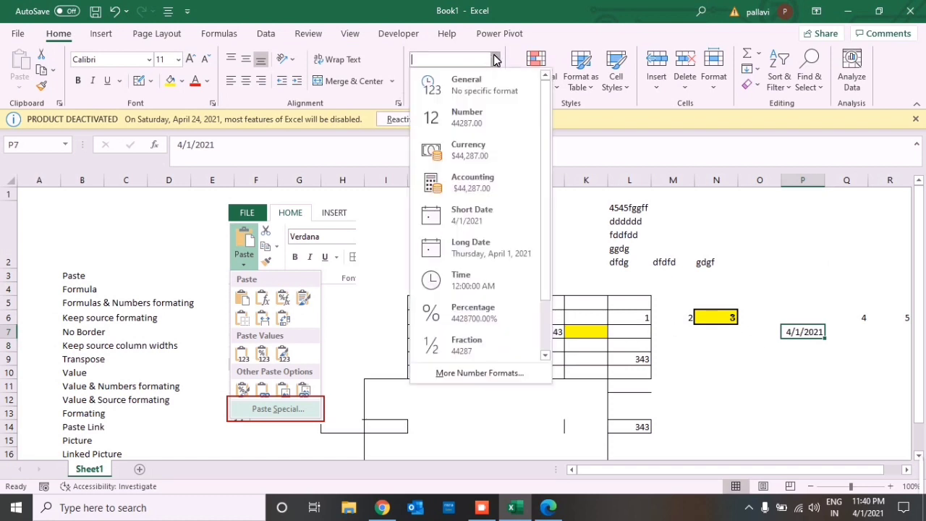
left_click(456, 116)
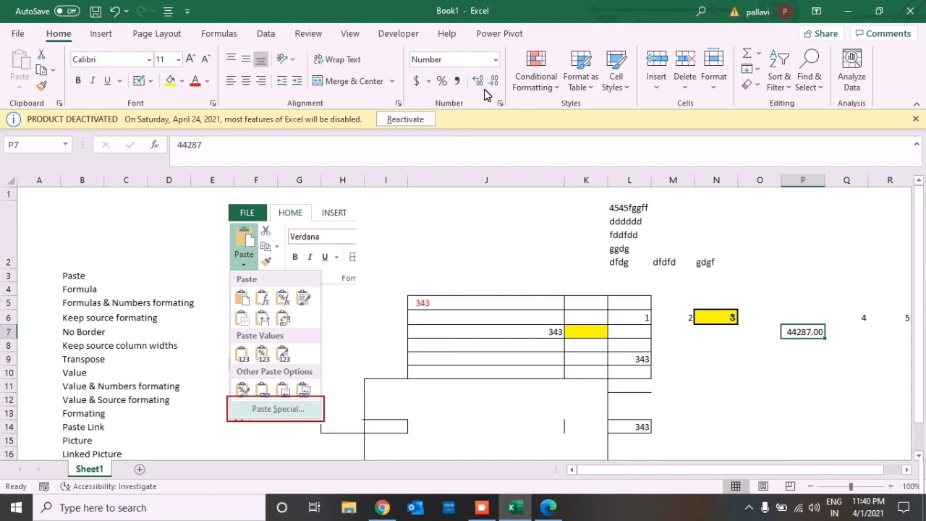
left_click(496, 60)
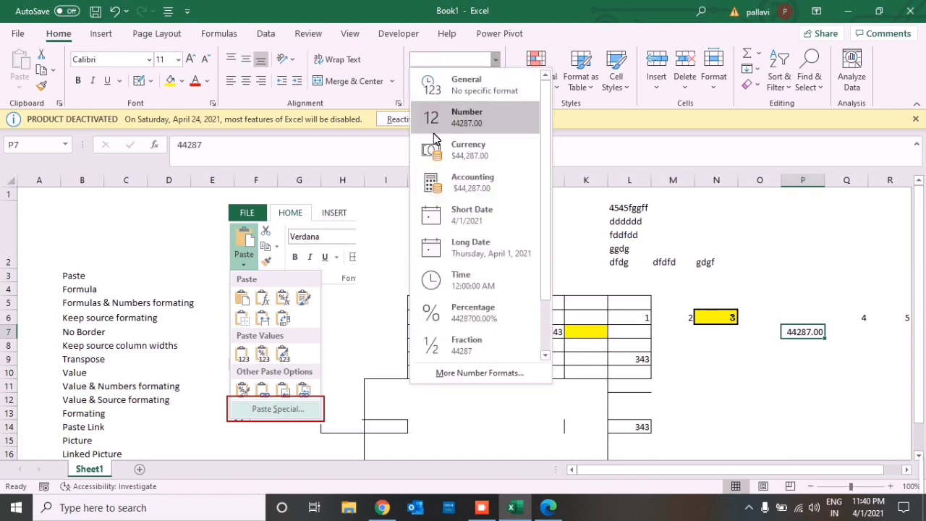
left_click(474, 152)
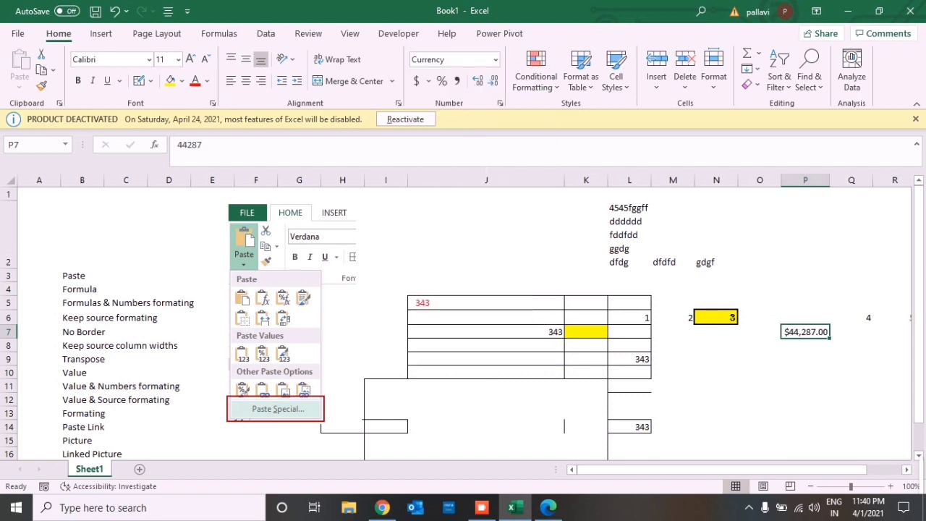
left_click(496, 59)
left_click(467, 186)
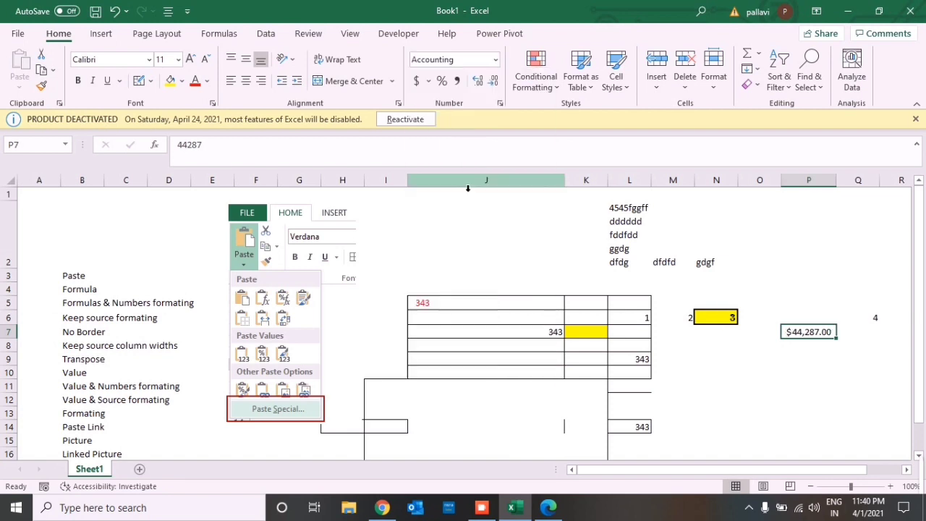
Switch cell P7 to the Short Date format and finally to the Time format.
left_click(496, 59)
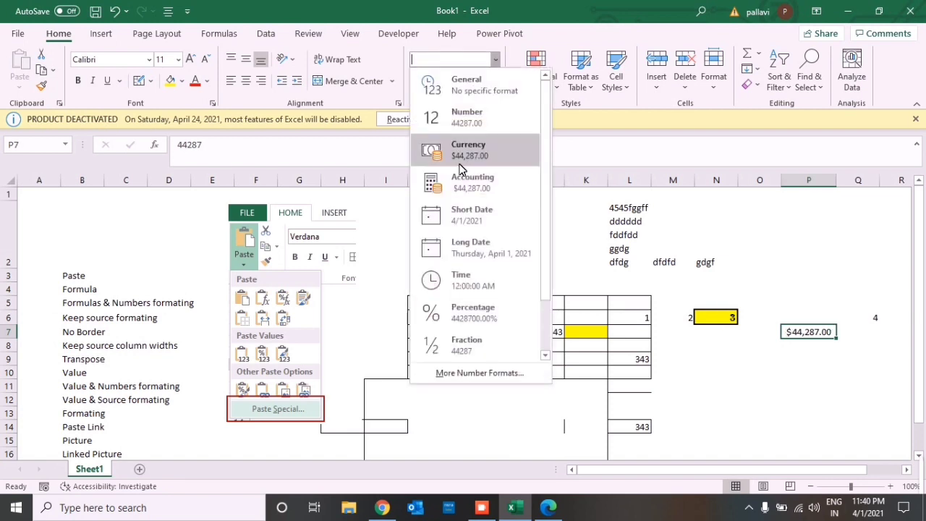
left_click(466, 230)
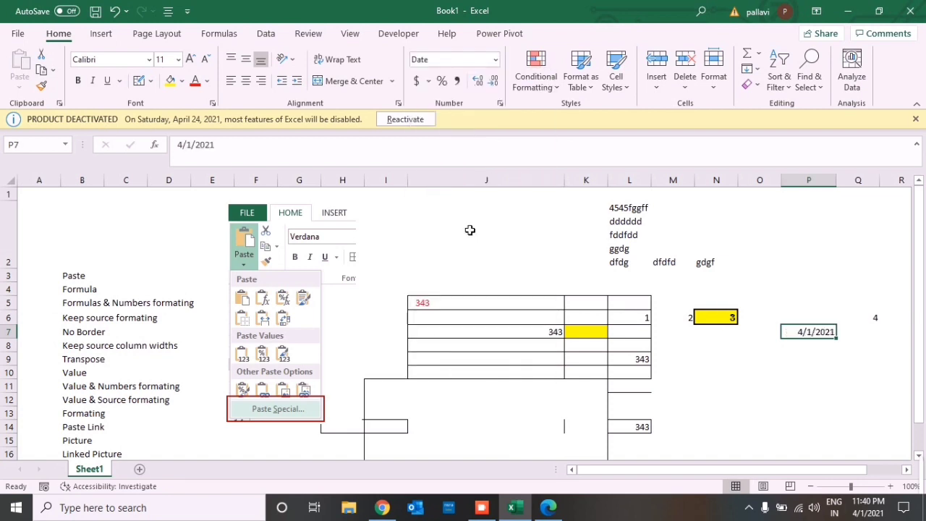
left_click(495, 61)
left_click(469, 272)
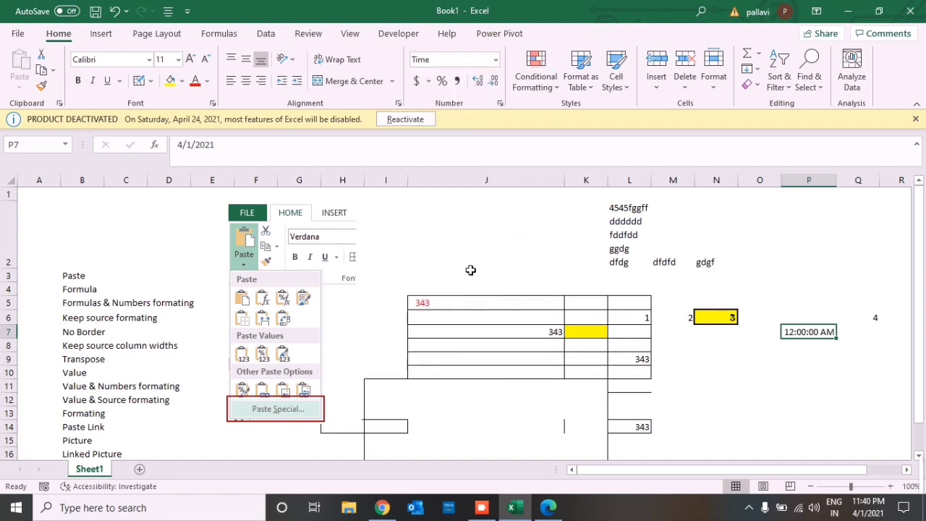
Enter the sample number 56555 in cell P2.
left_click(792, 306)
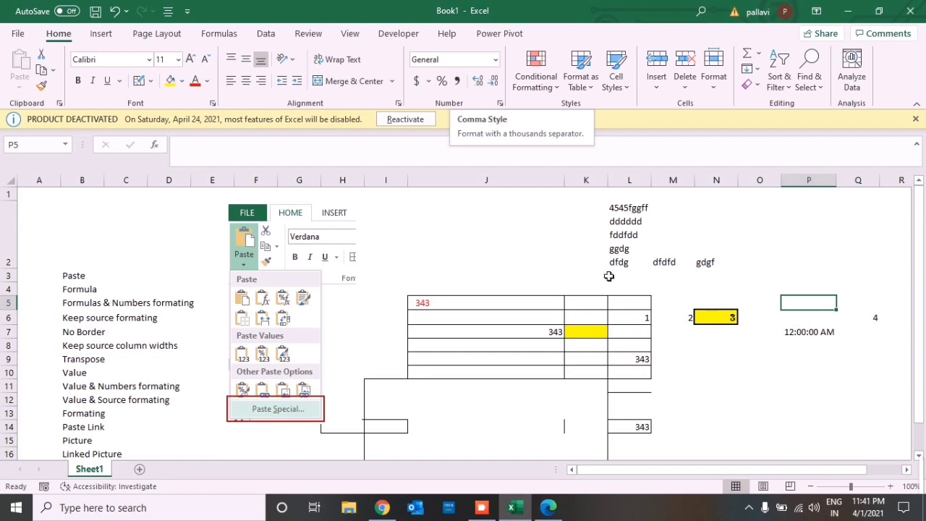
left_click(455, 228)
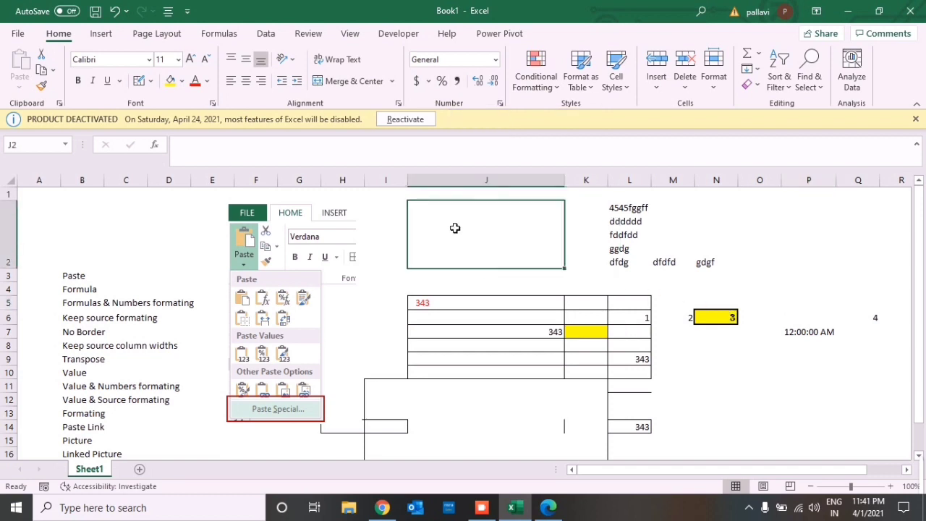
left_click(794, 262)
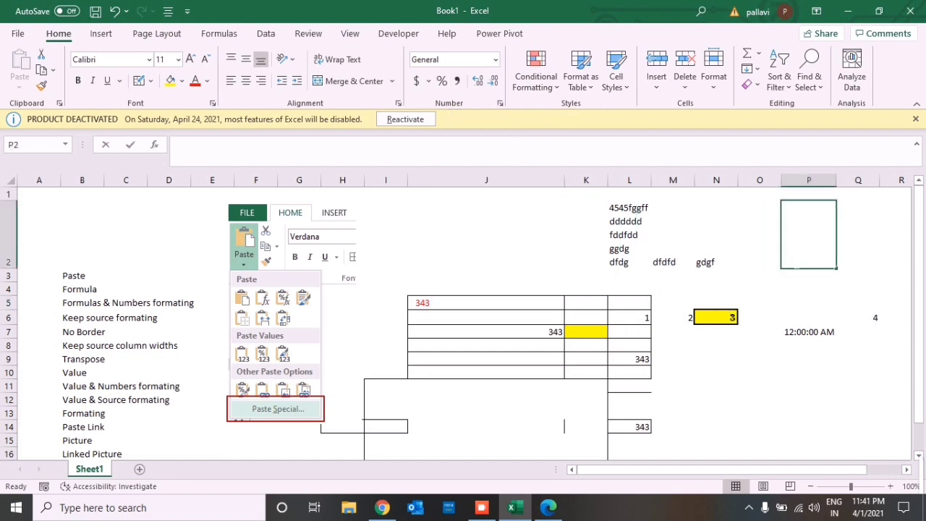
type("56555")
key("Return")
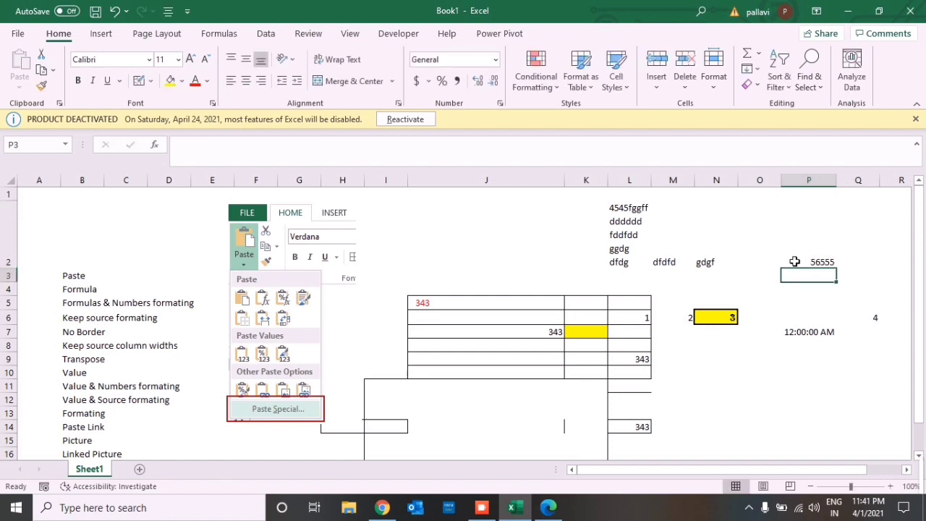
Apply the comma style to the number in cell P2 and remove both of its decimal places.
left_click(817, 265)
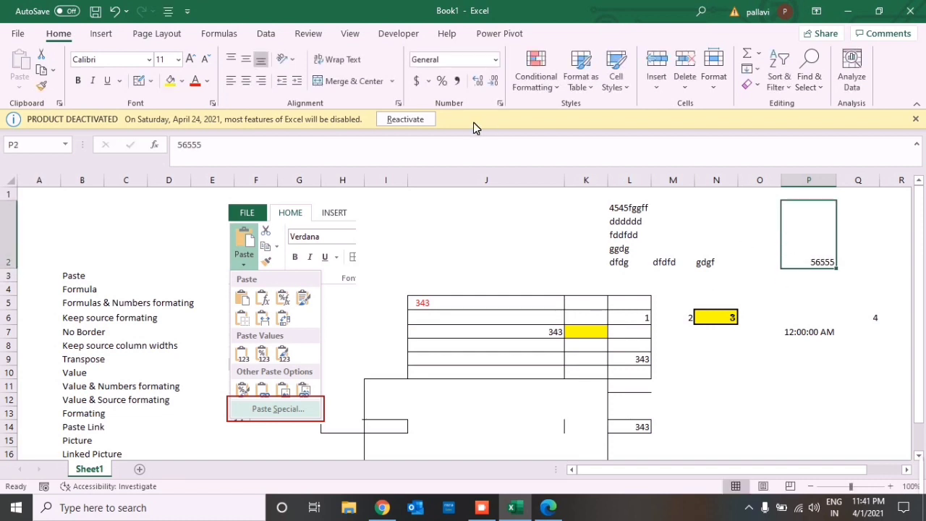
left_click(456, 81)
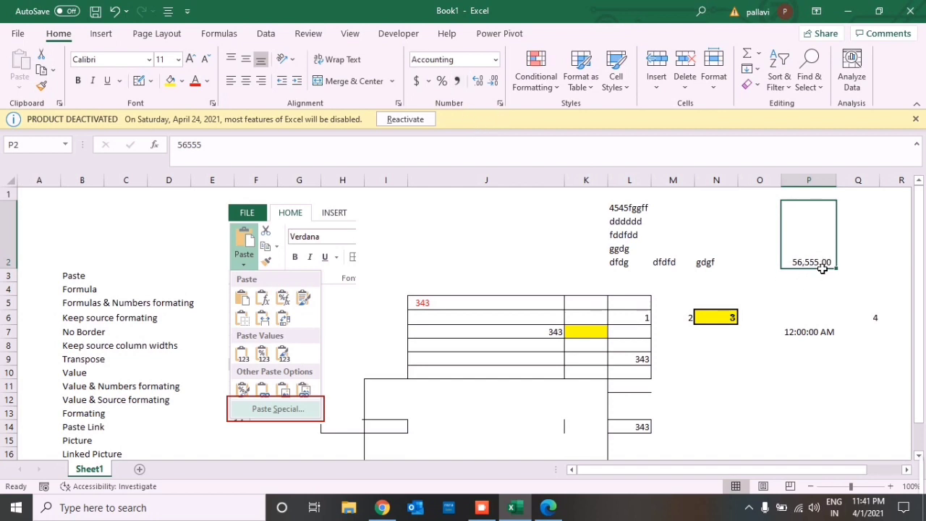
left_click(493, 81)
left_click(493, 81)
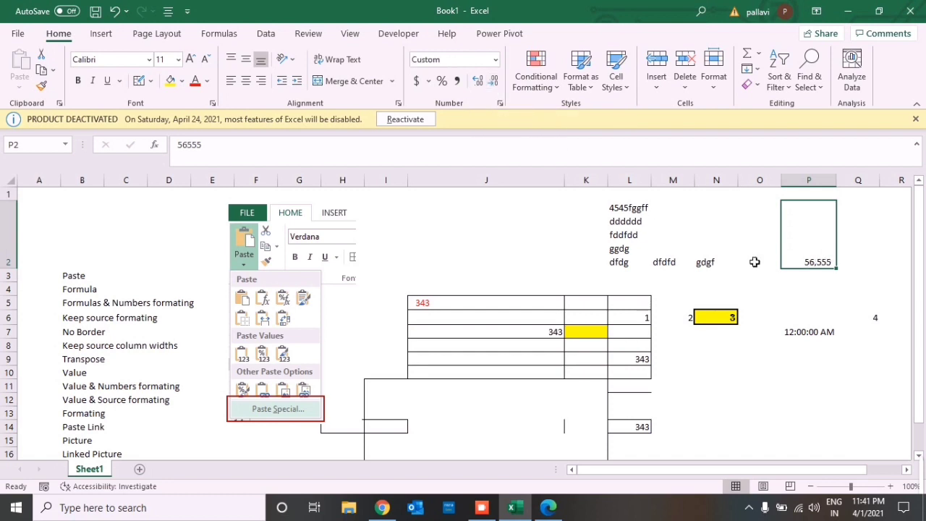
With cell P2 selected, review the conditional formatting options, including data bars and the highlight cells rules, without applying any.
left_click(806, 301)
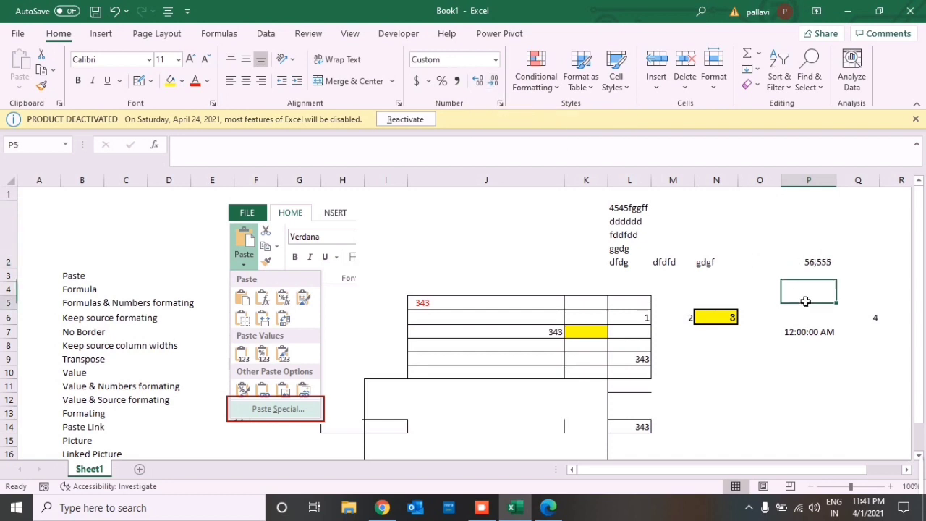
left_click(813, 262)
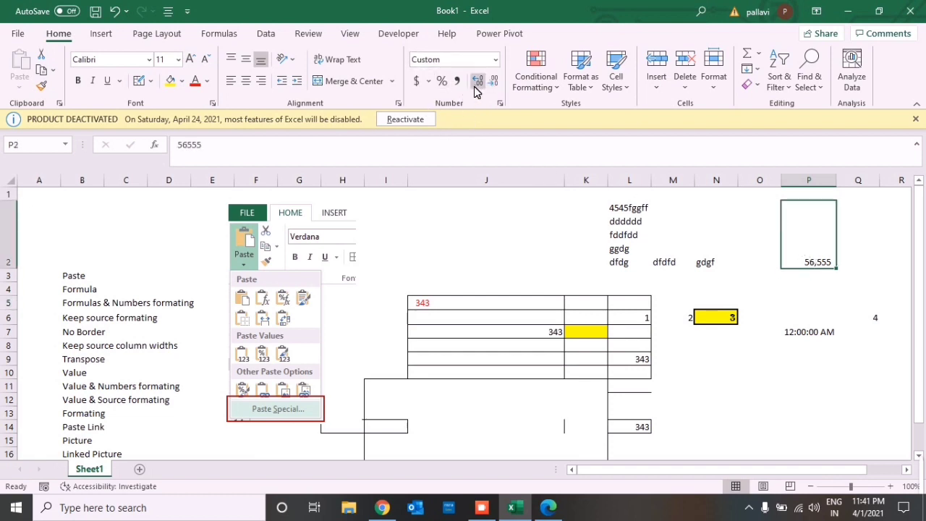
left_click(539, 82)
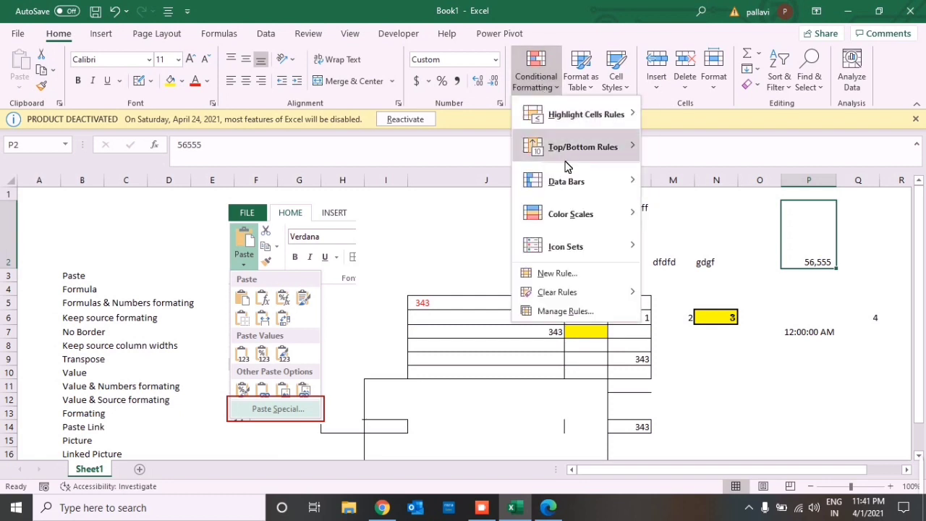
mouse_move(567, 166)
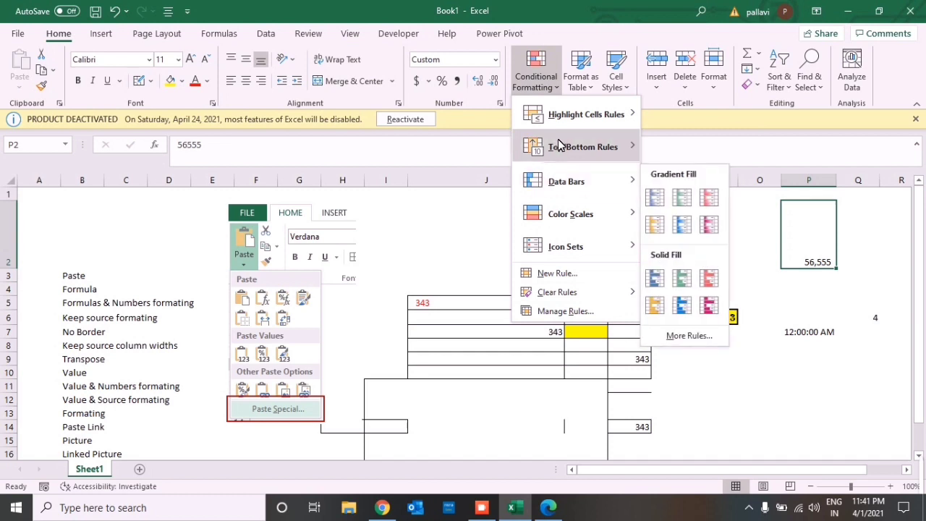
mouse_move(584, 121)
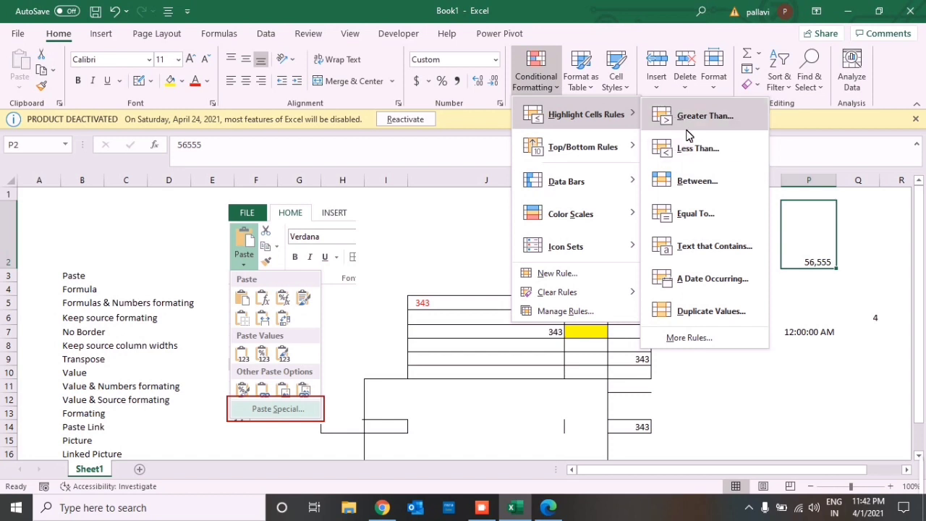
left_click(802, 327)
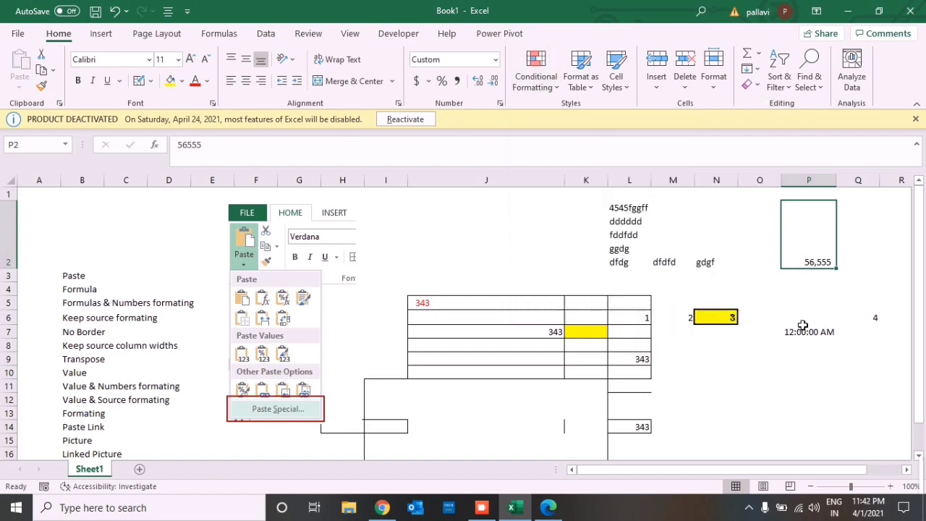
Enter the sample numbers 3, 4, 5 and 6 down cells N12 to N15.
left_click(731, 399)
type("3")
key("Return")
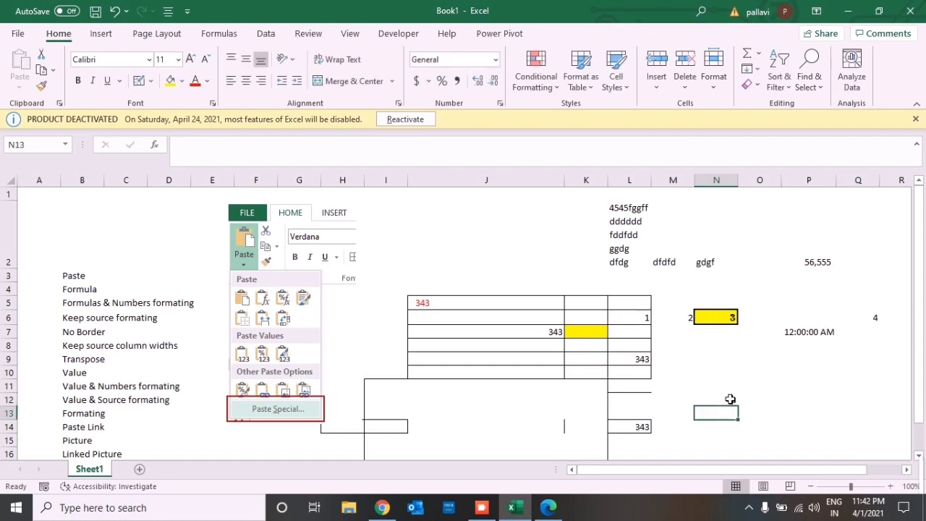
type("4")
key("Return")
type("5")
key("Return")
type("6")
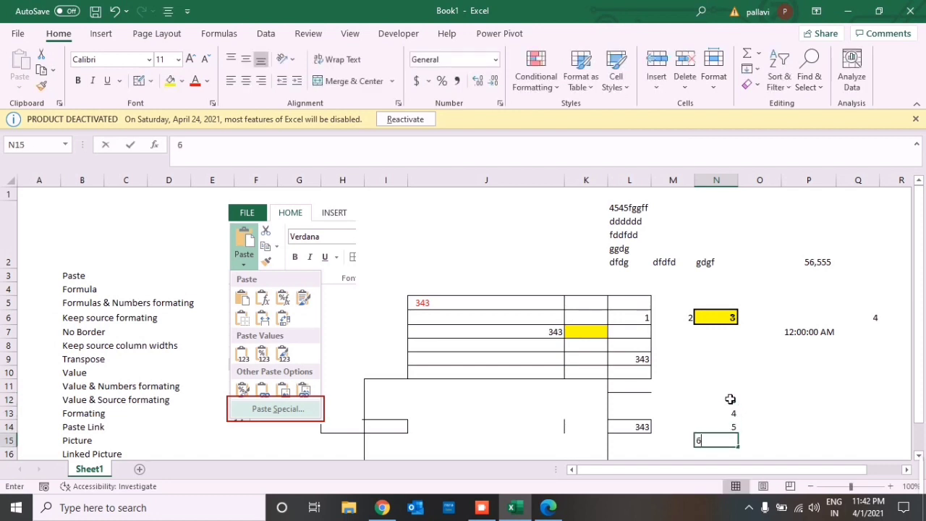
key("Return")
Highlight the cells in N12:N15 that are greater than 4 using Light Red Fill with Dark Red Text.
left_click(730, 399)
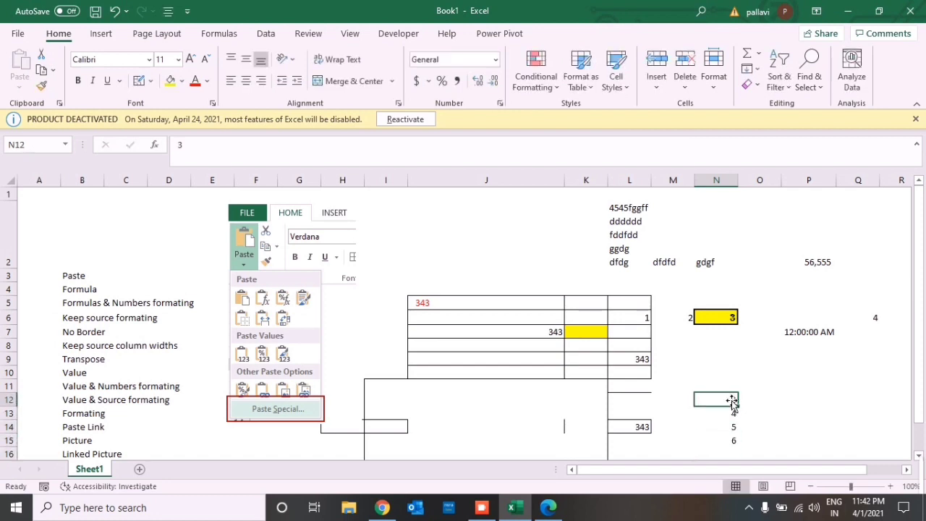
key("alt+shift")
left_click_drag(732, 402, 733, 442)
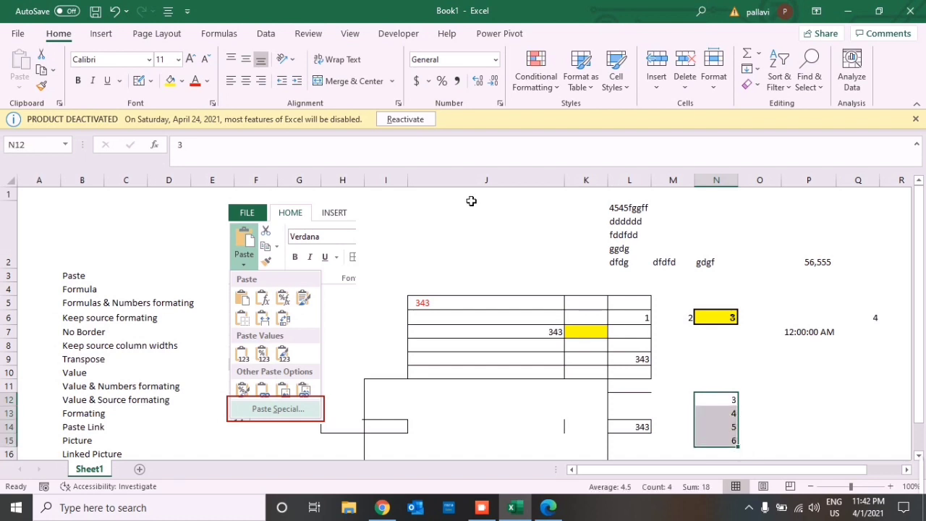
left_click(530, 60)
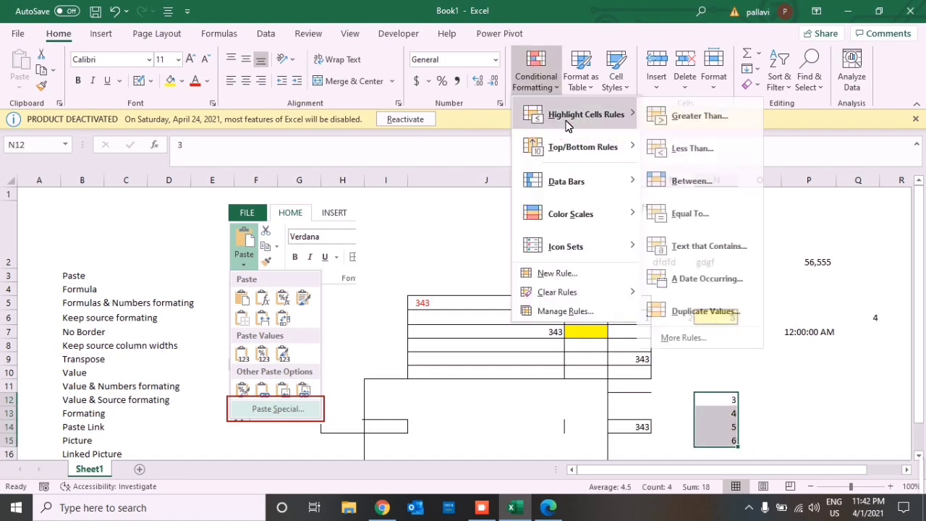
left_click(699, 117)
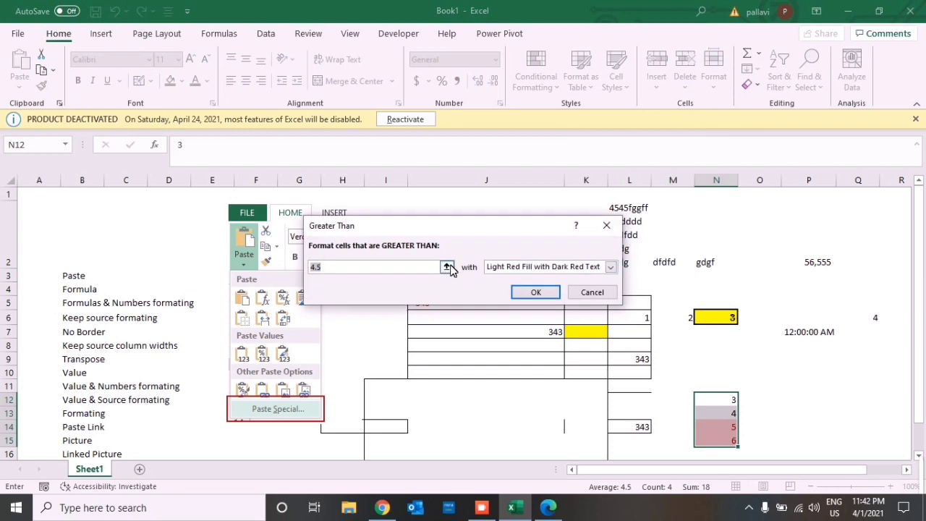
type("6")
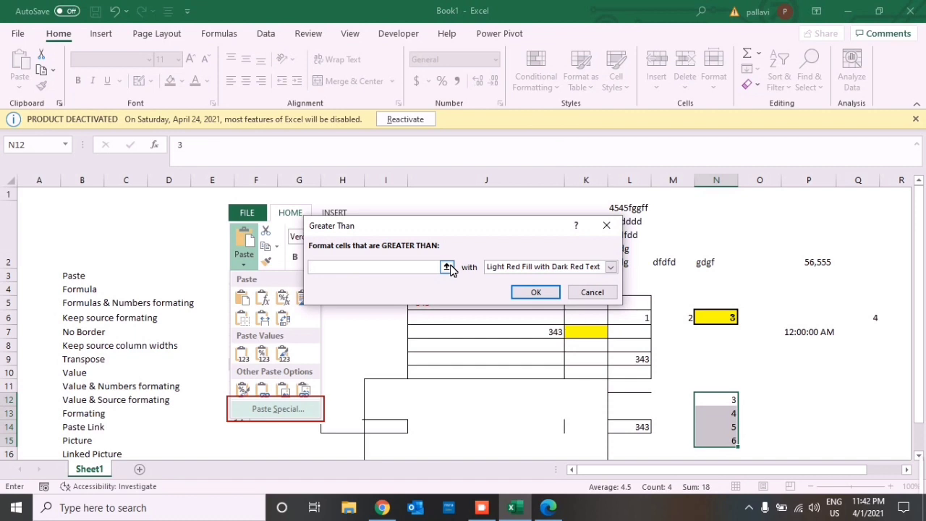
type("4")
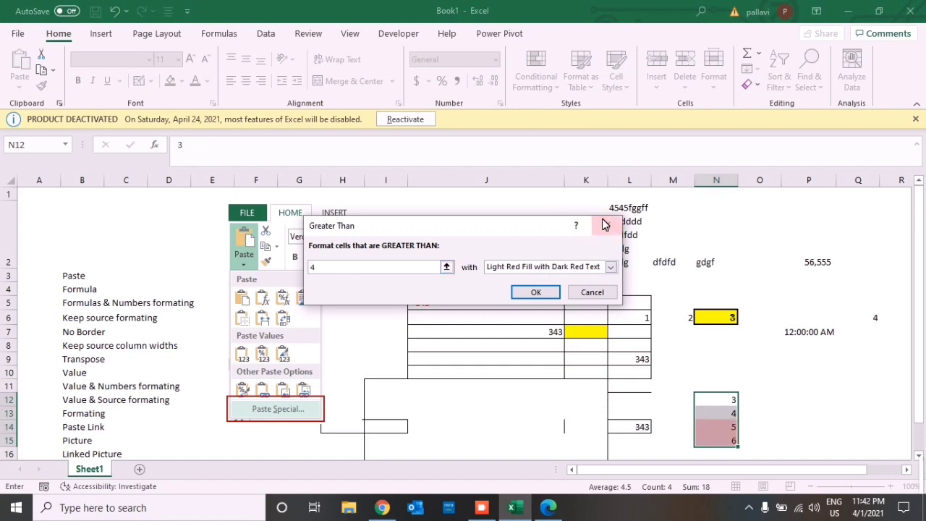
left_click(542, 298)
Check the cells in N13:N15 one by one and review their rule in the Conditional Formatting Rules Manager without changing it.
left_click(728, 418)
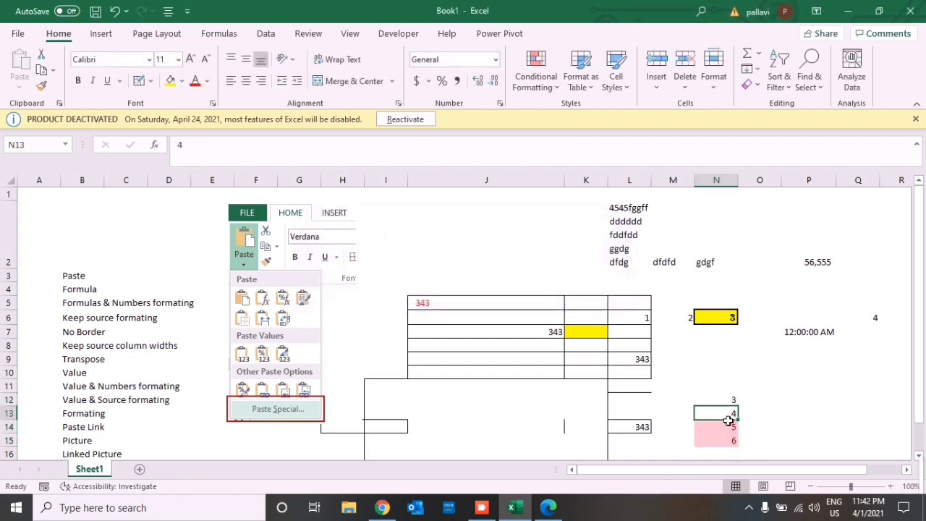
left_click(727, 430)
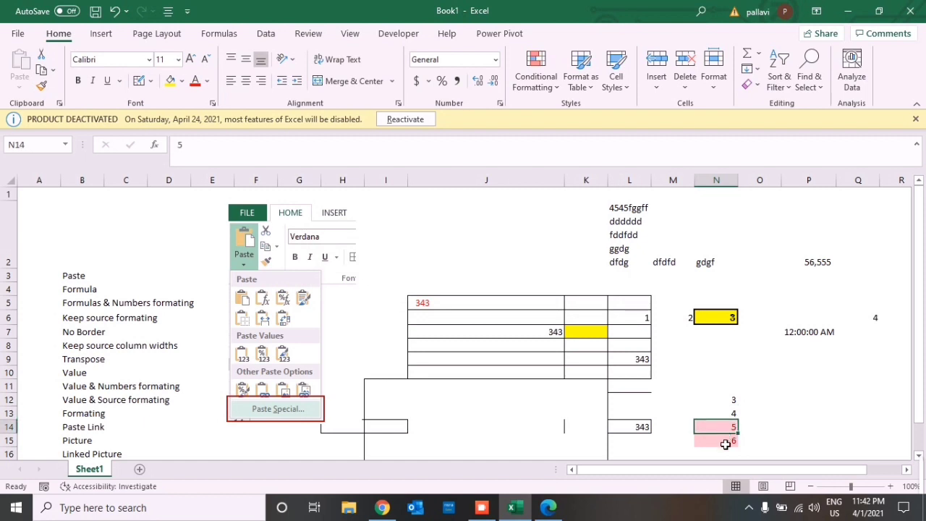
left_click(726, 443)
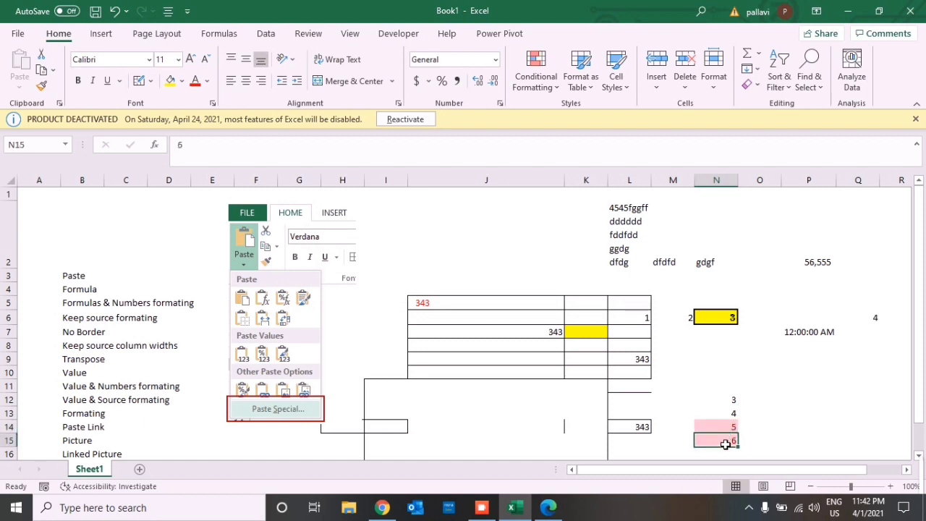
left_click(534, 81)
mouse_move(547, 210)
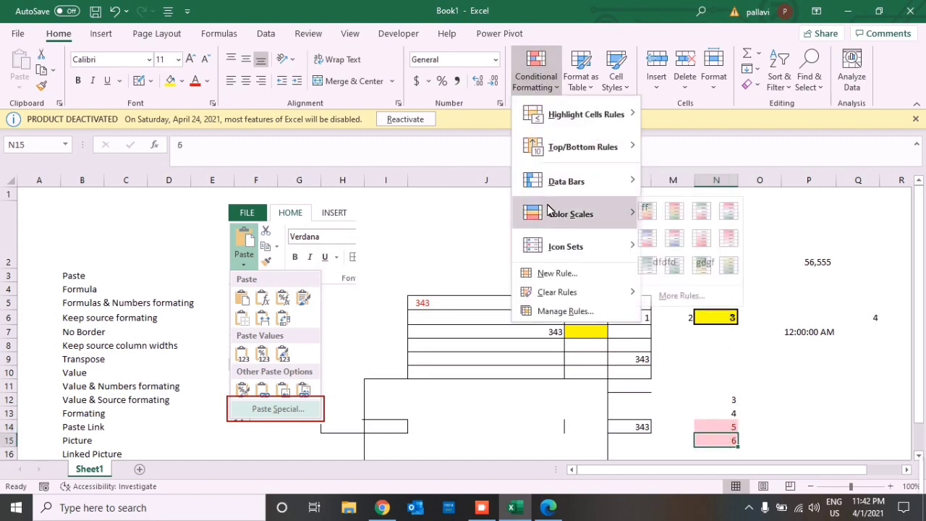
left_click(550, 311)
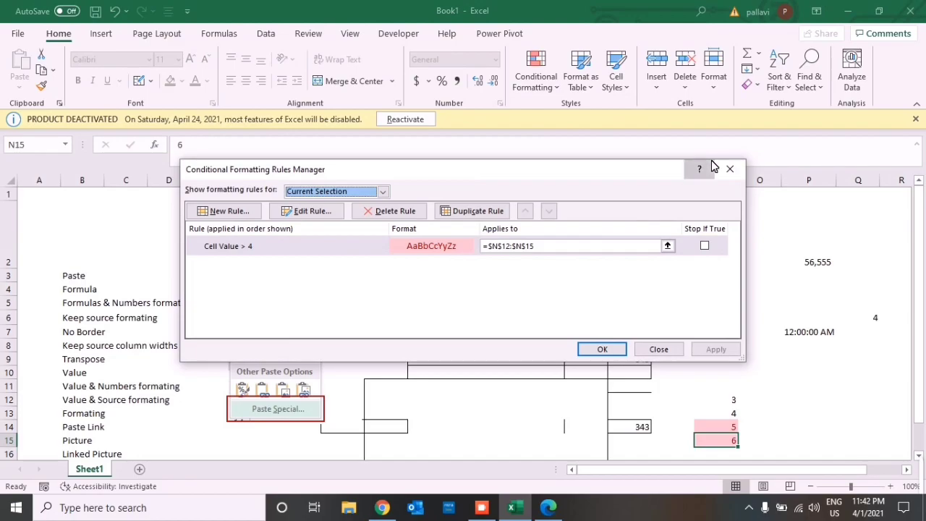
left_click(699, 168)
left_click(913, 6)
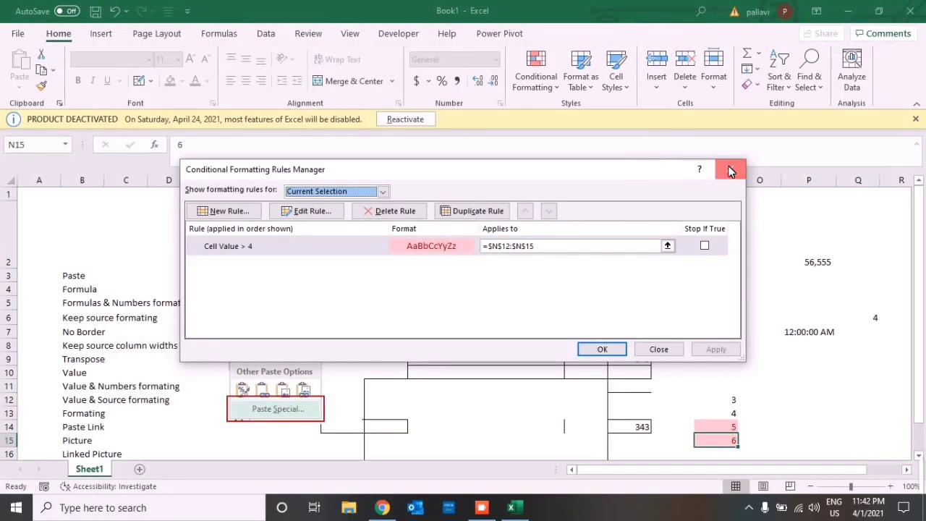
left_click(729, 171)
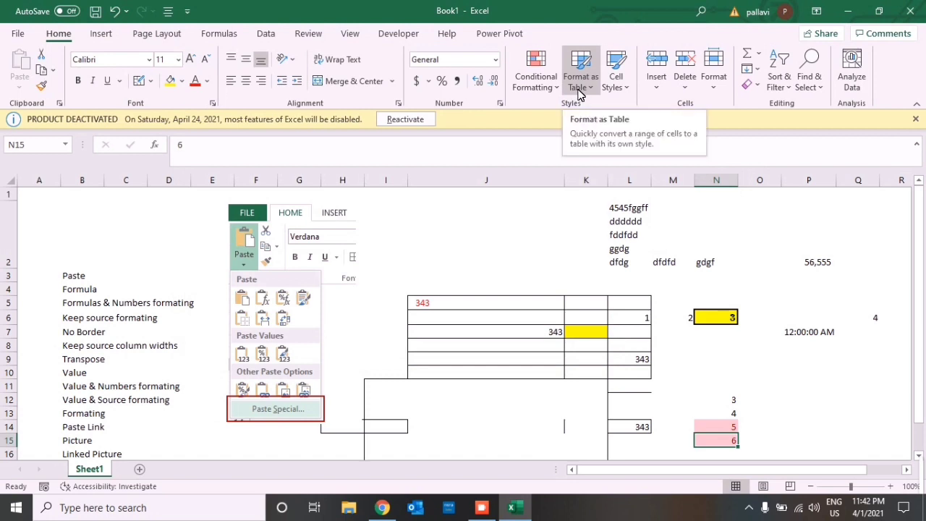
left_click(511, 231)
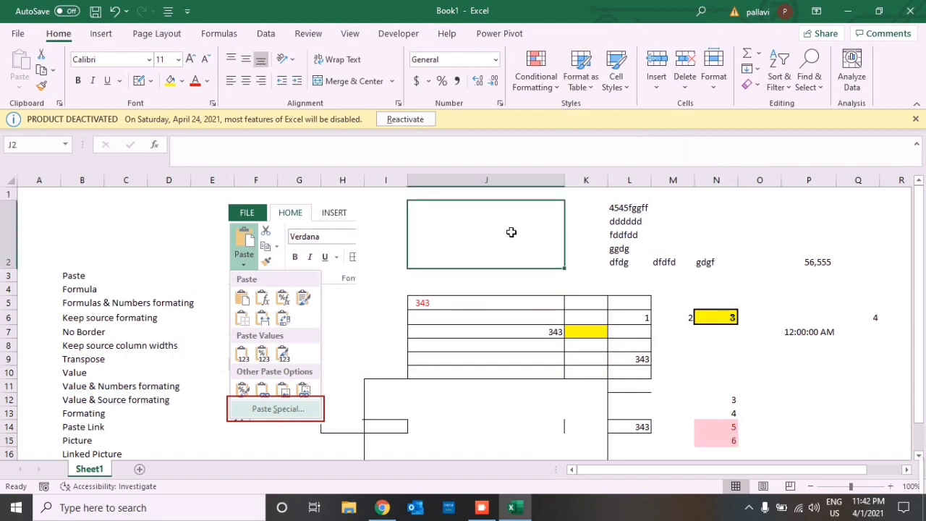
Add a new worksheet and enter the formula =RANDBETWEEN(10,90) in cell A2.
left_click(139, 469)
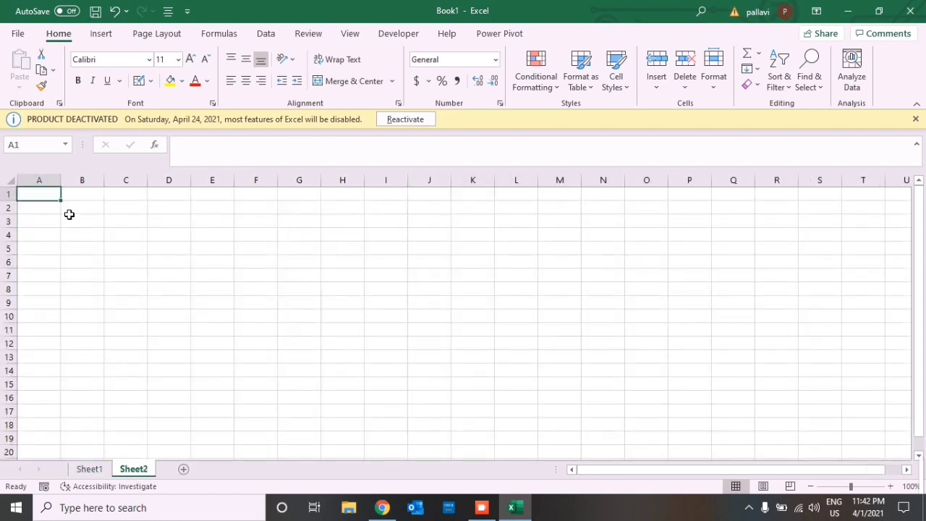
type("=")
key("BackSpace")
key("Return")
type("=ran")
key("Down")
key("Down")
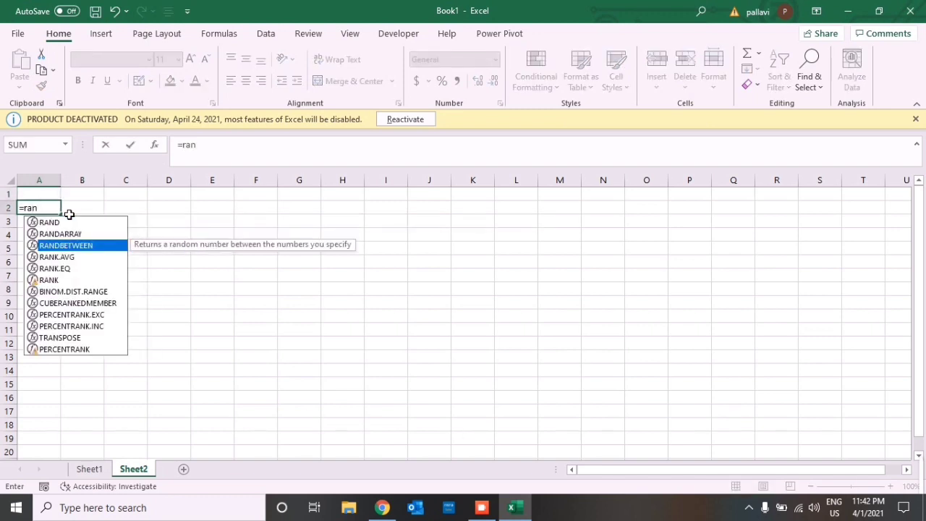
key("Tab")
type("10")
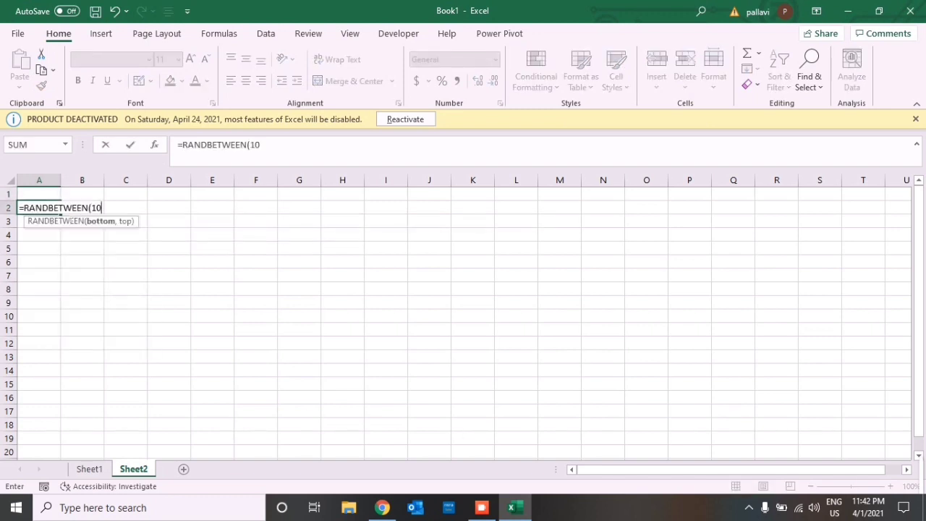
type(".,90")
key("Return")
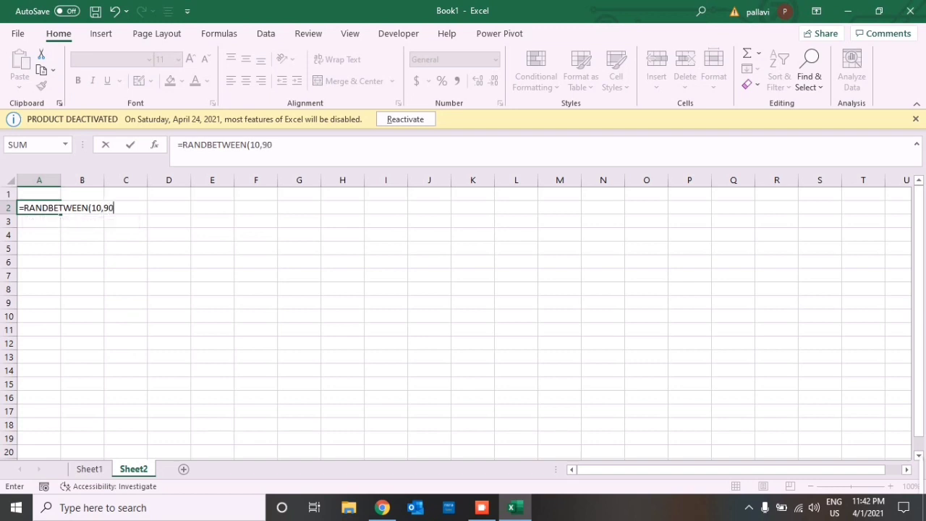
Fill the random number formula from A2 down and across the range A2:G12.
key("Up")
key("shift+Right")
key("shift+Right")
key("shift+Right")
key("shift+Right")
key("shift+Right")
key("shift+Right")
key("shift+Down")
key("shift+Down")
key("shift+Down")
key("shift+Down")
key("shift+Down")
key("shift+Down")
key("shift+Down")
key("shift+Down")
key("shift+Down")
key("shift+Down")
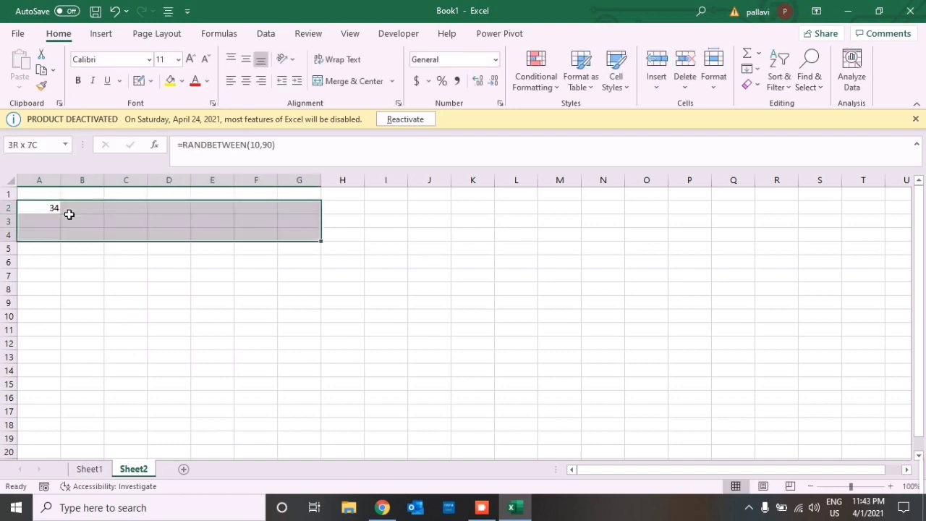
key("ctrl+d")
key("ctrl+r")
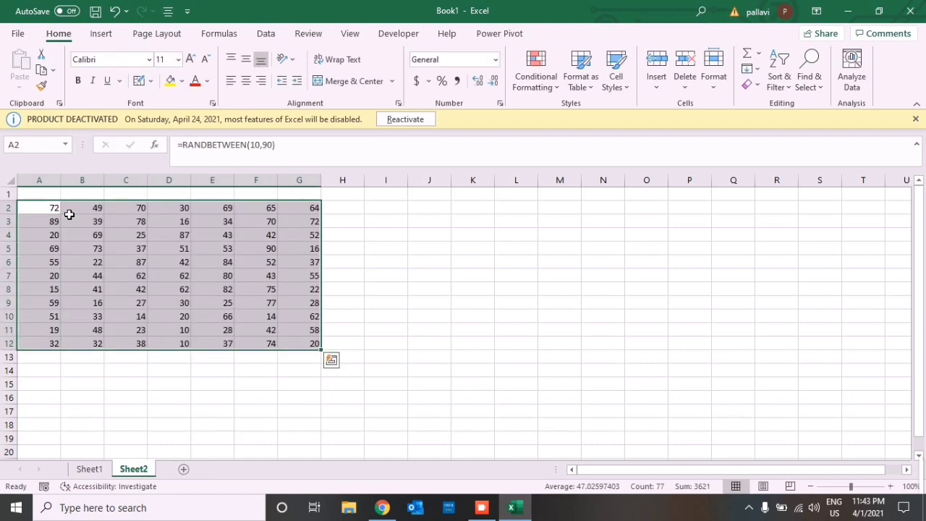
Replace the random number formulas in A2:G12 with their fixed values.
key("ctrl+c")
key("ctrl+alt+v")
key("v")
key("Return")
Enter Jan in cell A1 and extend the month series across to Jul in G1 as column headers.
key("Up")
type("J")
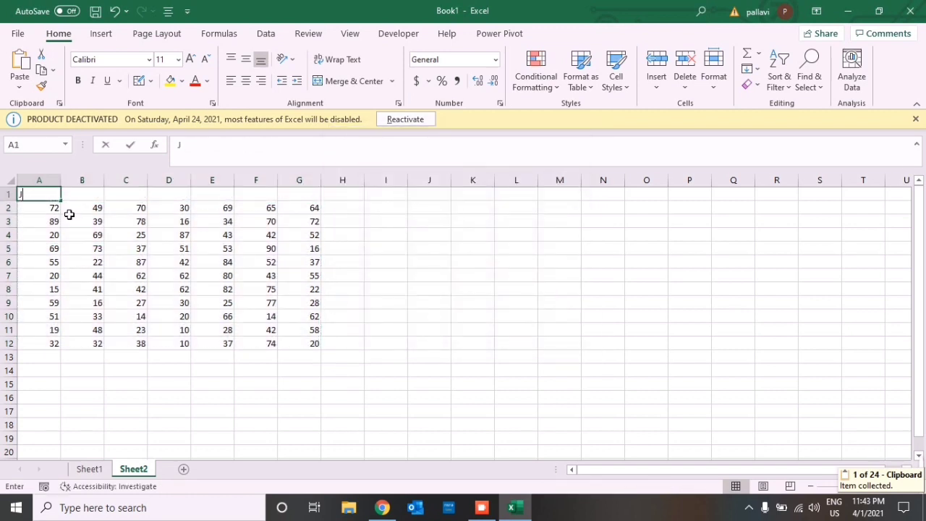
type("an")
key("Return")
key("Up")
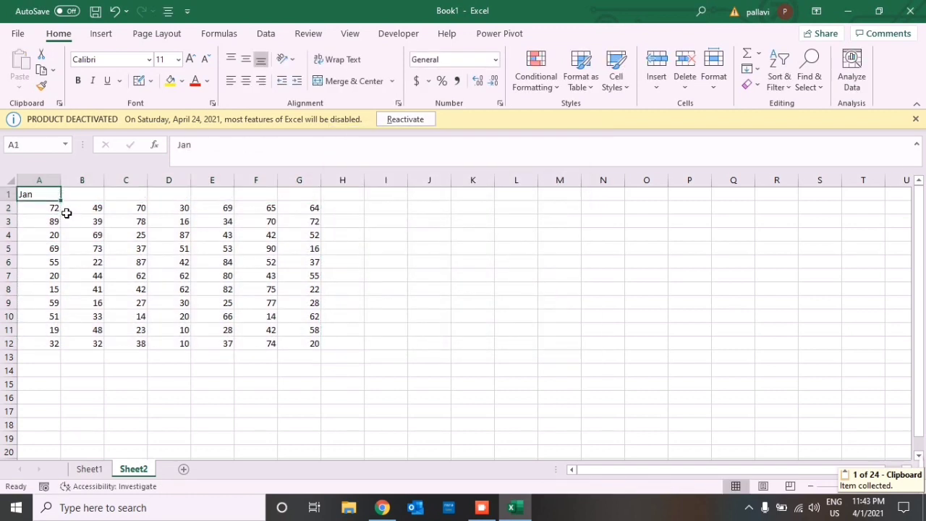
left_click_drag(64, 209, 310, 207)
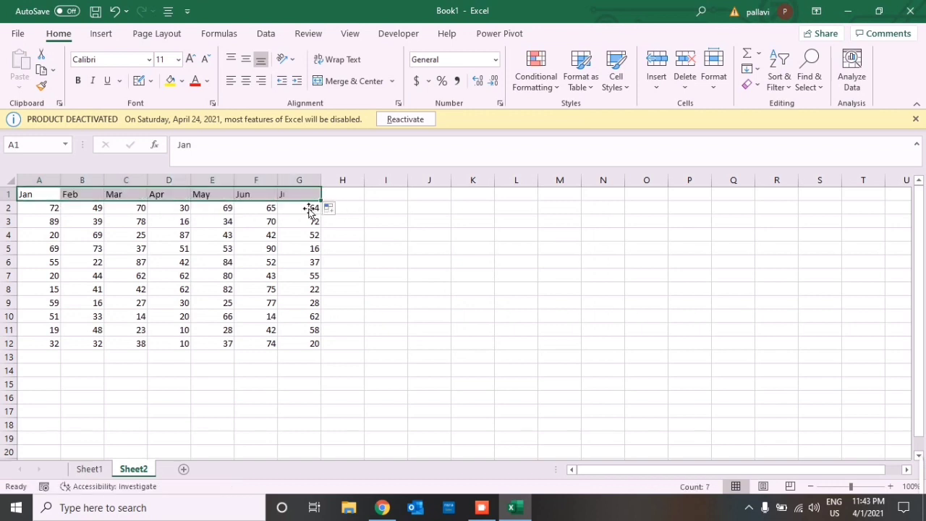
Convert the range A1:G12 into a table with headers.
key("ctrl+a")
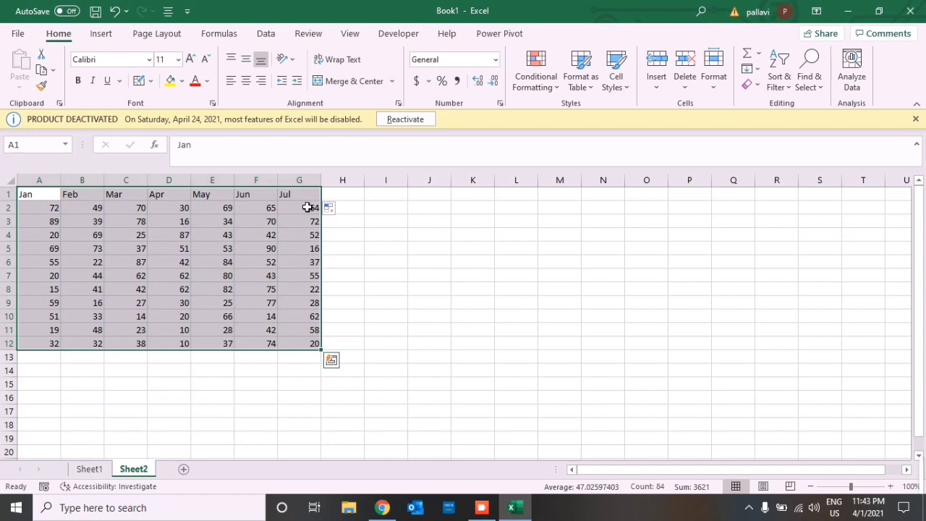
key("ctrl+t")
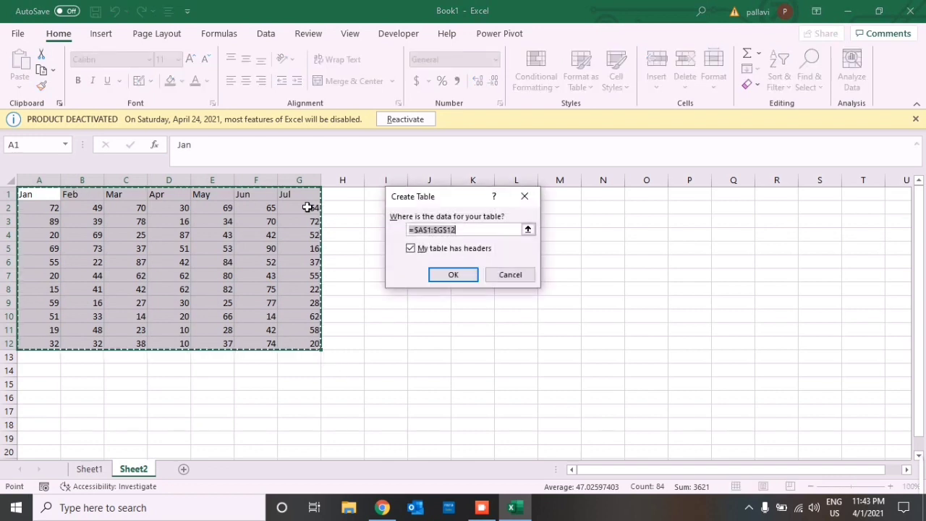
key("Return")
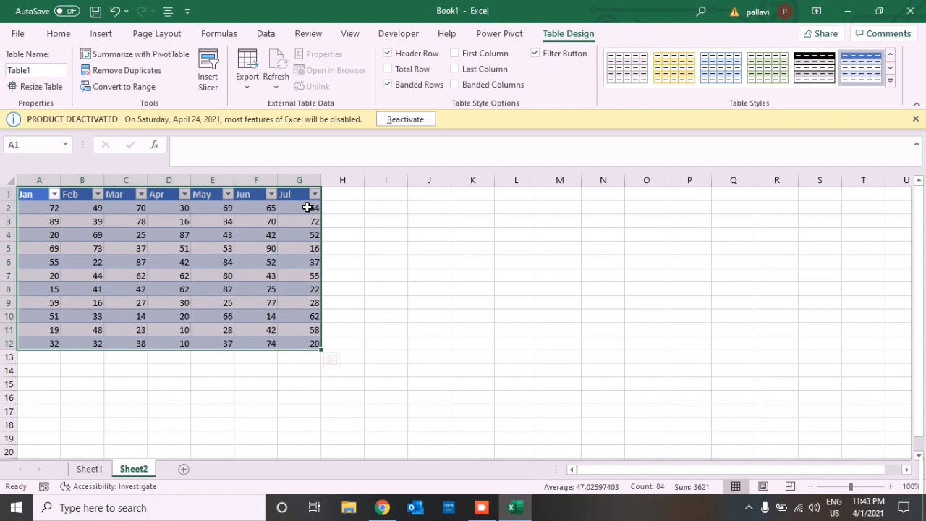
left_click(307, 208)
left_click(292, 263)
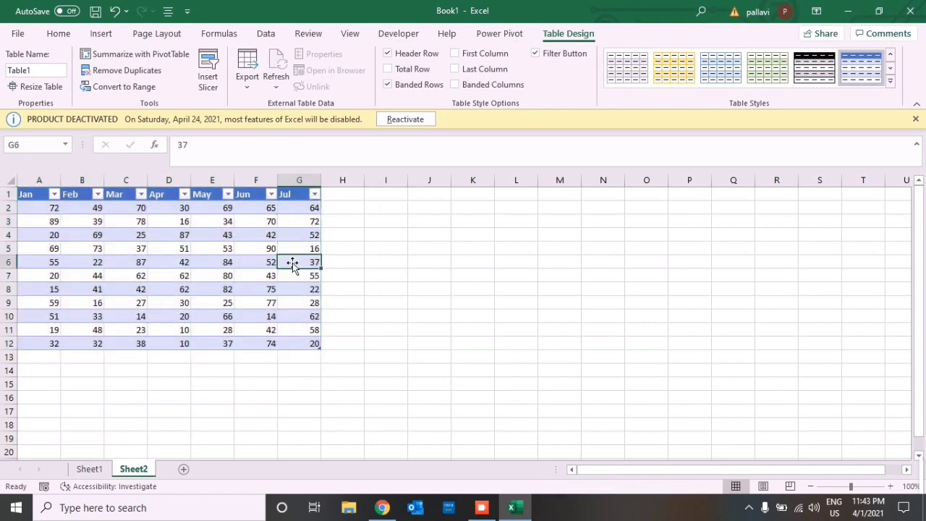
Preview the Format as Table styles and apply the light blue medium style with banded rows to the month table.
left_click(58, 34)
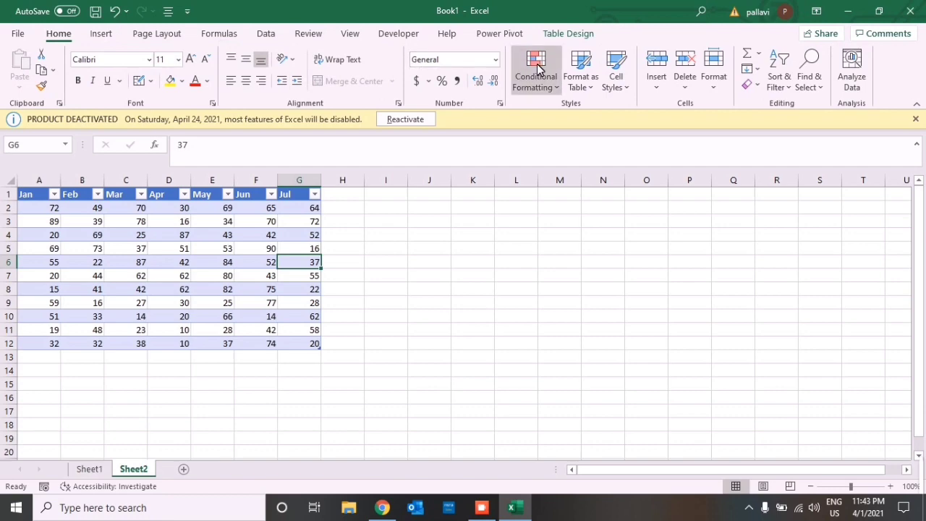
left_click(583, 85)
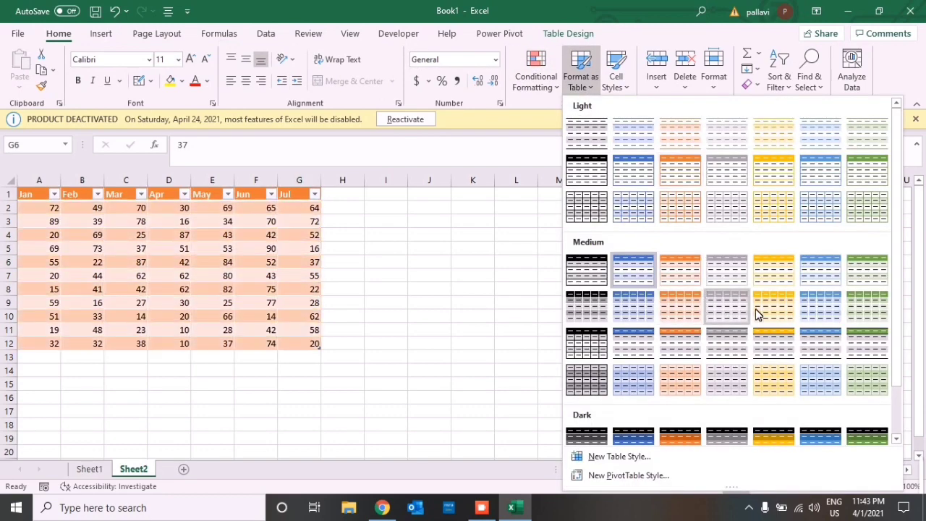
scroll(759, 313, "down", 1)
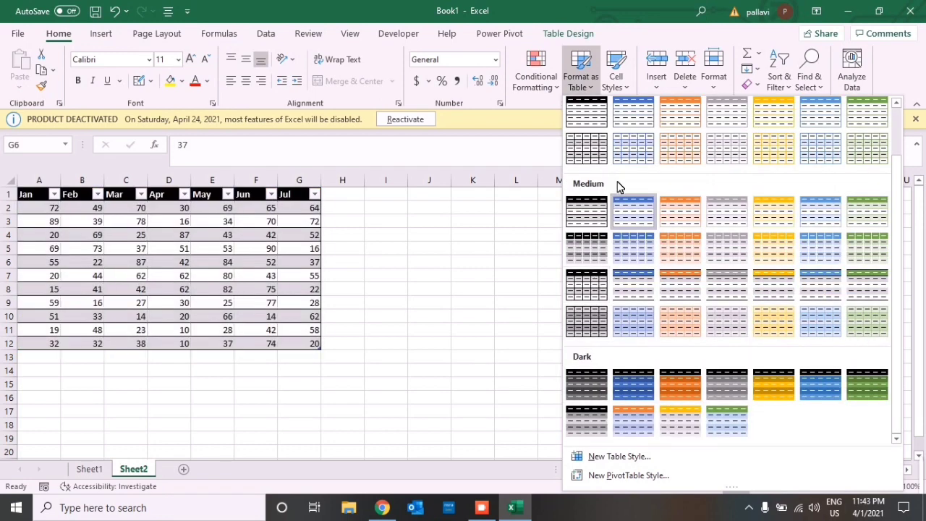
scroll(615, 218, "up", 1)
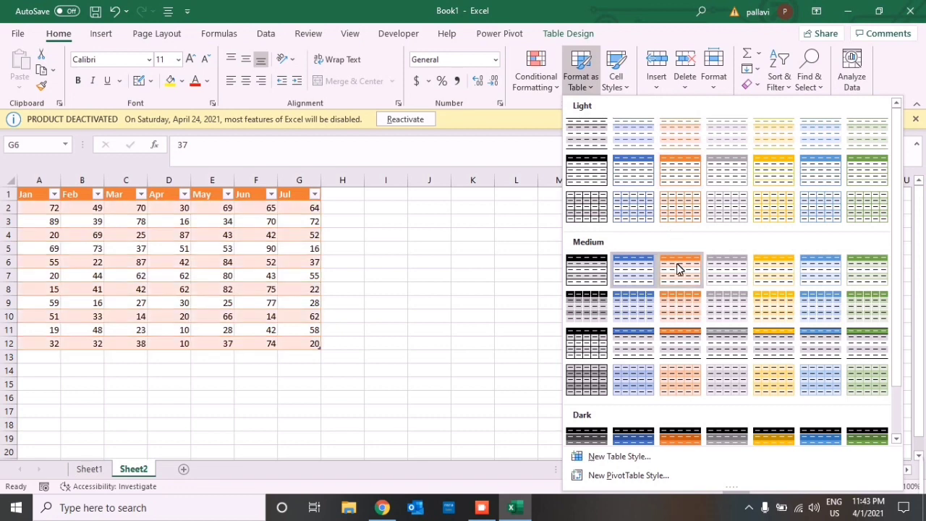
left_click(803, 270)
left_click(559, 250)
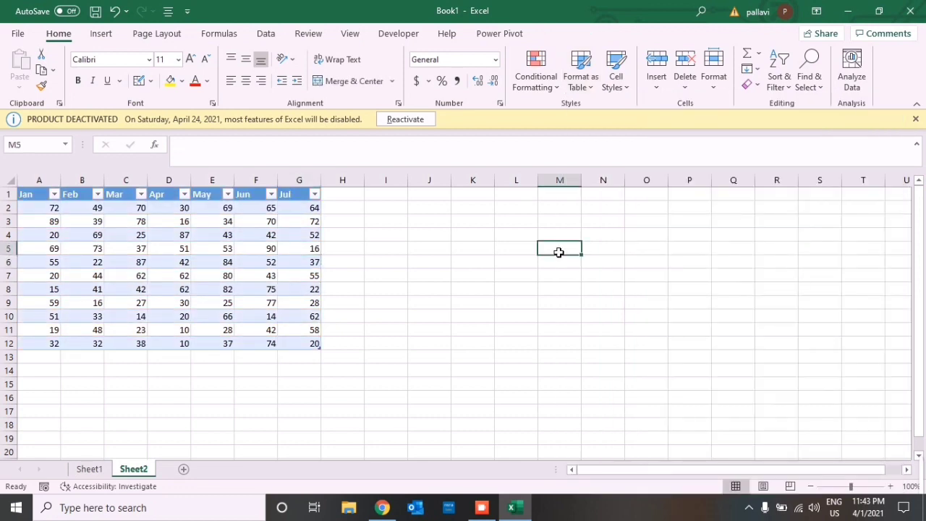
left_click(290, 254)
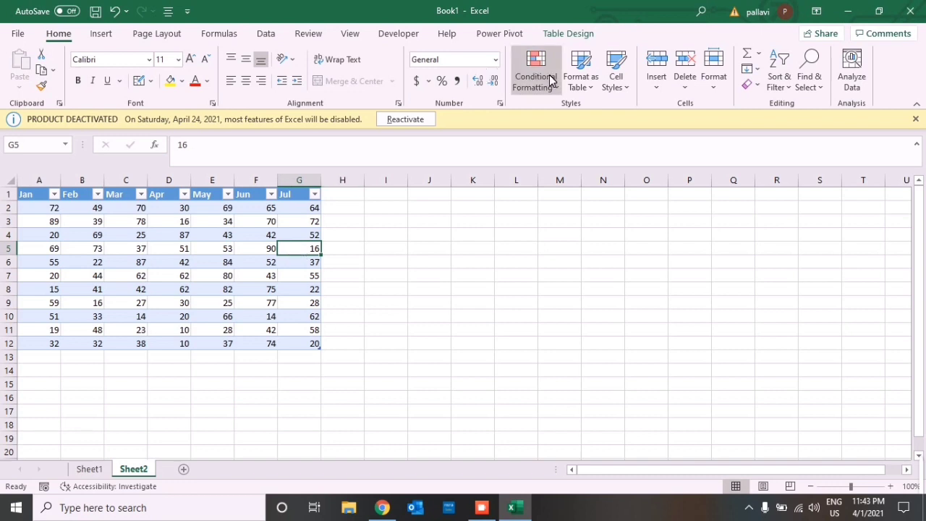
Apply the Check Cell style to the month header cells A1:G1.
left_click(606, 78)
left_click(394, 253)
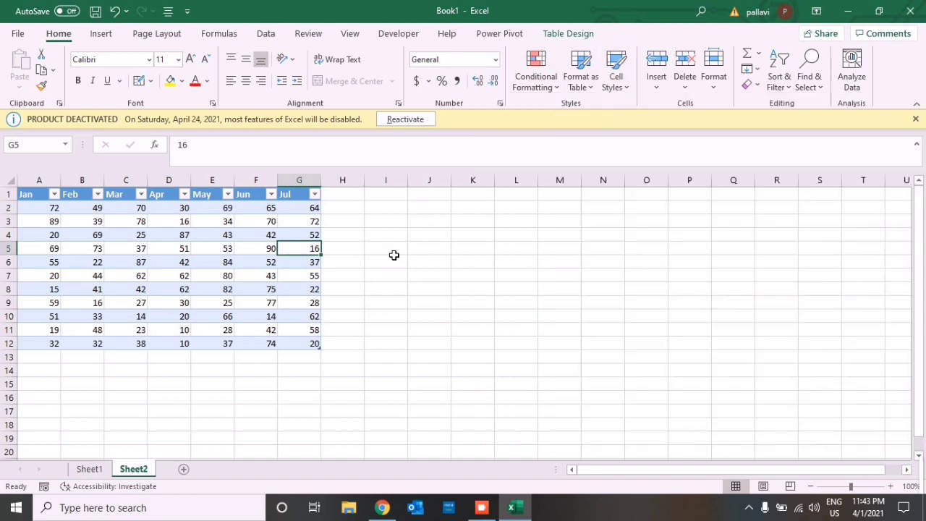
left_click(125, 200)
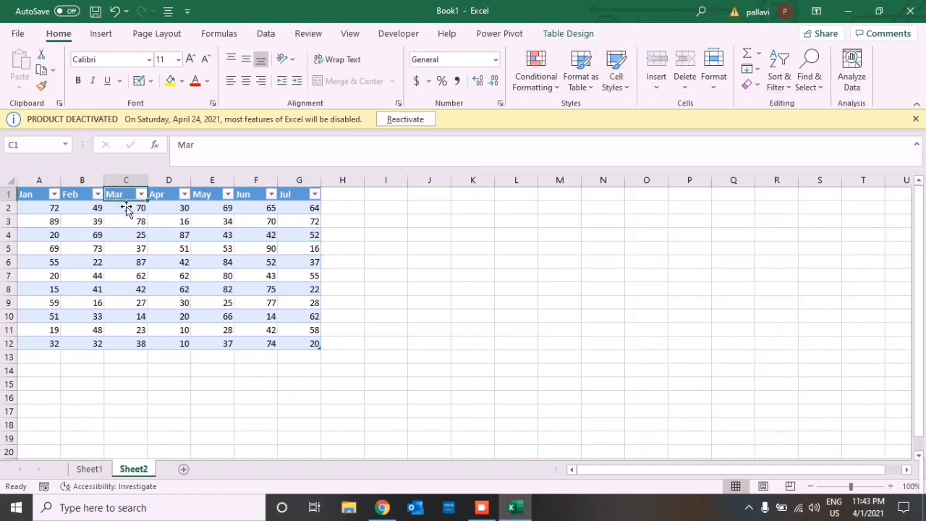
key("ctrl+Home")
key("shift+Right")
key("shift+Right")
key("shift+Right")
key("shift+Right")
key("shift+Right")
key("shift+Right")
key("shift+Right")
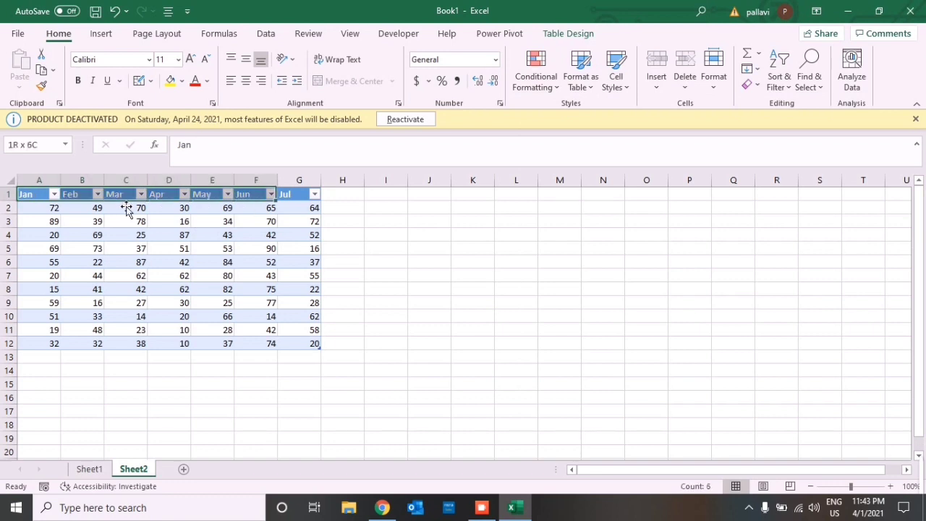
key("shift+Left")
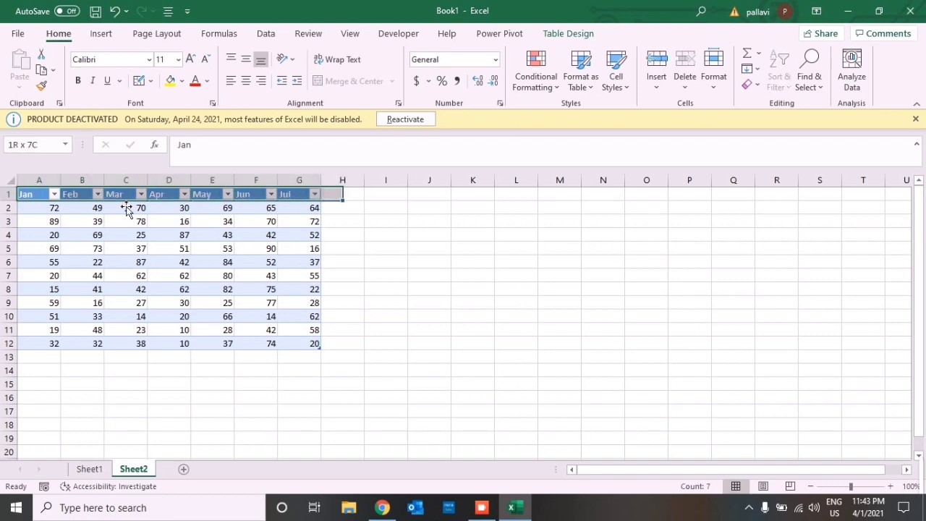
left_click(616, 73)
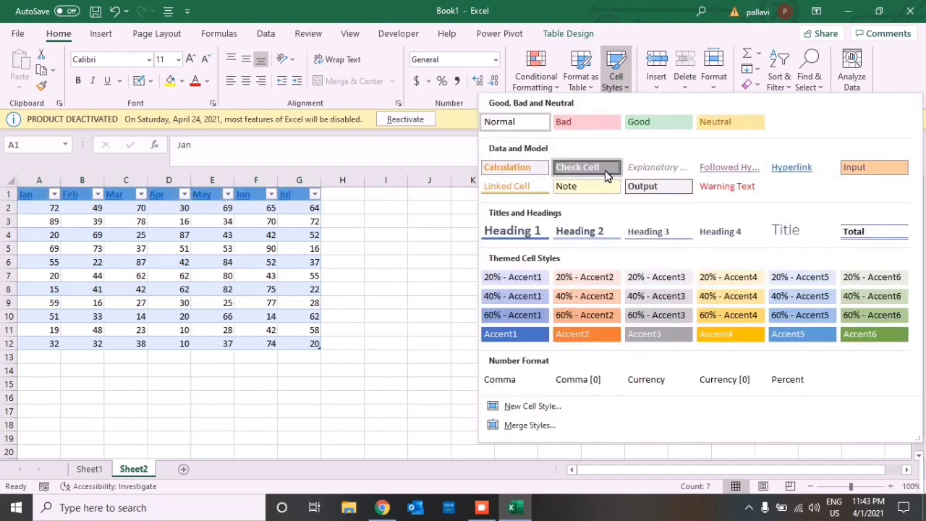
left_click(579, 170)
left_click(391, 303)
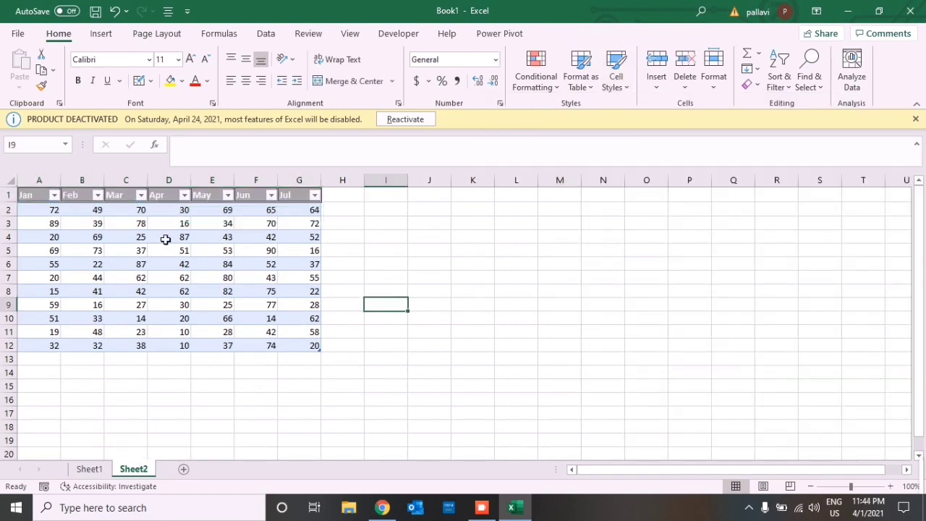
Preview the themed cell styles and apply the Heading 1 style to the empty cell J2.
left_click(271, 195)
left_click(412, 217)
left_click(428, 212)
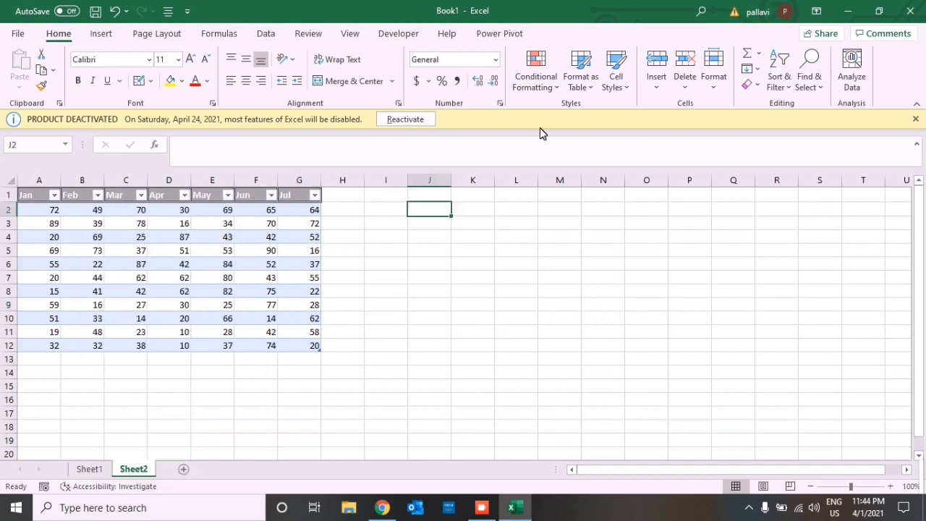
left_click(604, 85)
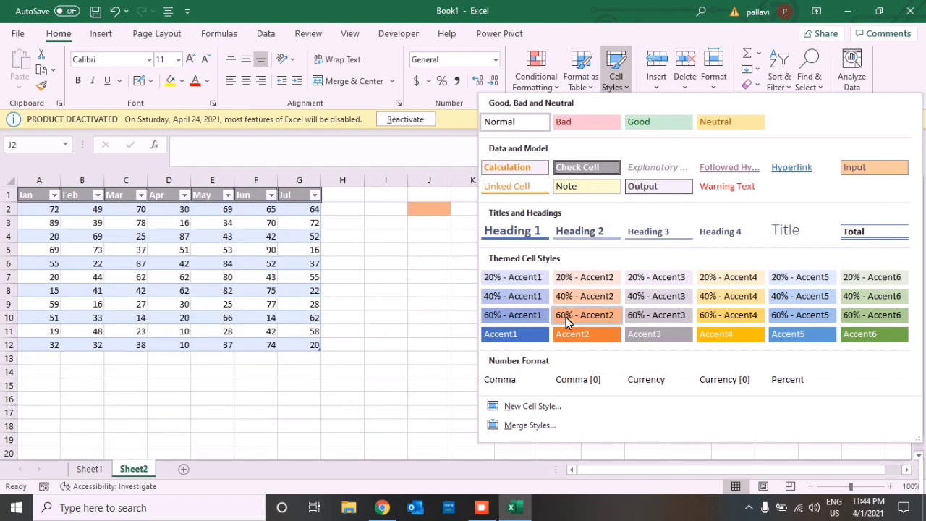
left_click(512, 231)
left_click(465, 268)
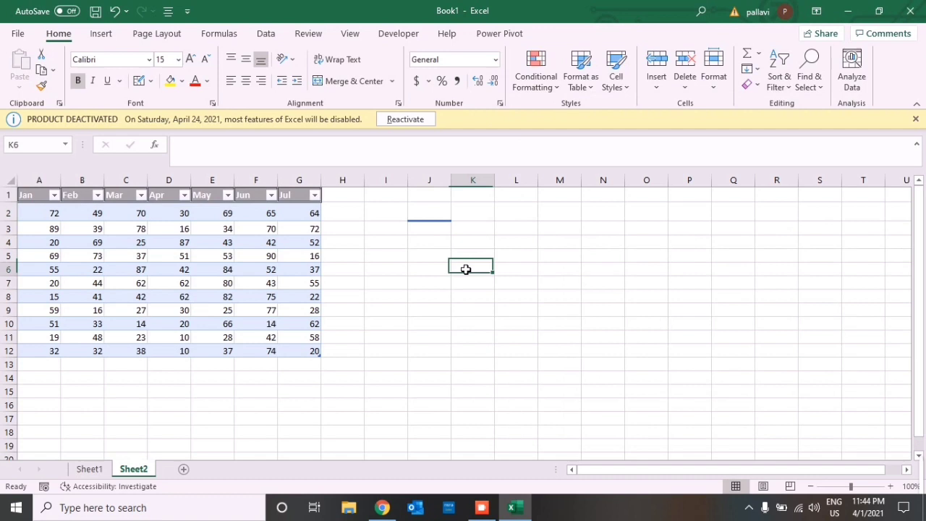
left_click(521, 257)
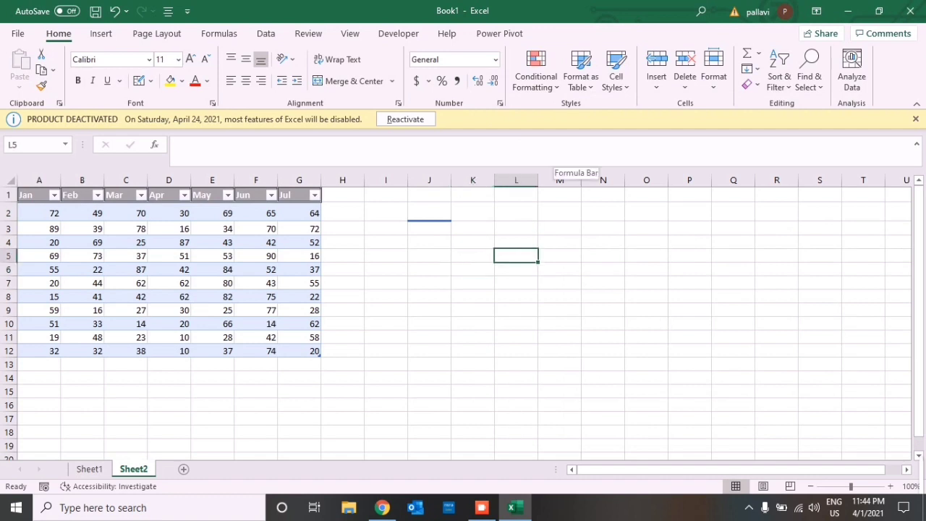
Insert a blank sheet row above row 2 and a blank sheet column before column J.
left_click(431, 220)
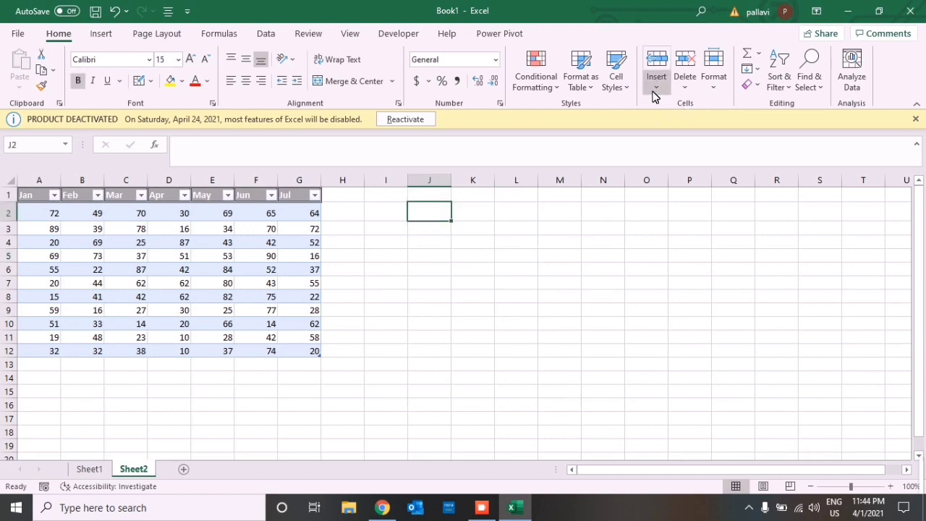
left_click(657, 92)
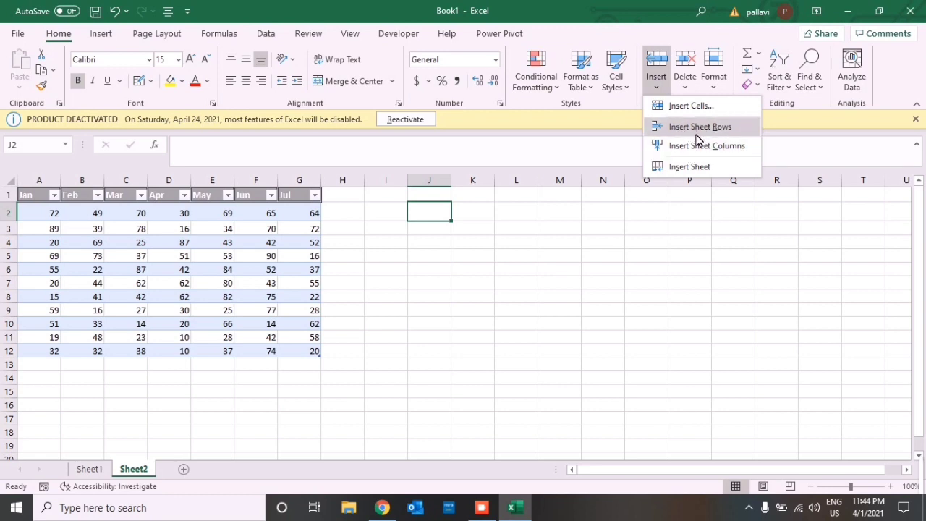
left_click(698, 127)
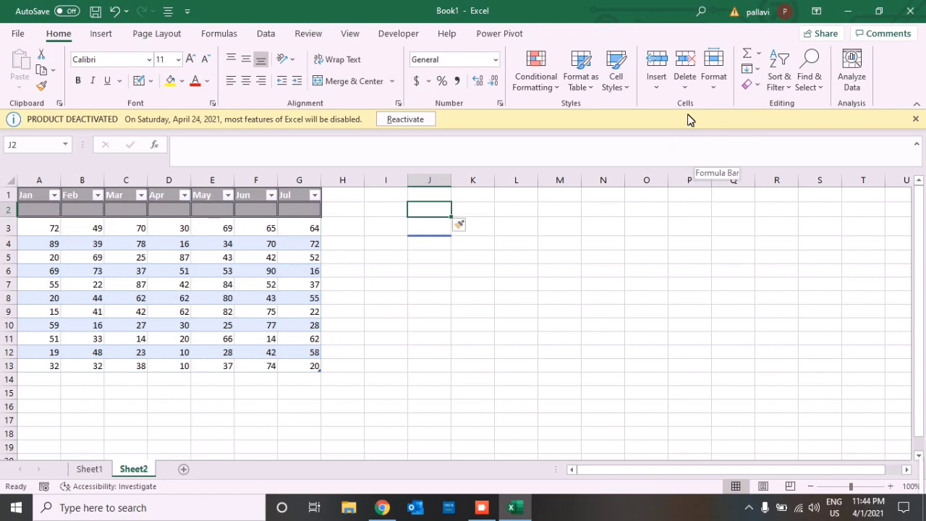
left_click(659, 86)
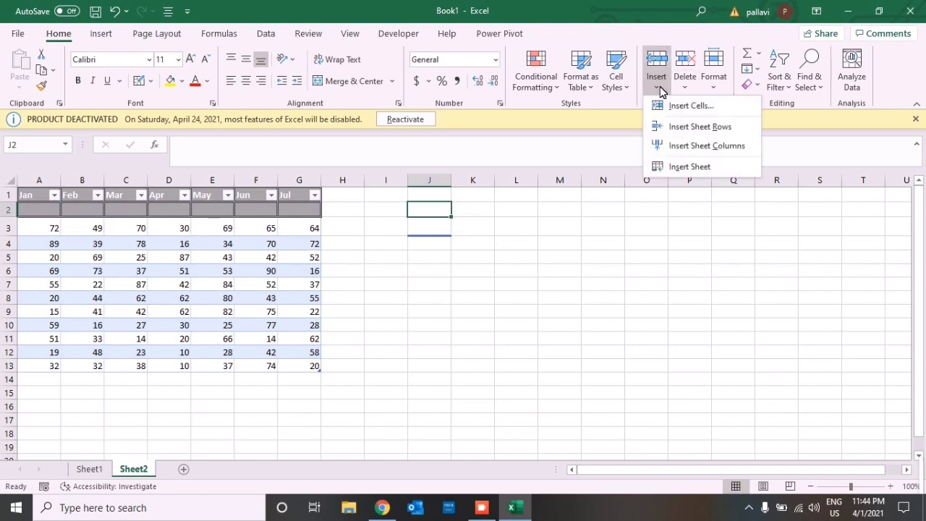
left_click(693, 147)
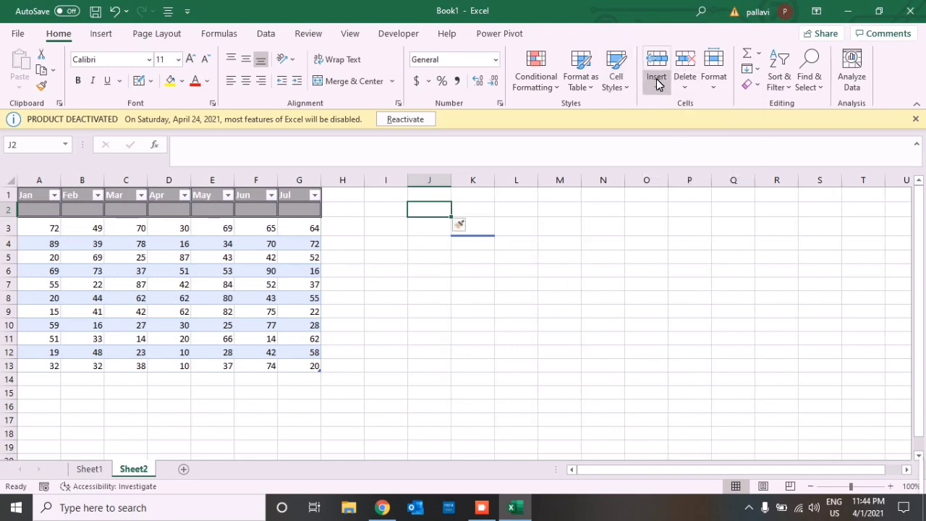
left_click(658, 82)
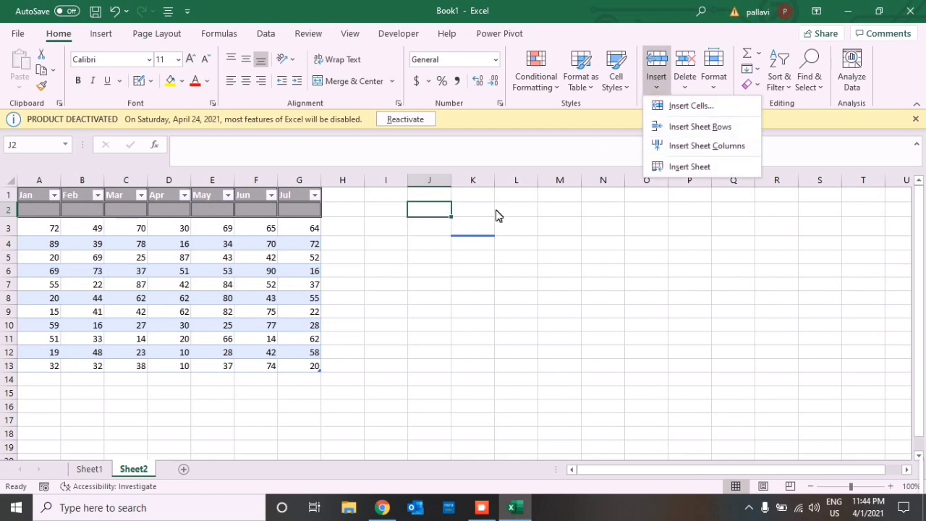
Enter the sample text gdgd in cell J2 and fd in cell J3.
left_click(427, 210)
type("gdgd")
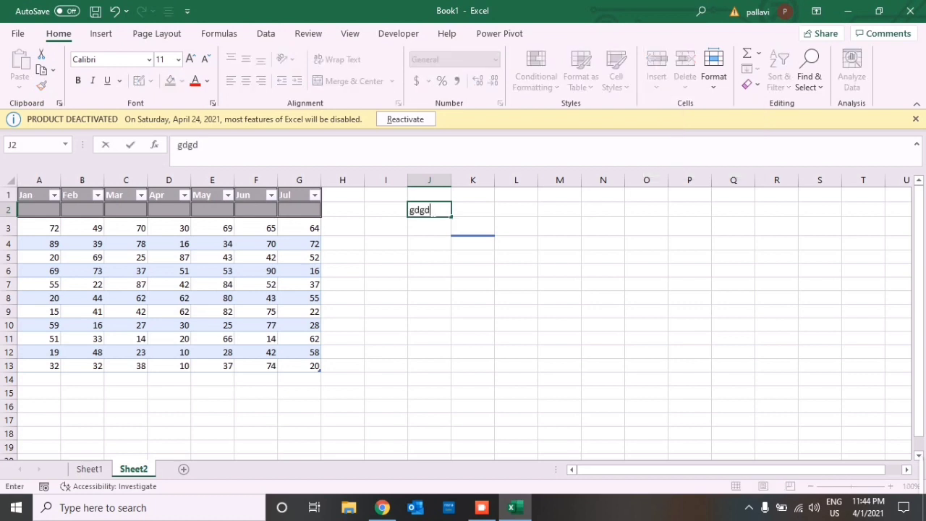
key("Return")
type("fd")
key("Return")
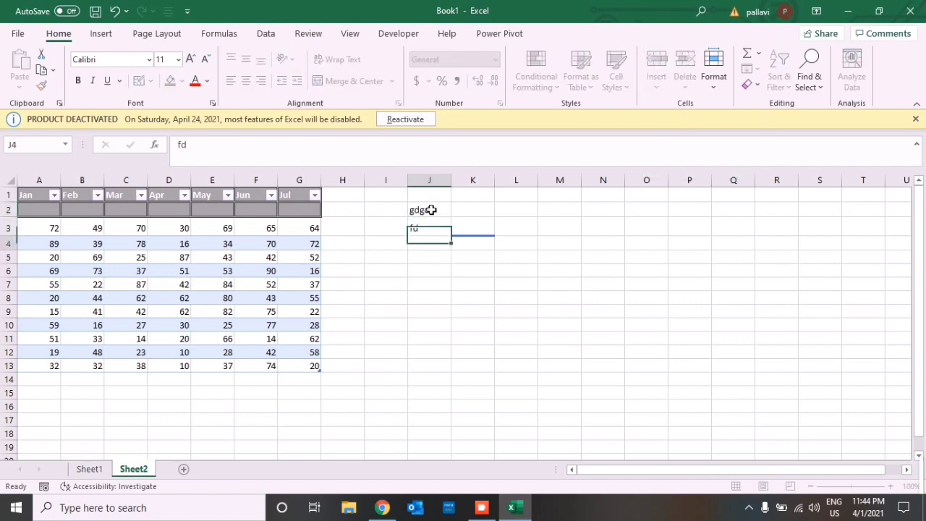
Insert a blank sheet row between the gdgd and fd entries in column J.
left_click(428, 228)
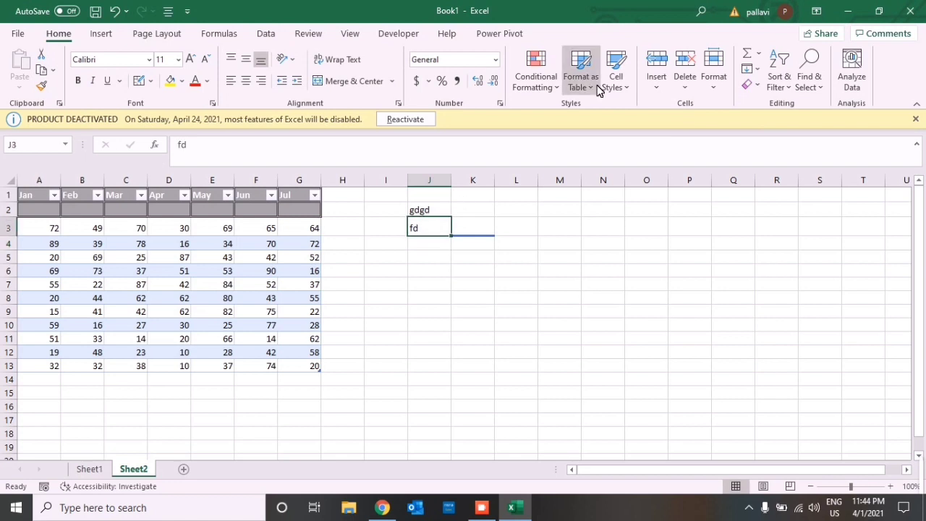
left_click(673, 80)
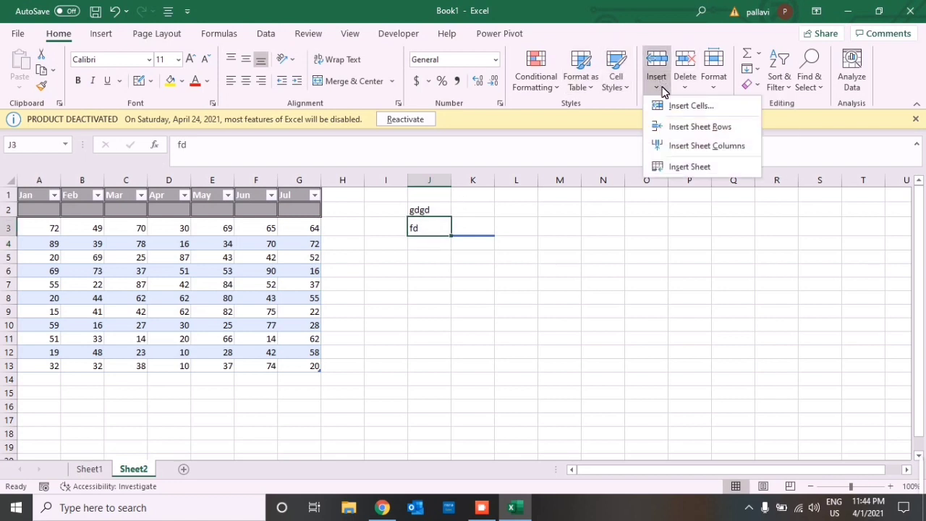
left_click(677, 121)
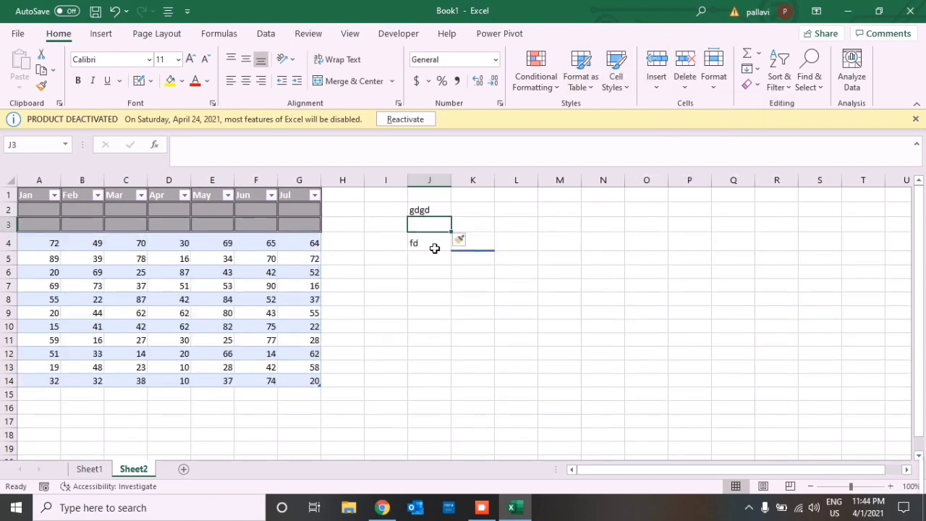
Enter fdfd, fs and fs in K2:K4 and gff in the empty cell J3.
left_click(470, 224)
left_click(468, 216)
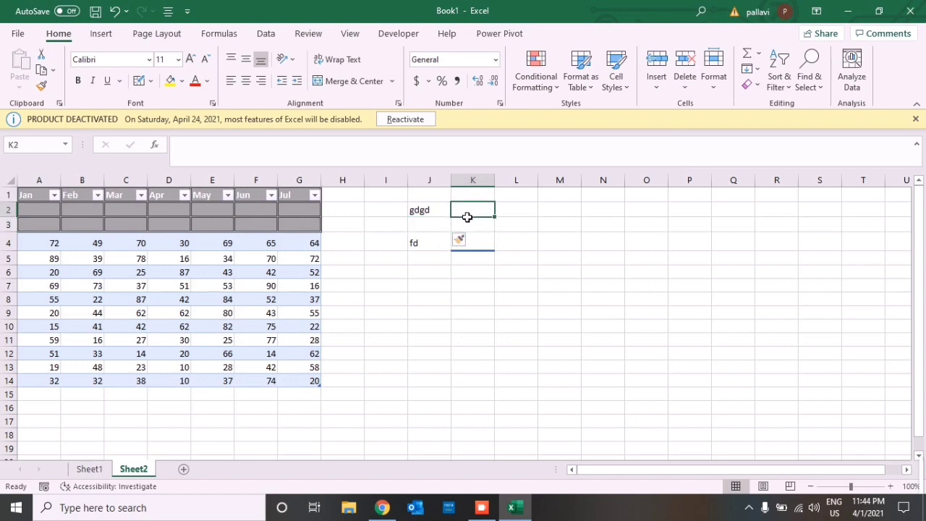
type("fdfd")
key("Return")
type("fs")
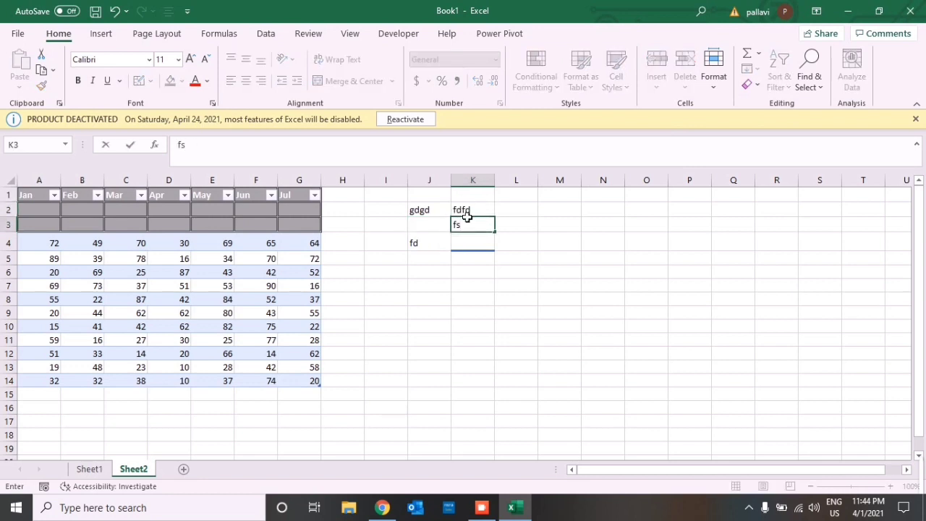
key("Return")
type("fs")
key("Return")
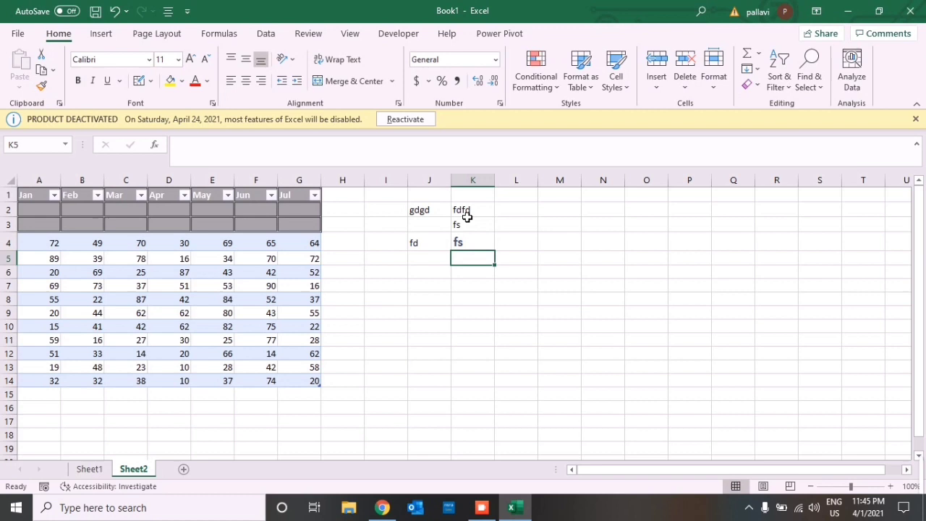
left_click(424, 227)
type("gff")
key("Return")
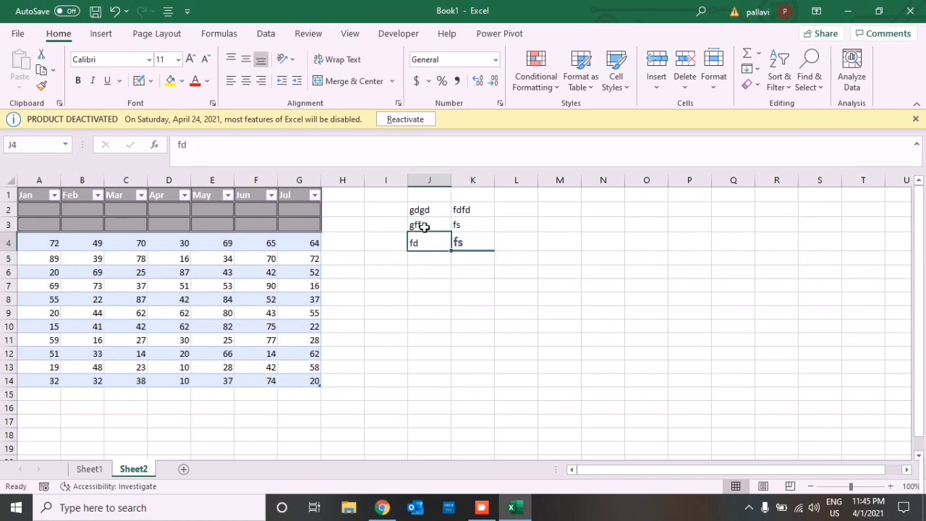
Insert a blank sheet column before the sample text starting in column J.
left_click(434, 228)
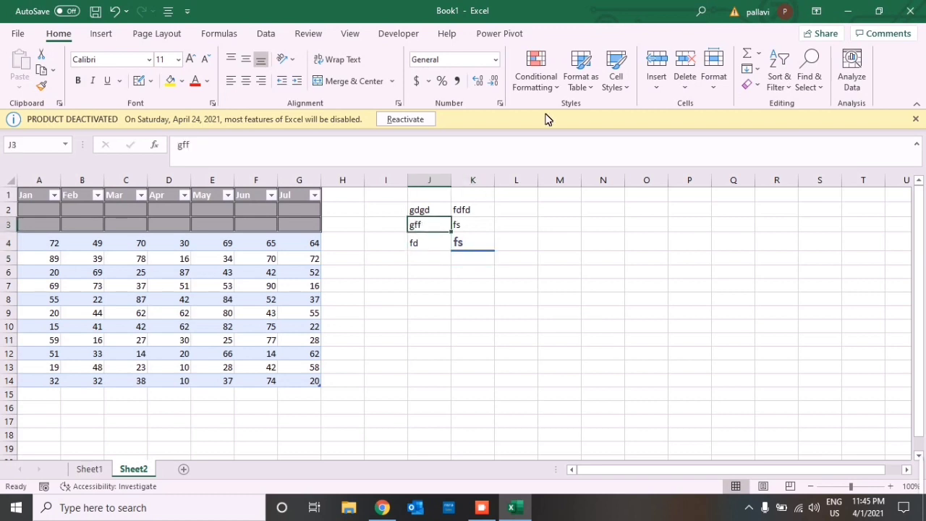
left_click(655, 81)
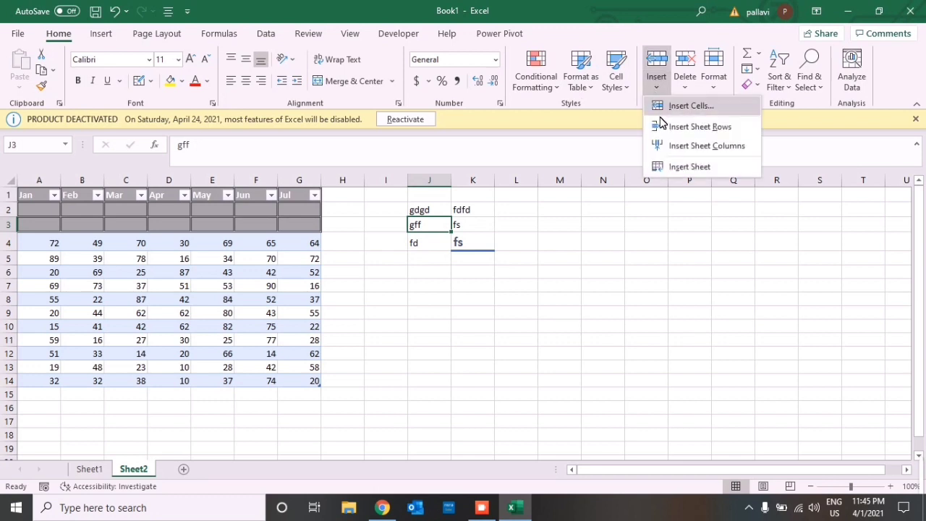
left_click(696, 148)
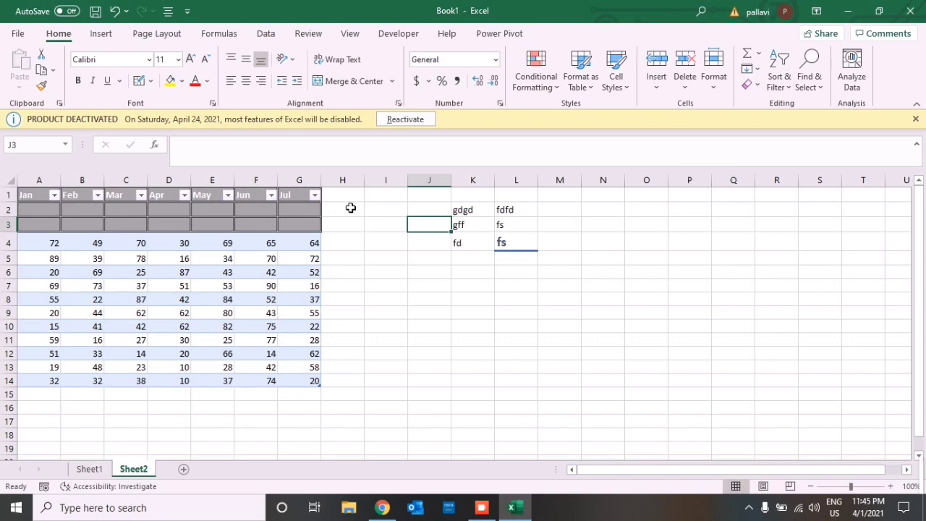
Insert a new worksheet before Sheet2 and return to Sheet2.
left_click(492, 228)
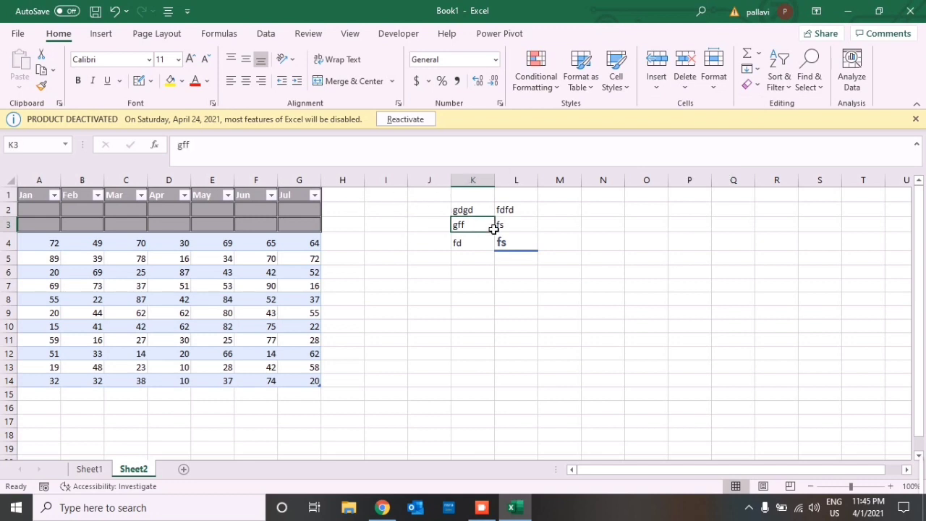
left_click(659, 91)
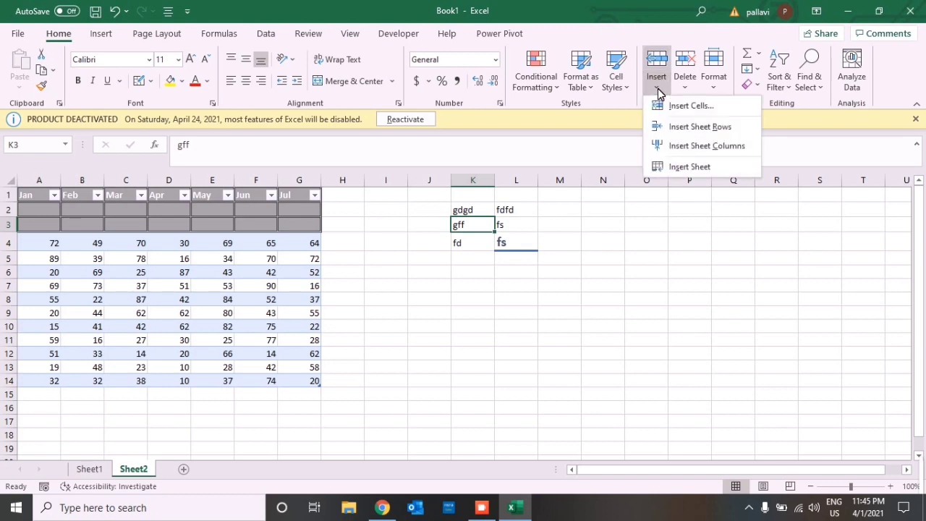
left_click(689, 168)
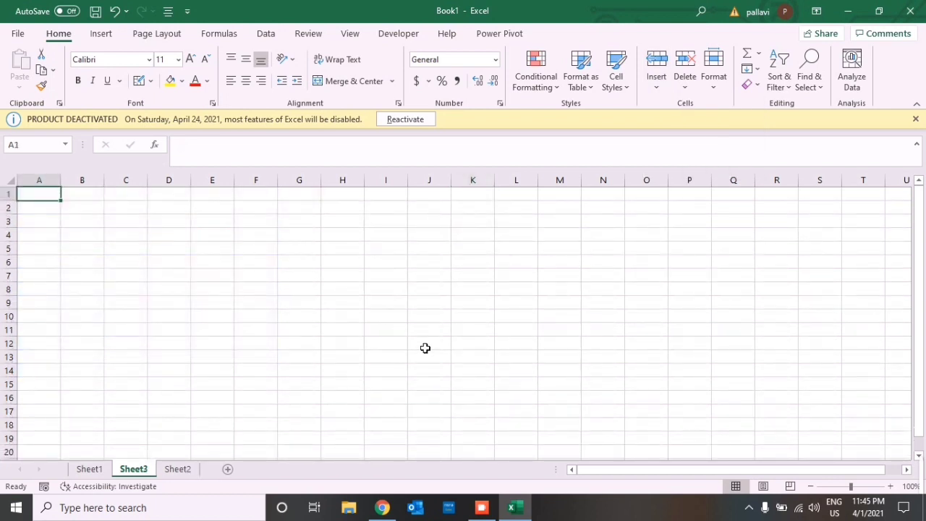
left_click(178, 469)
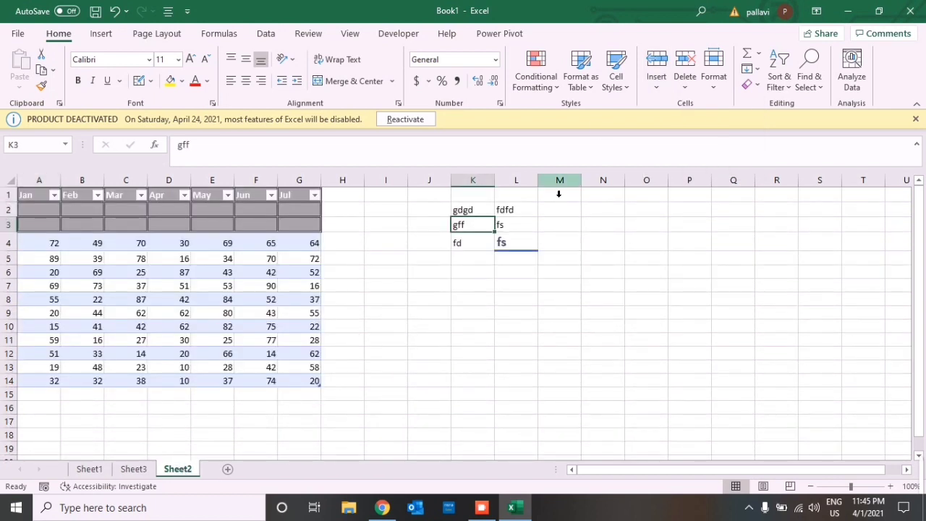
Delete the sheet row of the gff entry in cell K3.
left_click(684, 85)
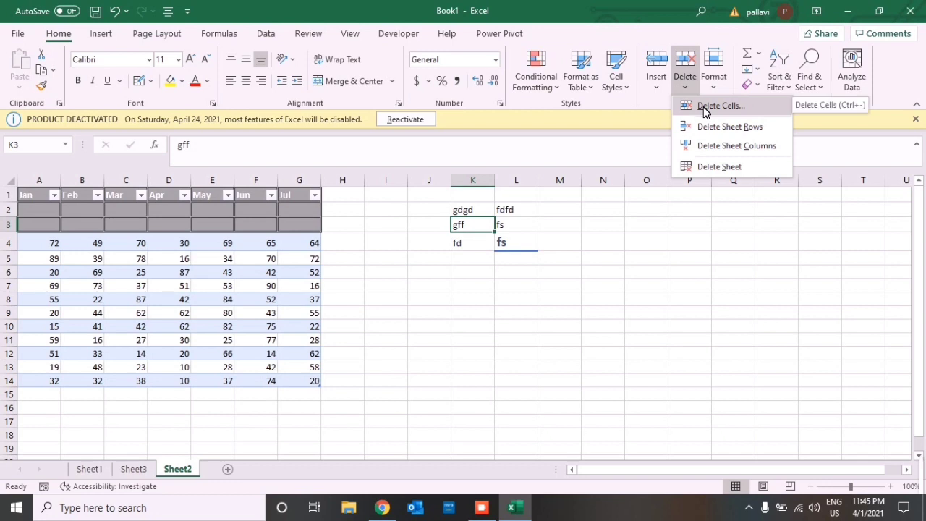
left_click(703, 126)
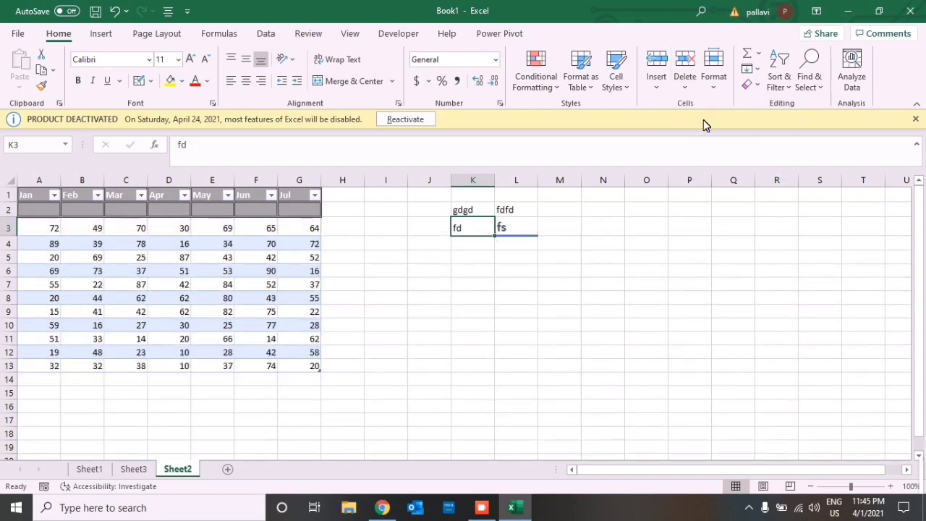
left_click(559, 256)
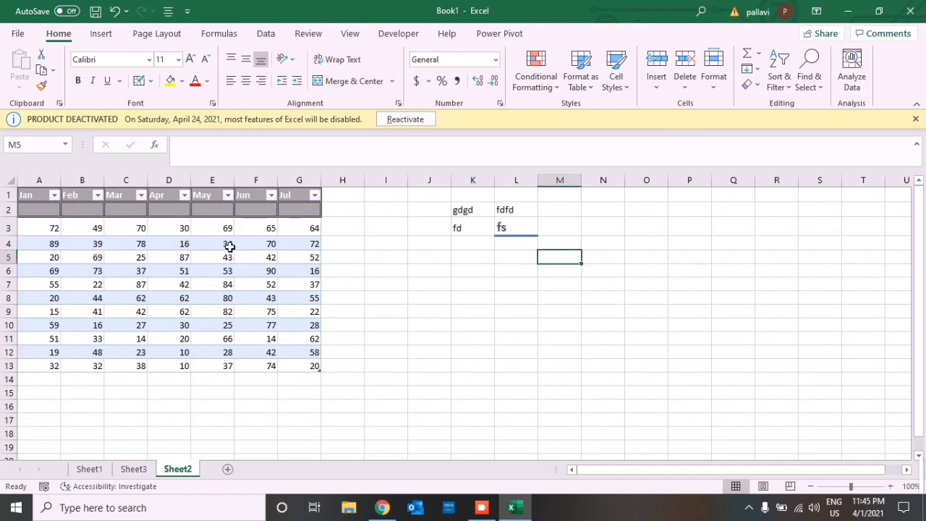
View the row height setting for the row of cell L2 and dismiss it unchanged.
left_click(514, 215)
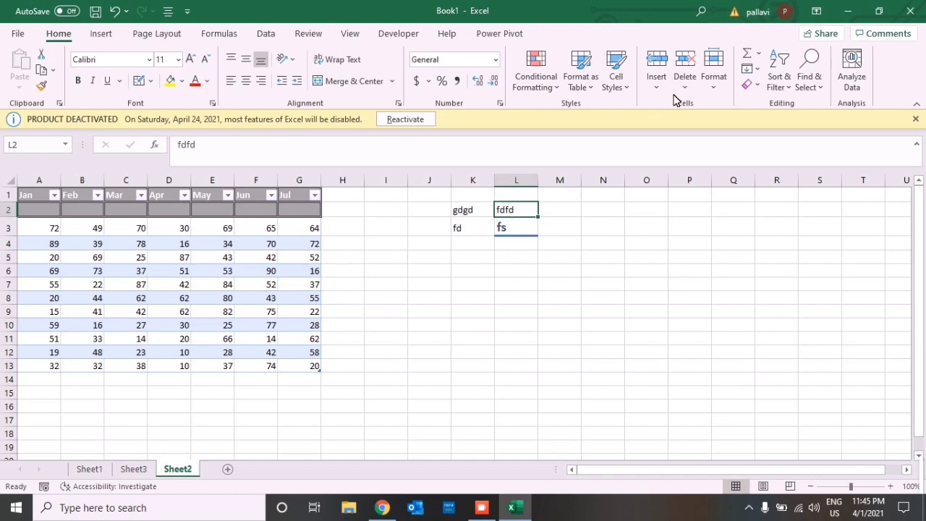
left_click(681, 87)
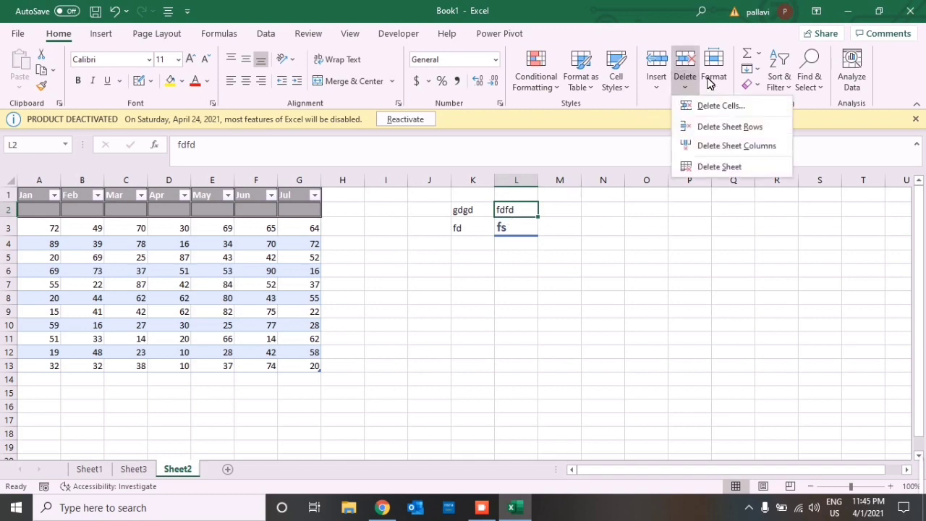
left_click(708, 82)
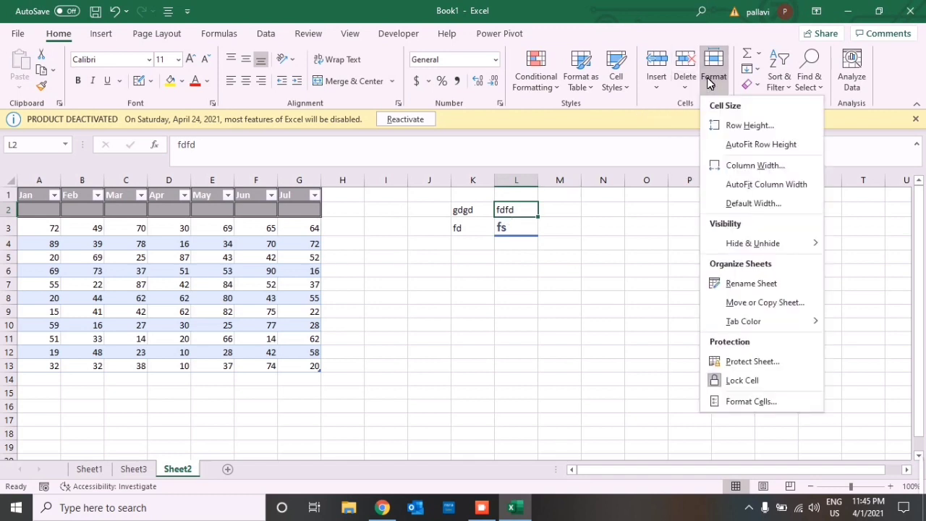
left_click(746, 125)
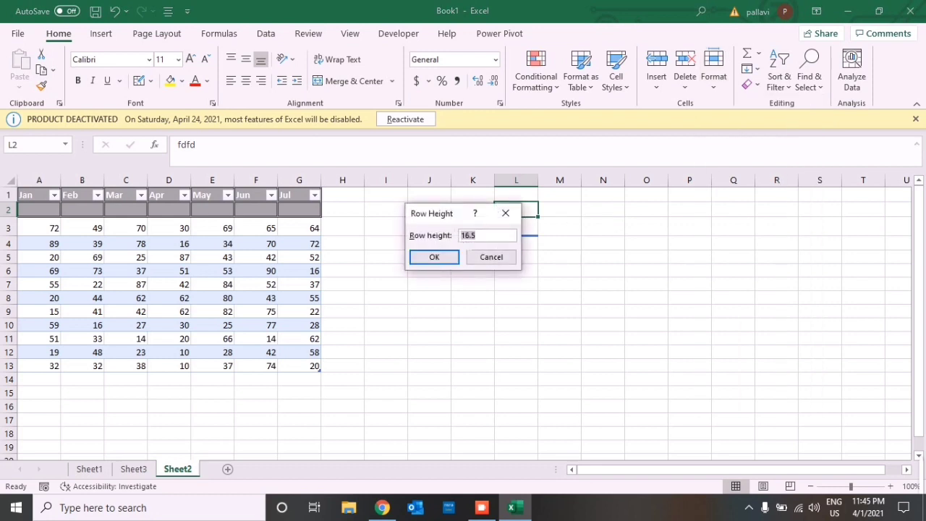
left_click(502, 215)
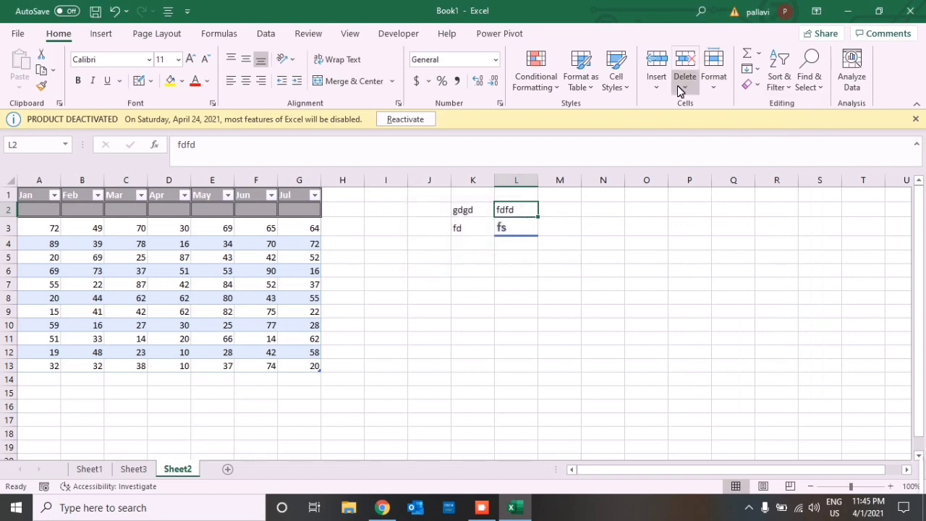
Rename the worksheet Sheet2 as April.
left_click(713, 85)
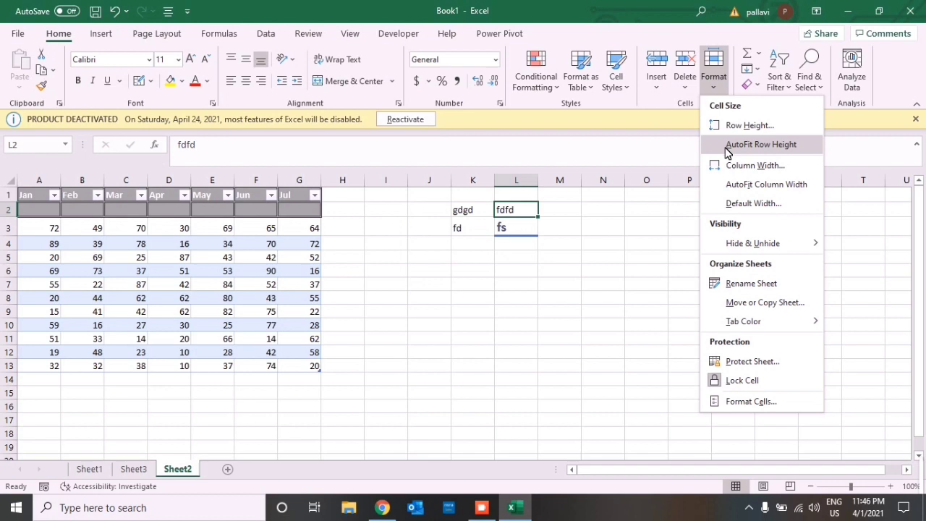
mouse_move(721, 246)
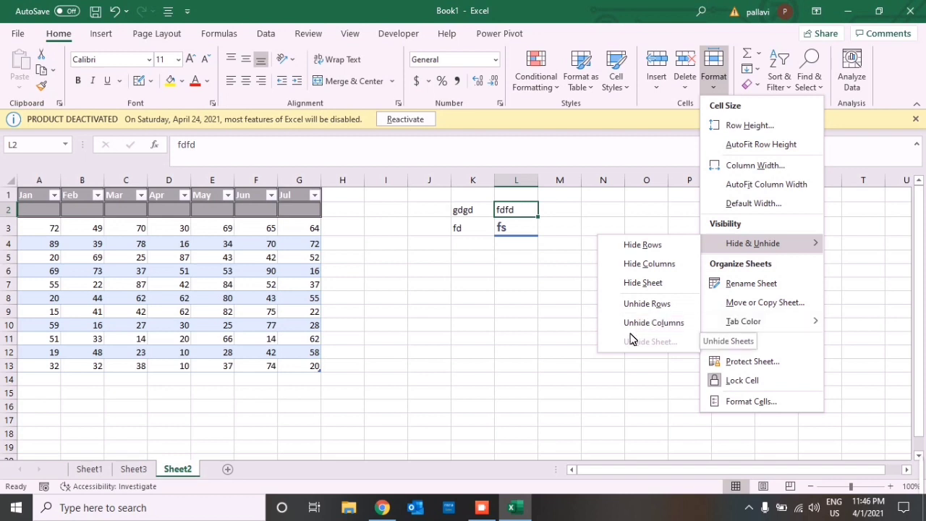
left_click(740, 286)
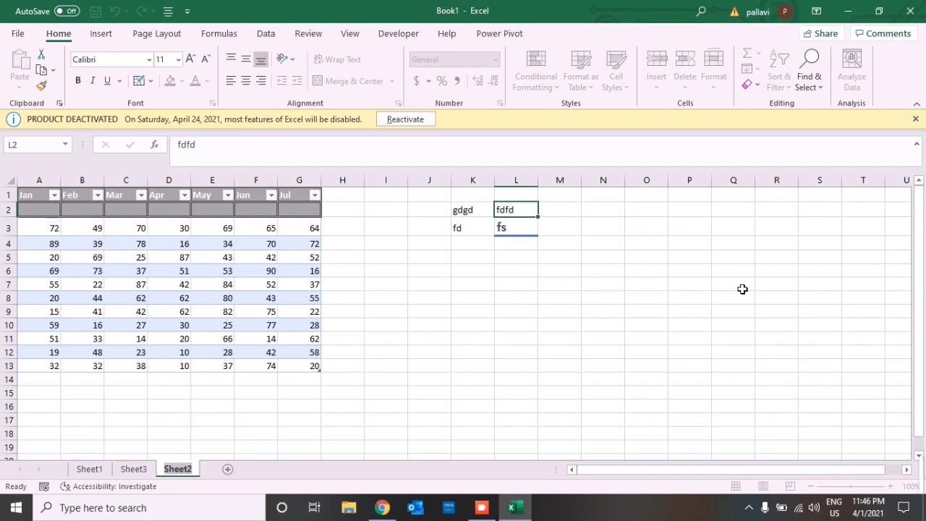
type("April")
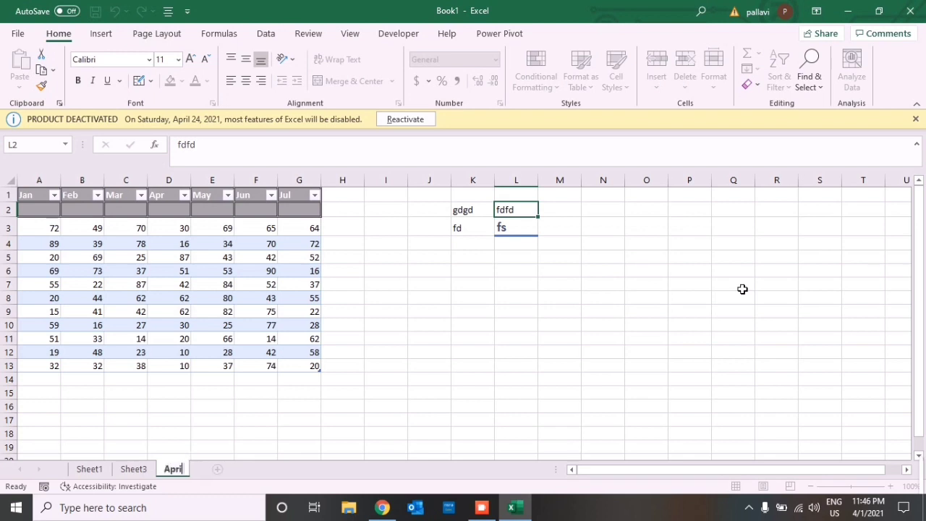
key("Return")
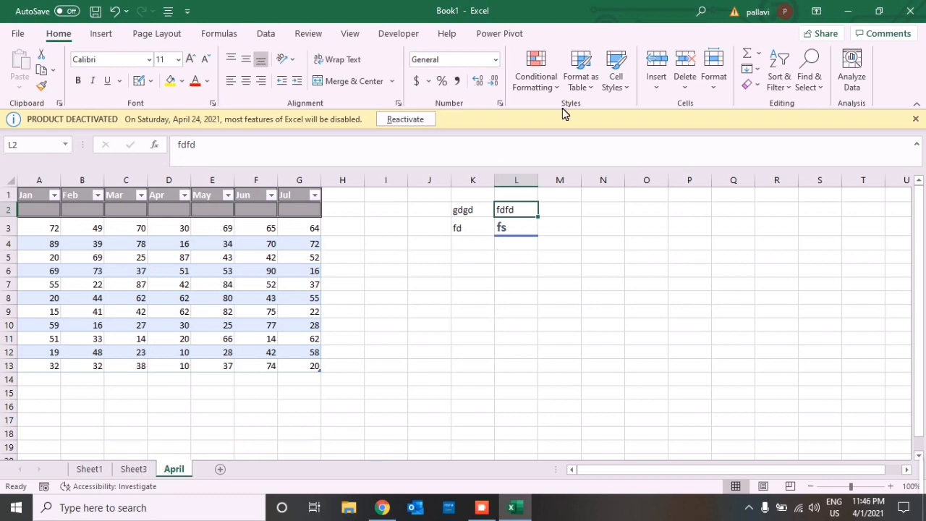
Move the April sheet out of Book1 into a new workbook.
left_click(714, 78)
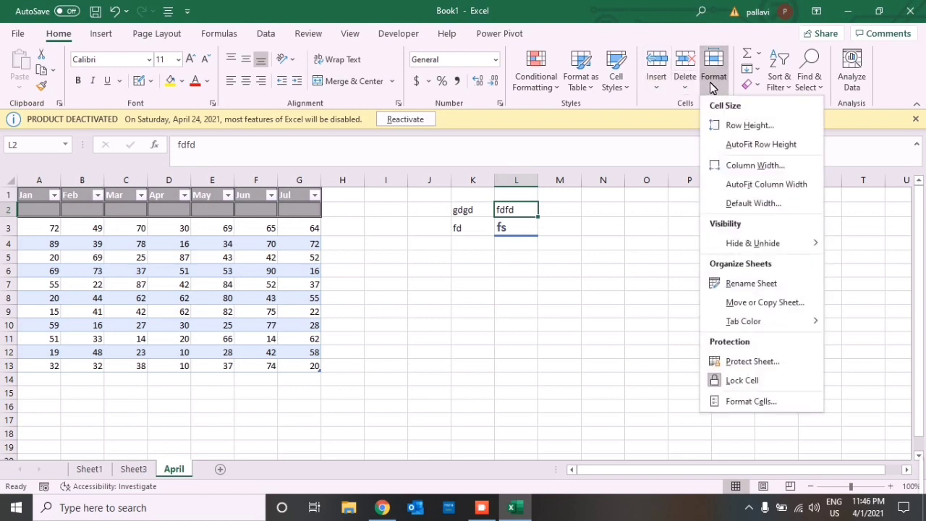
left_click(724, 310)
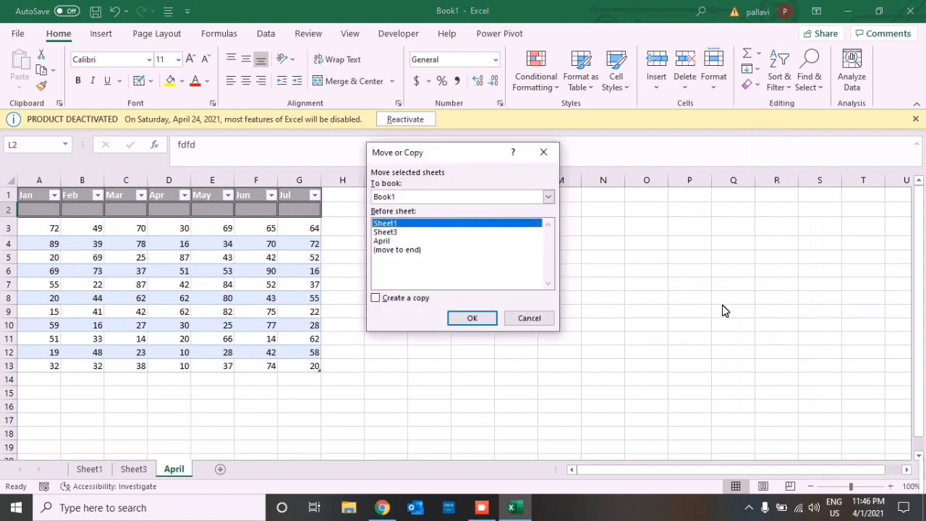
left_click(423, 195)
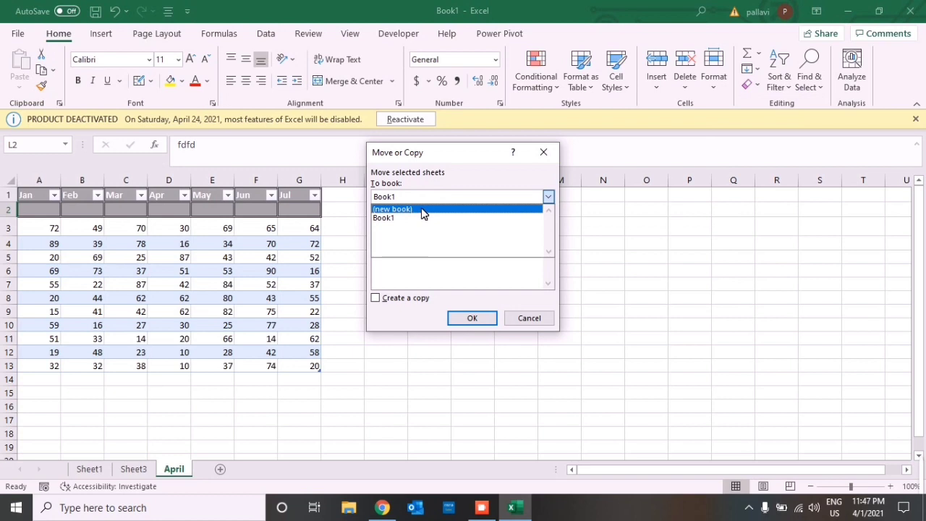
left_click(423, 209)
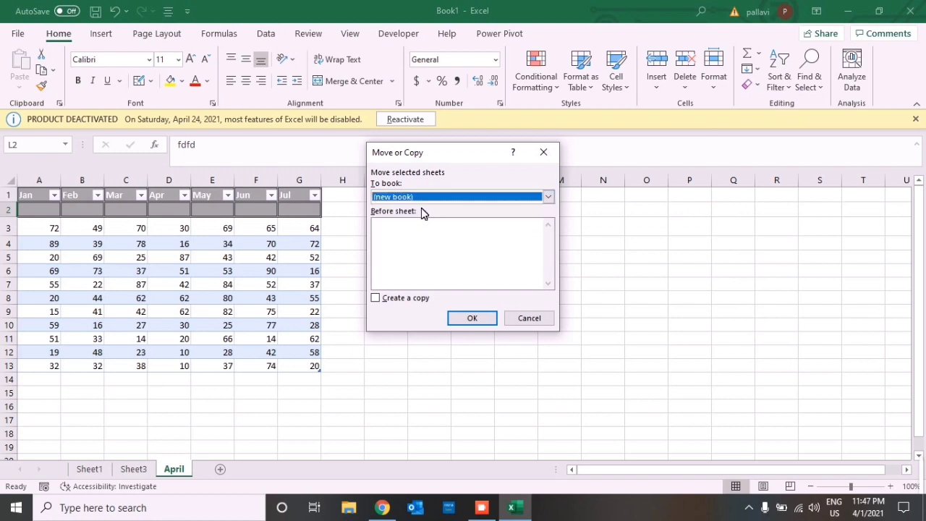
left_click(463, 319)
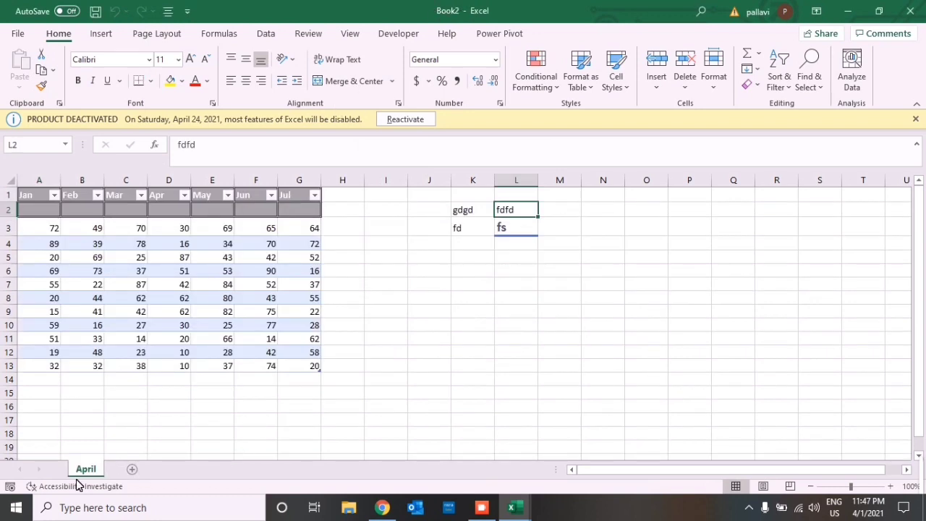
left_click(158, 438)
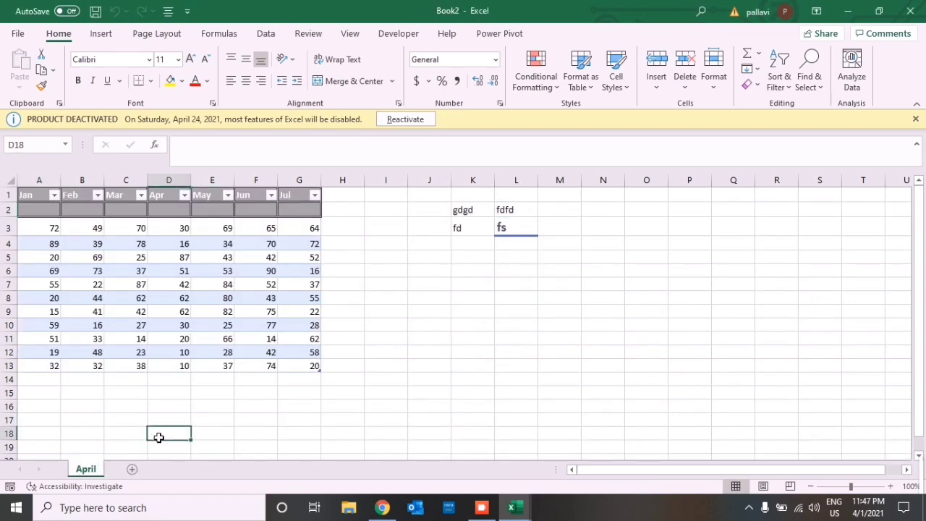
left_click(277, 300)
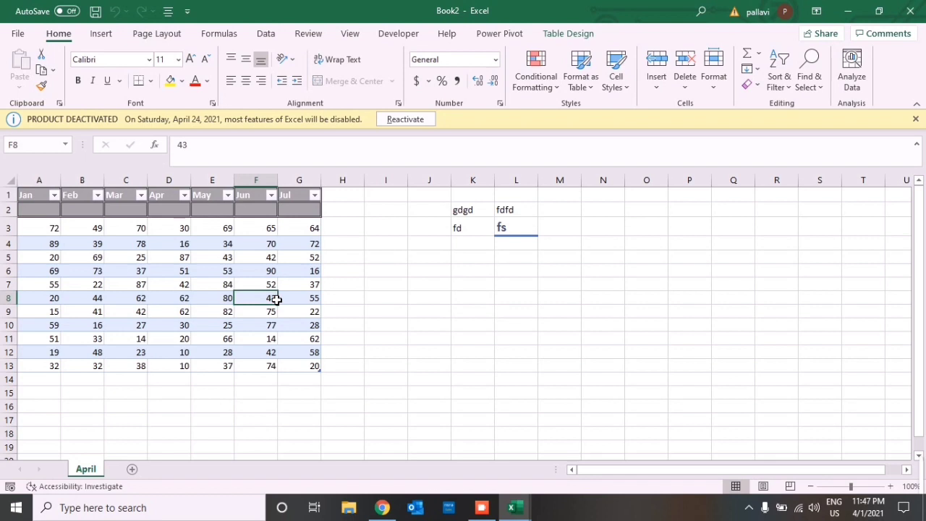
right_click(89, 469)
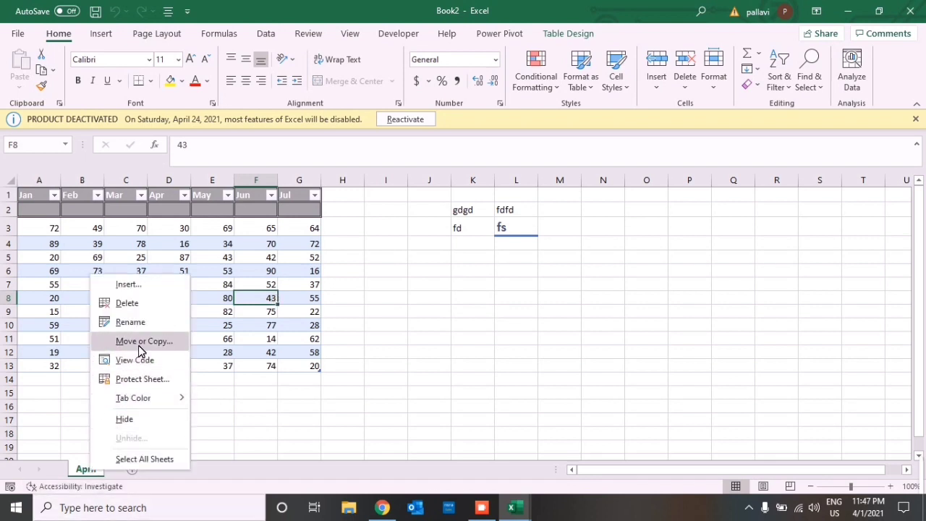
left_click(404, 438)
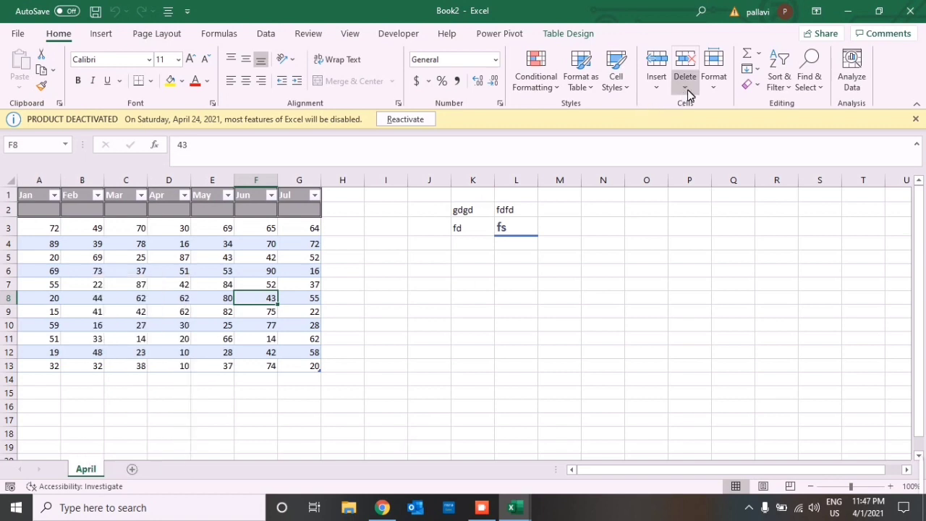
Colour the April sheet's tab light orange, add a blank worksheet after it and return to April.
left_click(714, 78)
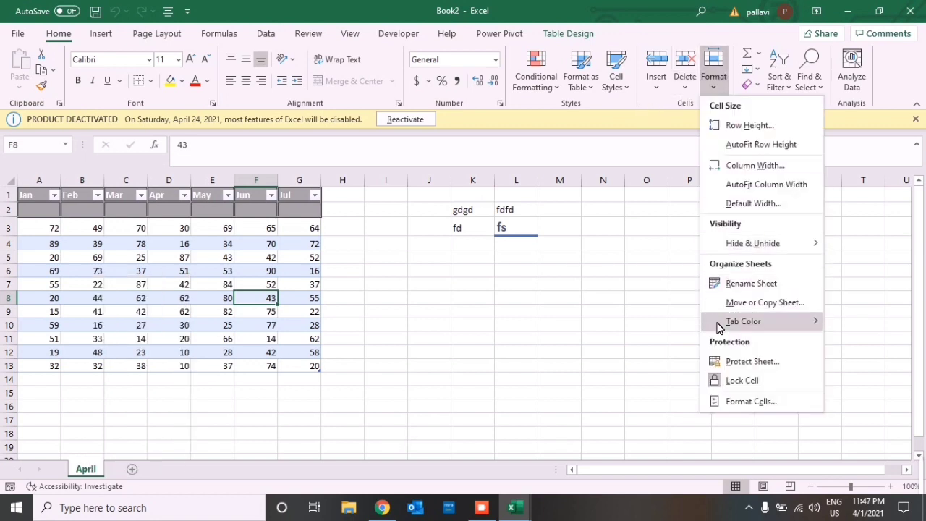
mouse_move(720, 327)
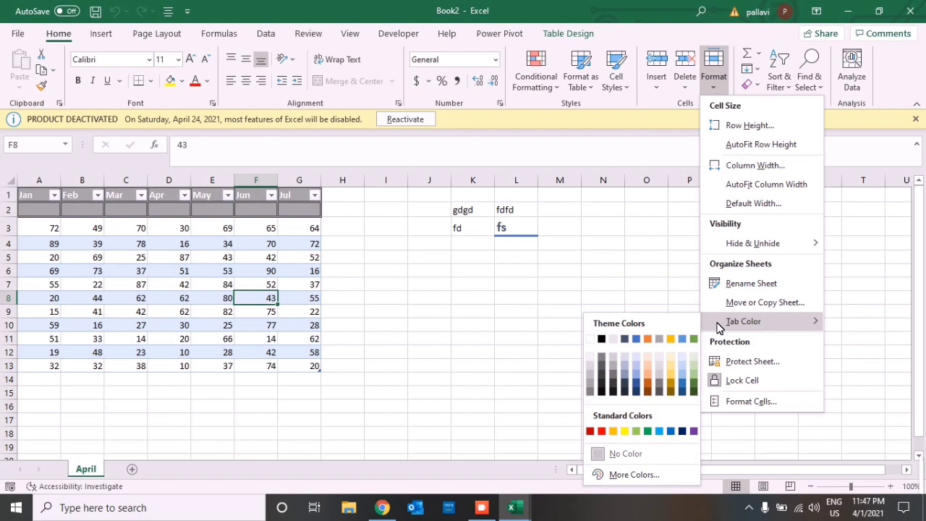
left_click(647, 364)
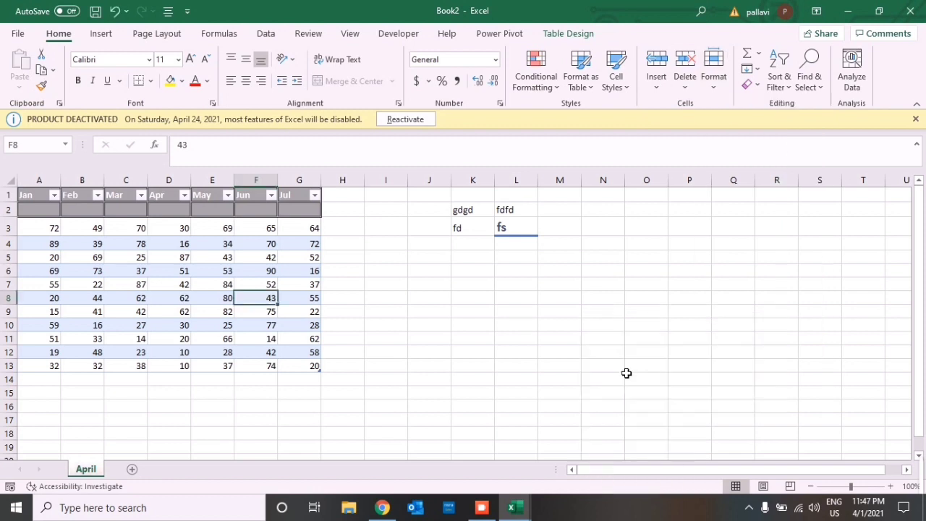
left_click(330, 421)
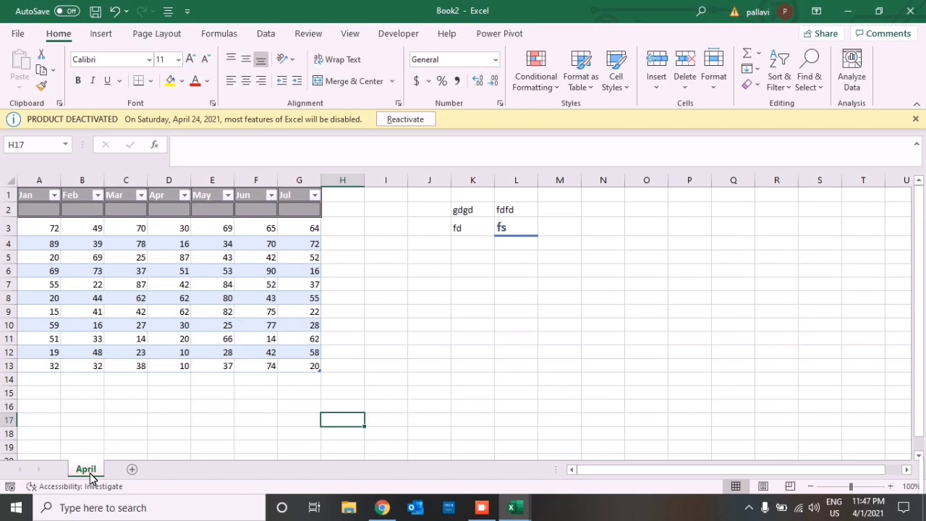
left_click(131, 470)
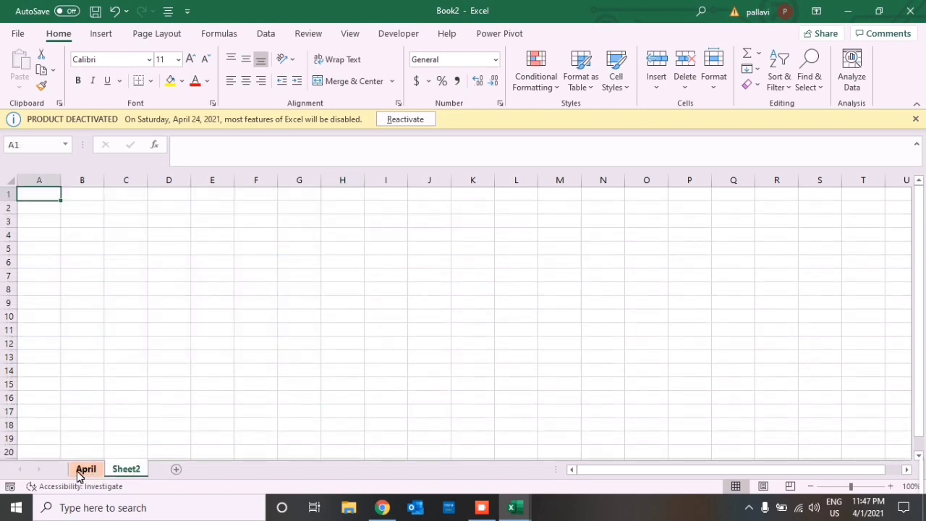
left_click(83, 469)
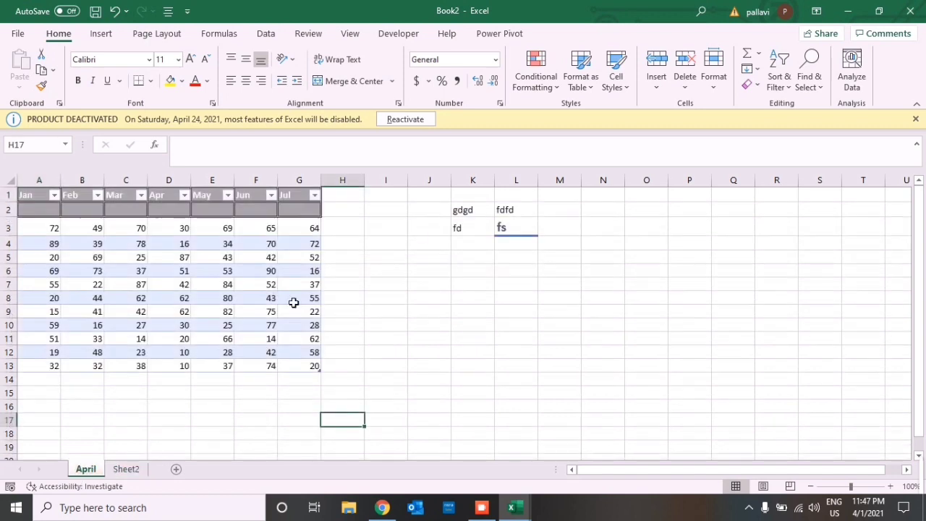
Review the Format Cells alignment options for cell H17 and close them without changes.
left_click(713, 76)
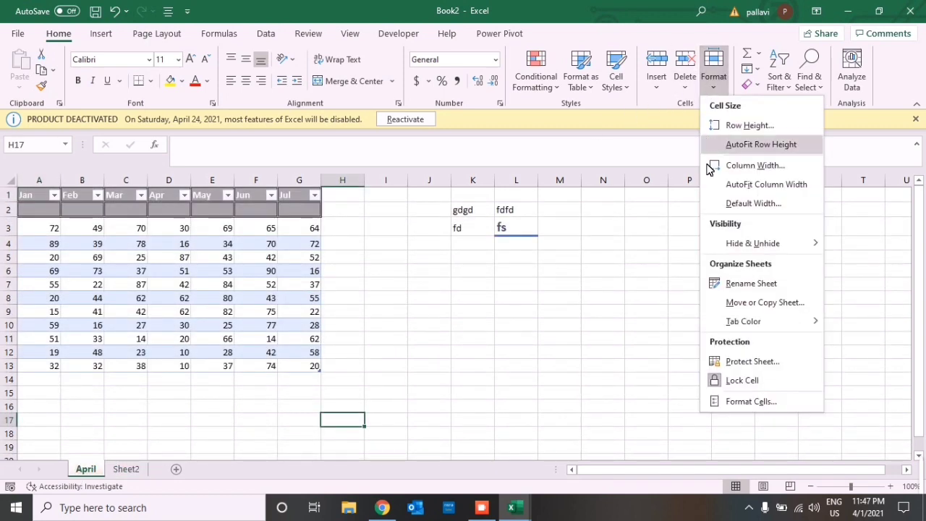
mouse_move(724, 320)
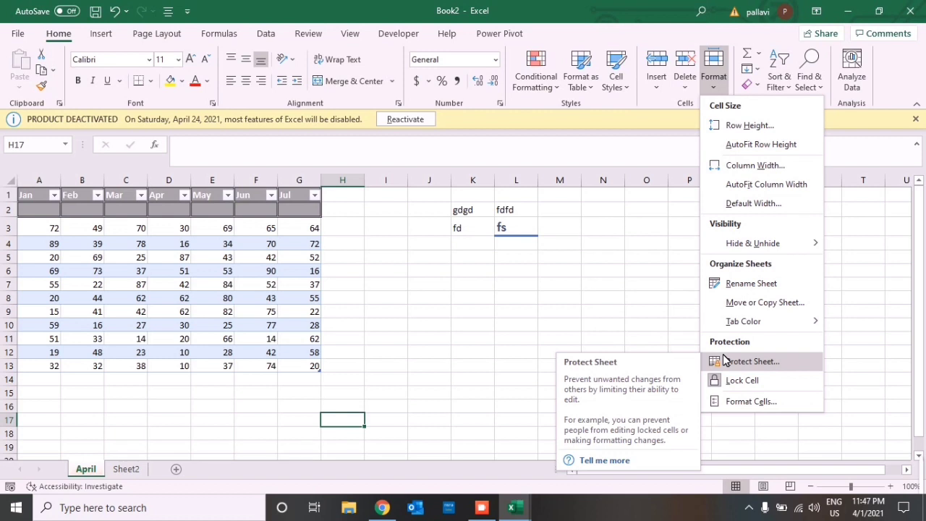
left_click(731, 402)
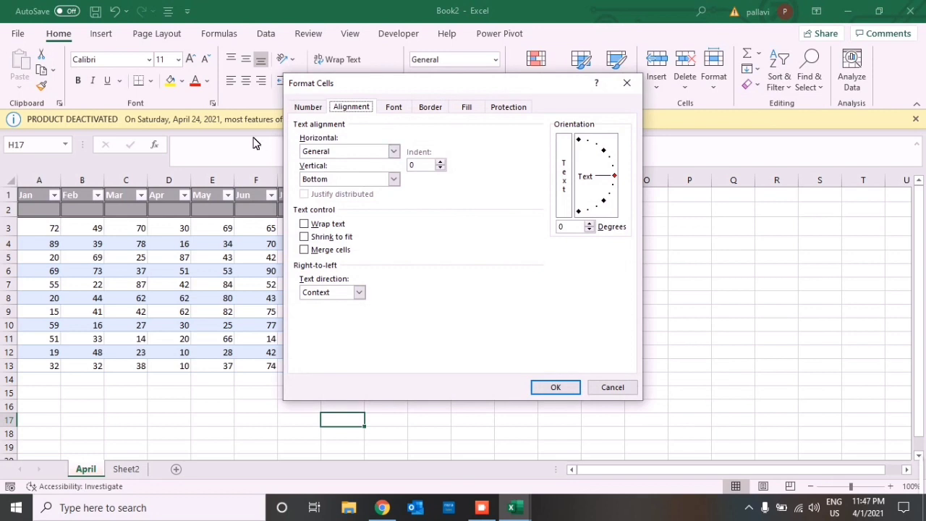
left_click(627, 83)
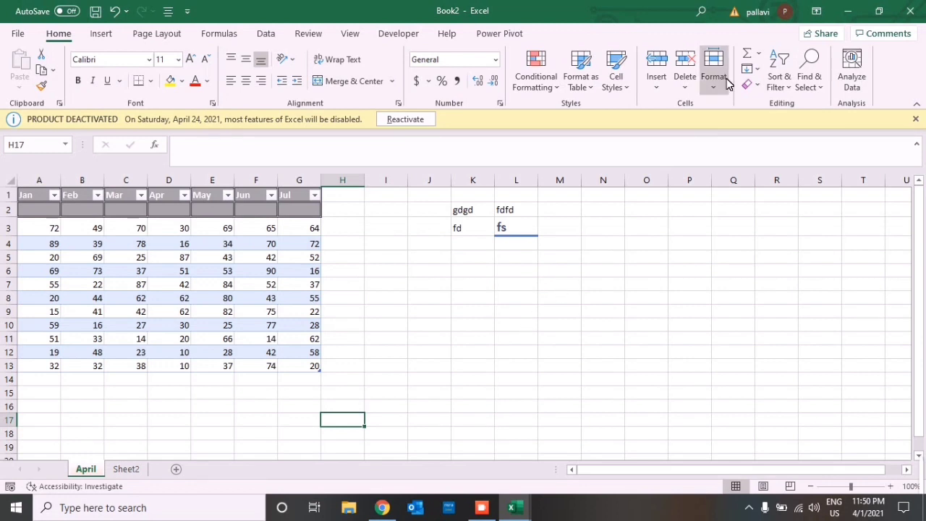
Browse the most recently used functions in Insert Function for cell H17 and close it without inserting one.
left_click(758, 55)
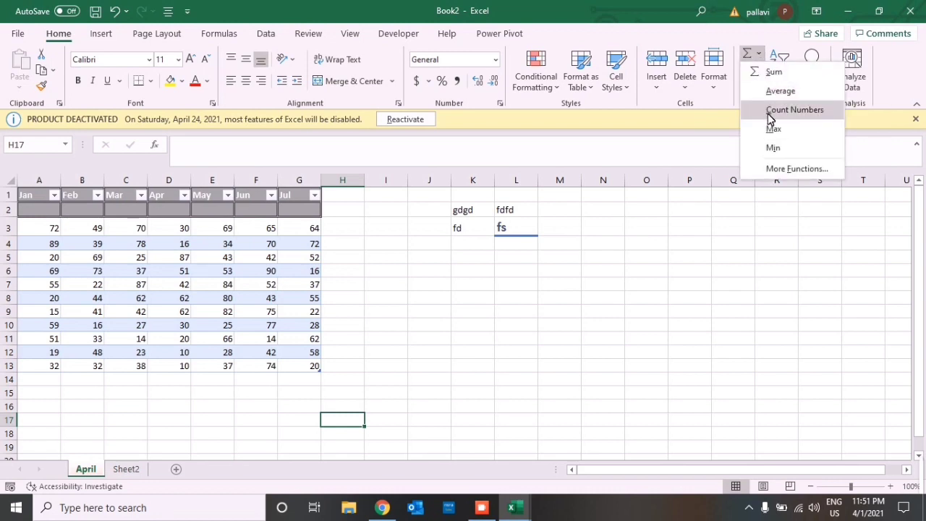
left_click(773, 172)
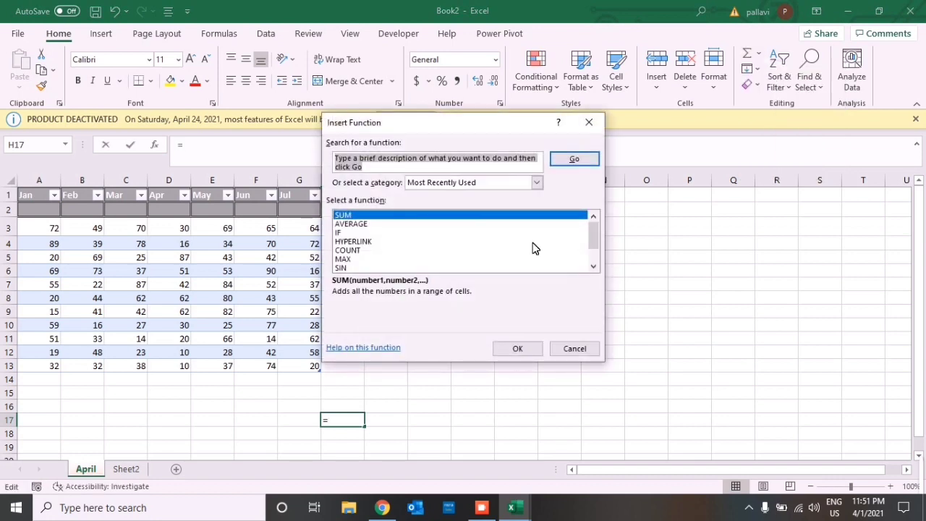
scroll(477, 257, "down", 1)
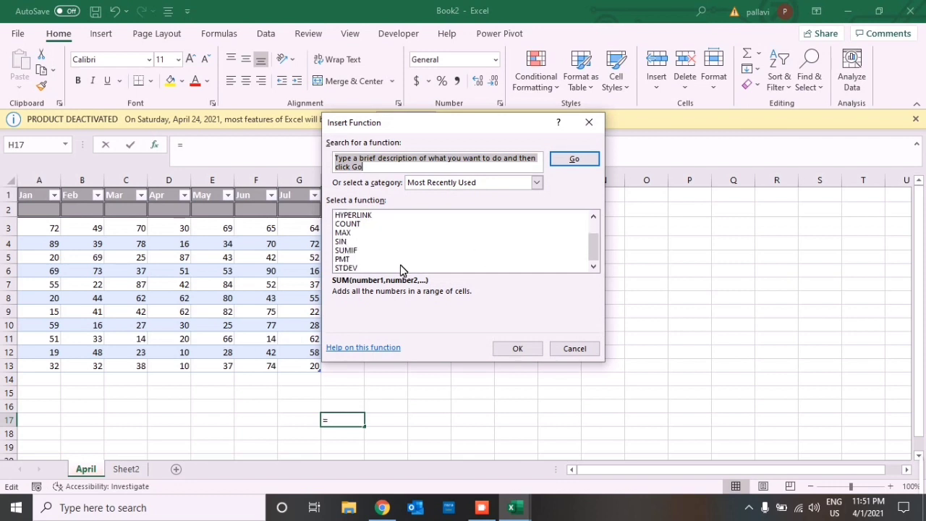
scroll(400, 265, "up", 1)
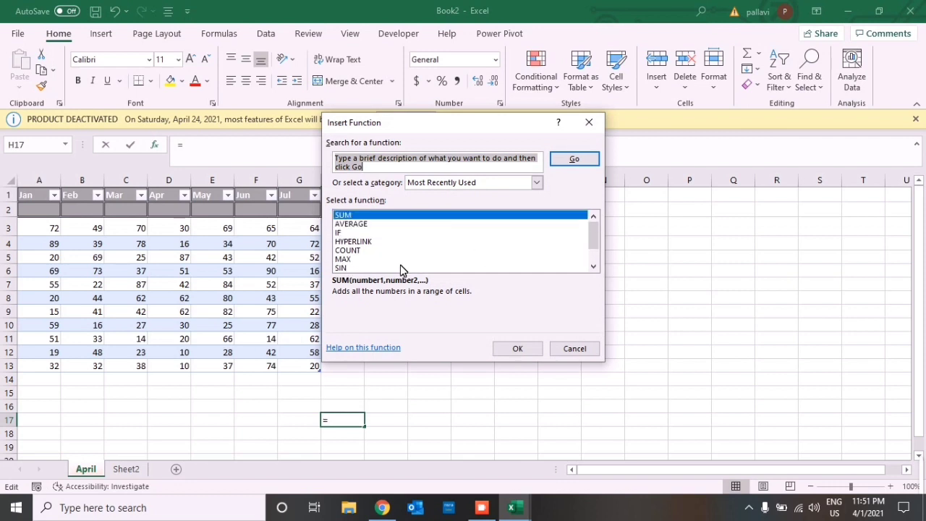
left_click(588, 122)
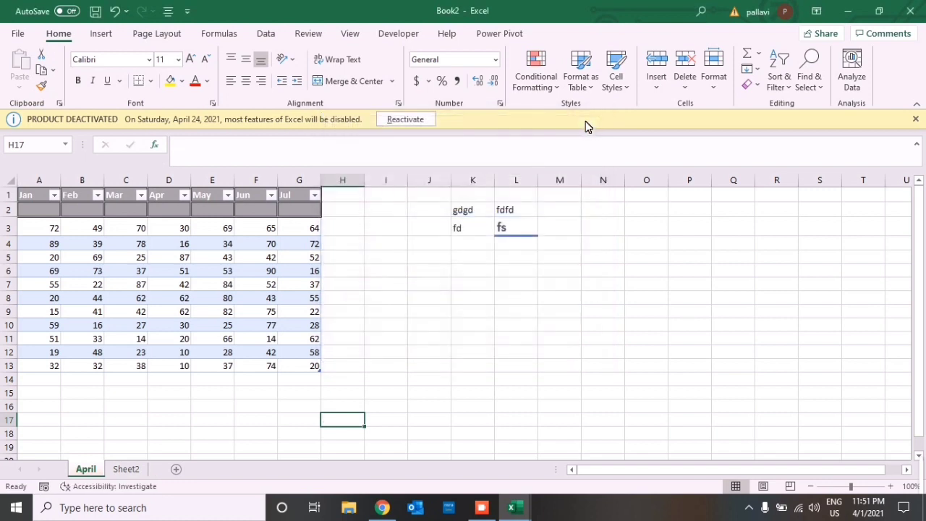
Enter 3 in cell O6 of the April sheet.
left_click(758, 69)
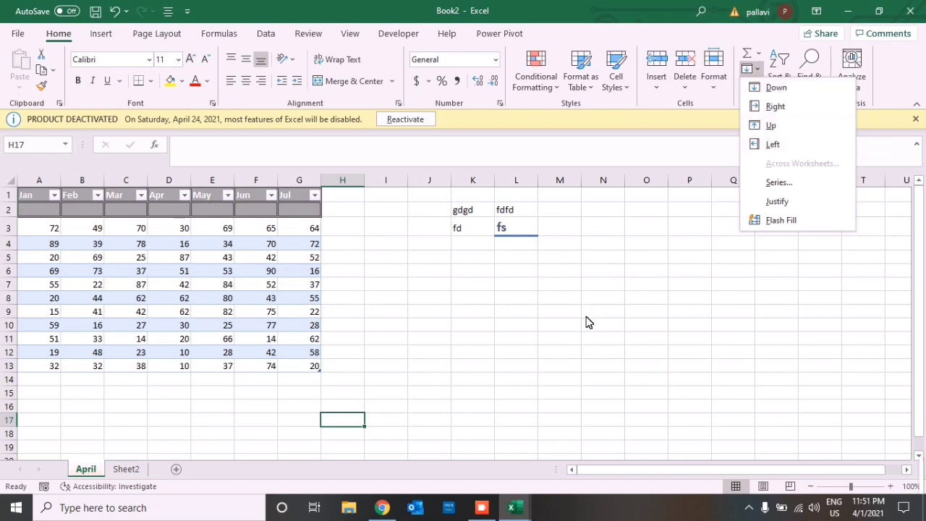
left_click(630, 277)
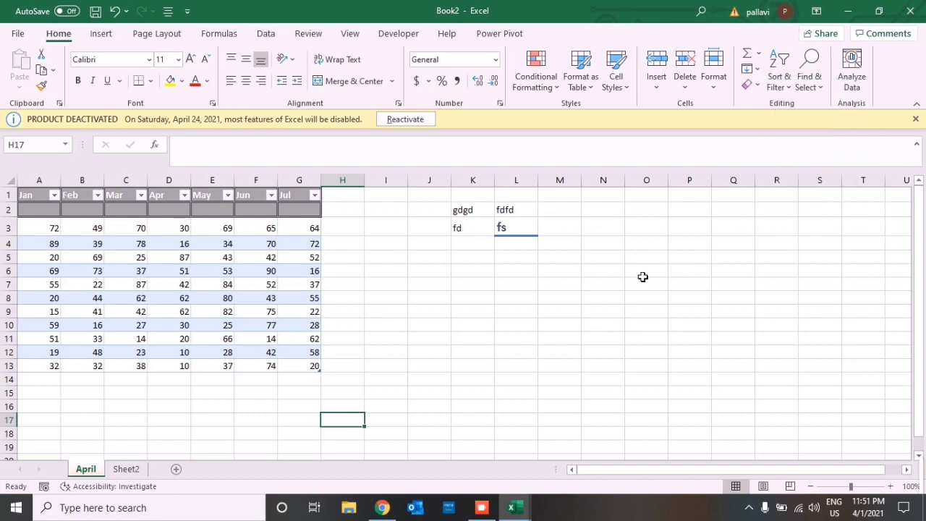
left_click(652, 275)
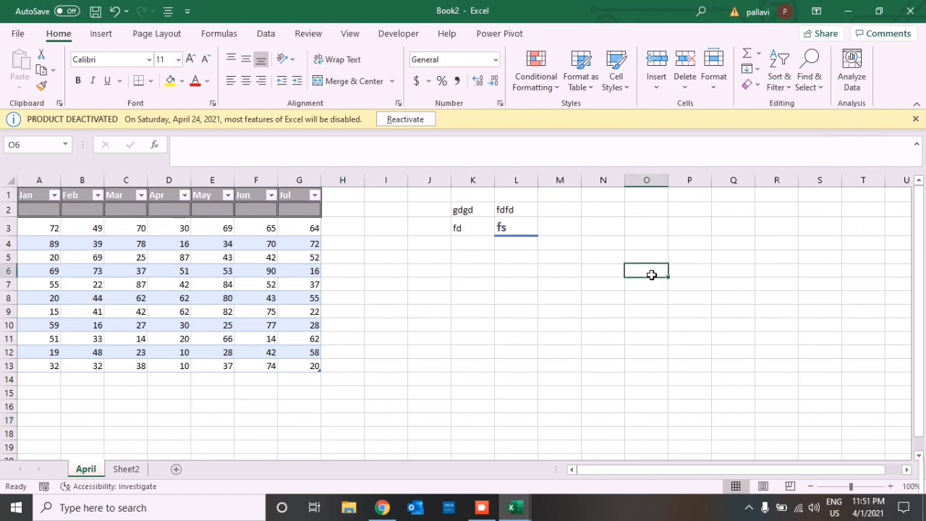
type("3")
key("Return")
Fill the value in O6 upward through cells O1:O6.
key("Up")
key("shift+Up")
key("shift+Up")
key("shift+Up")
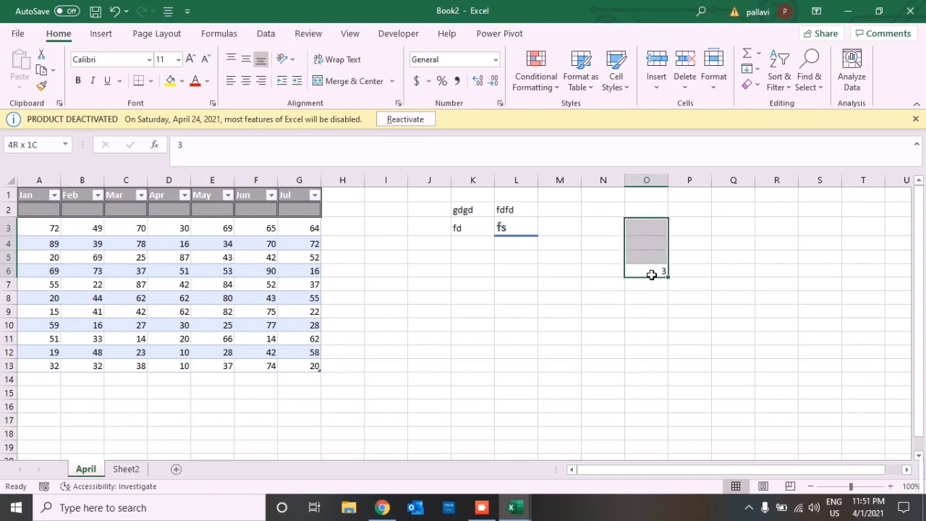
key("shift+Up")
key("shift+Up")
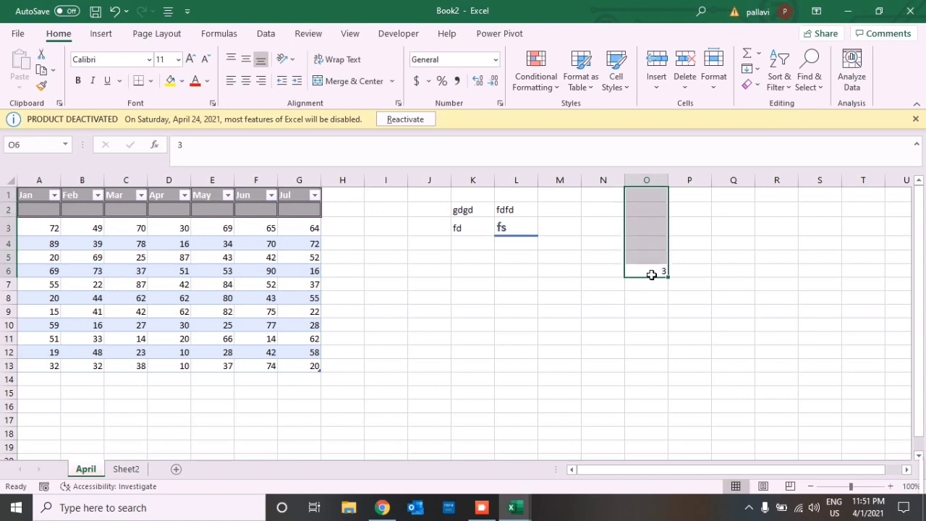
left_click(756, 70)
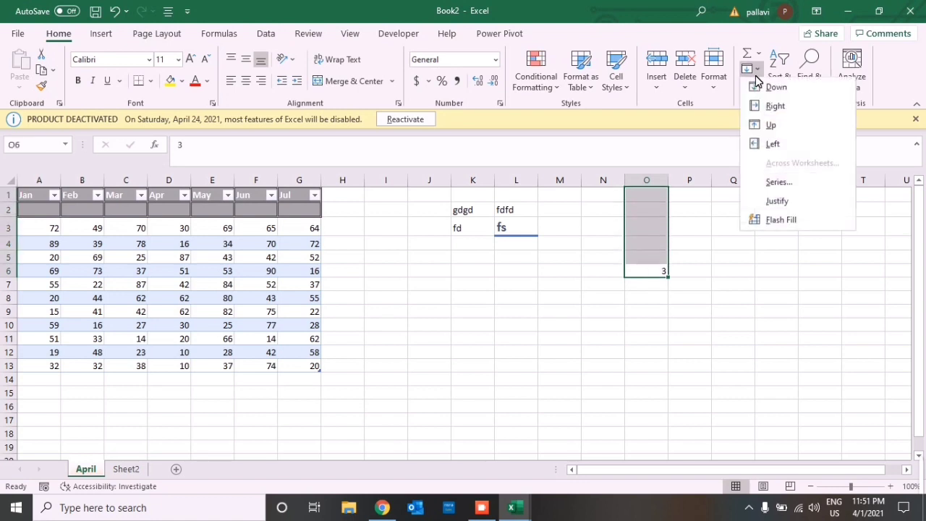
left_click(770, 125)
left_click(681, 245)
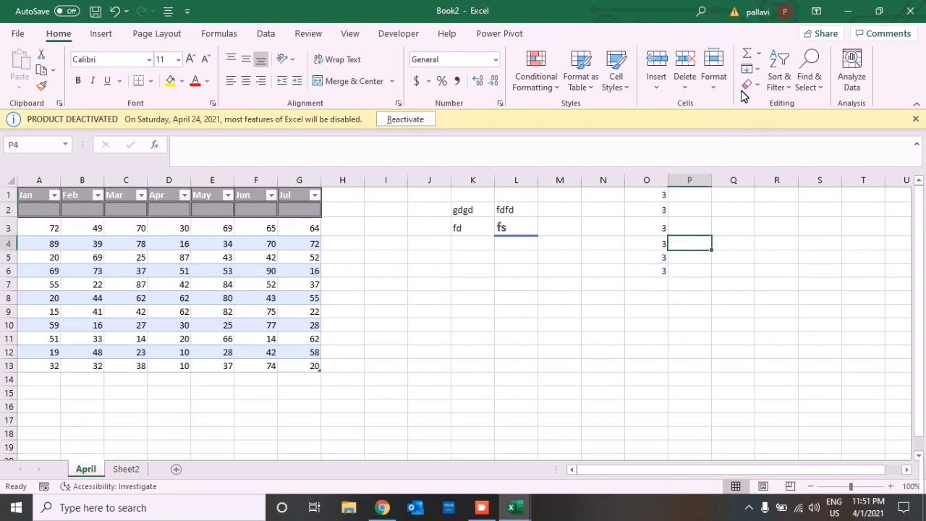
Review the Series fill options for cell P4 and close them without creating a series.
left_click(757, 73)
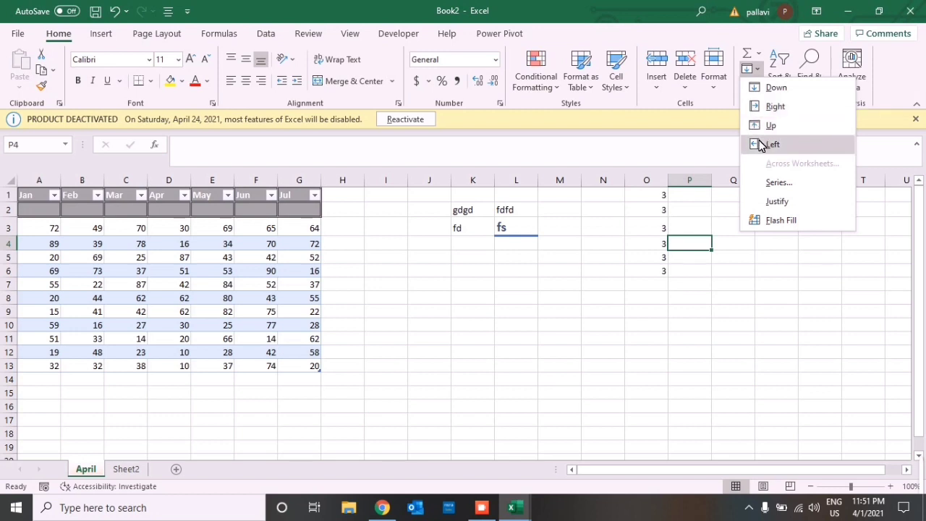
left_click(775, 185)
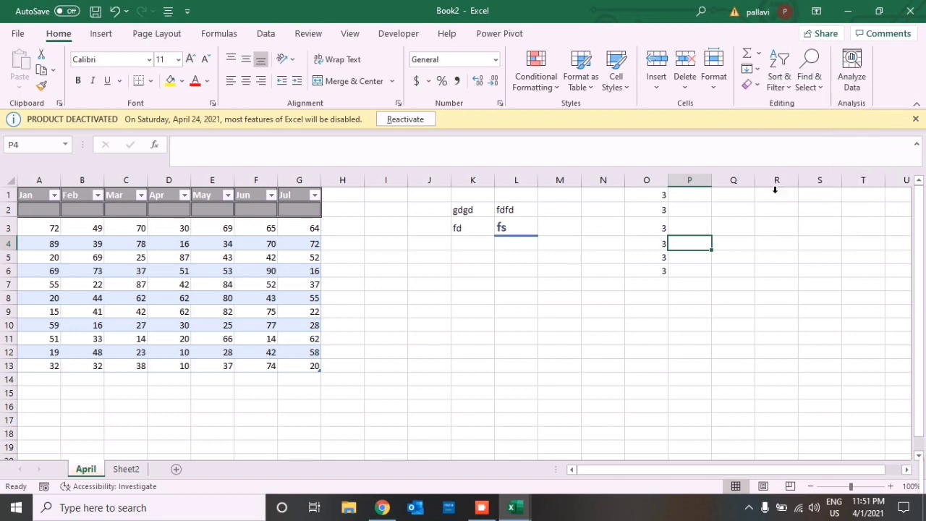
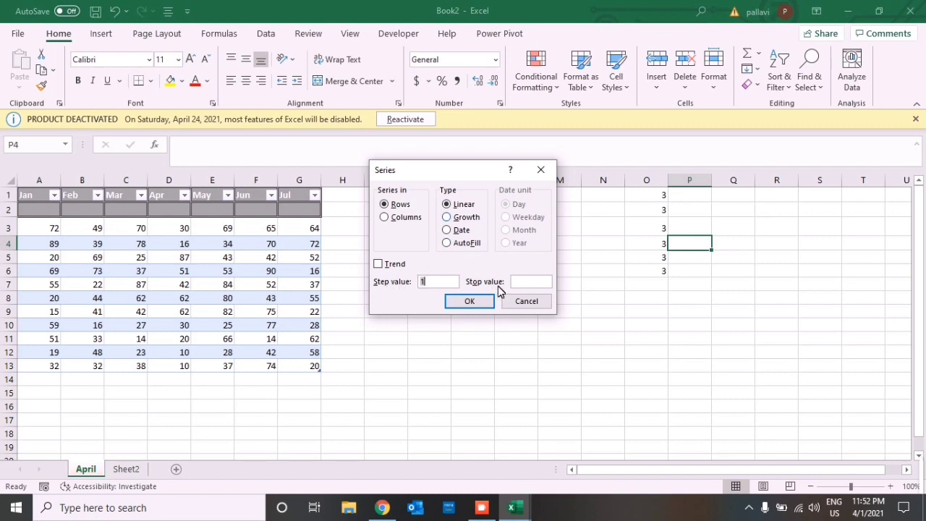
left_click(540, 173)
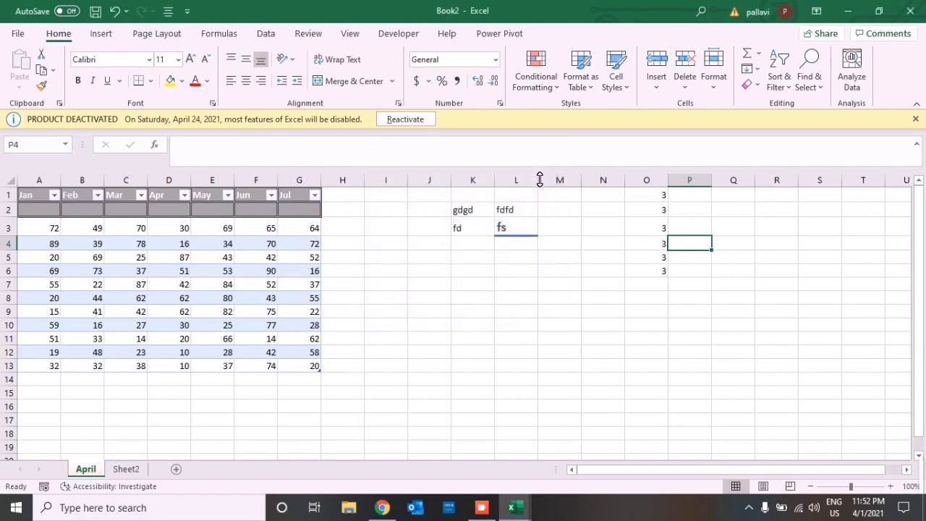
Enter 1 in cell L8 as the starting value of a series.
left_click(588, 313)
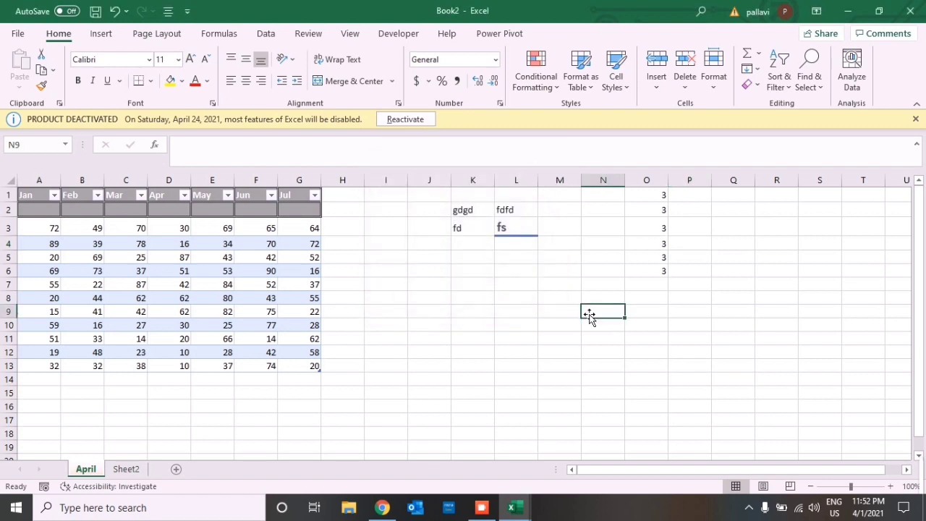
left_click(519, 302)
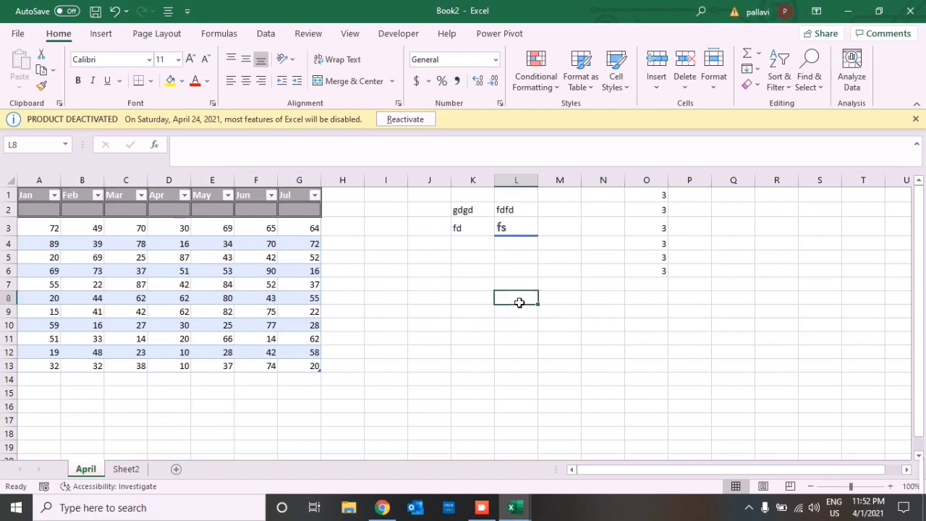
type("1")
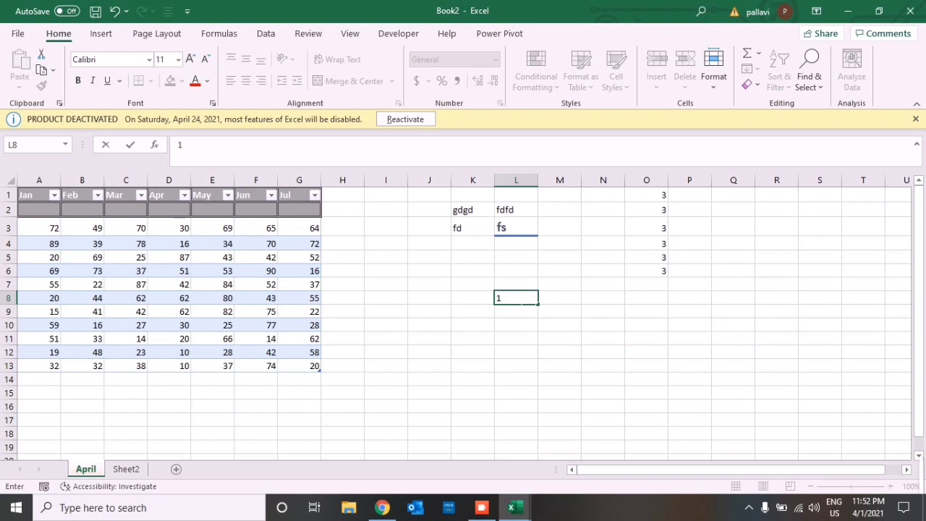
key("Up")
left_click(519, 302)
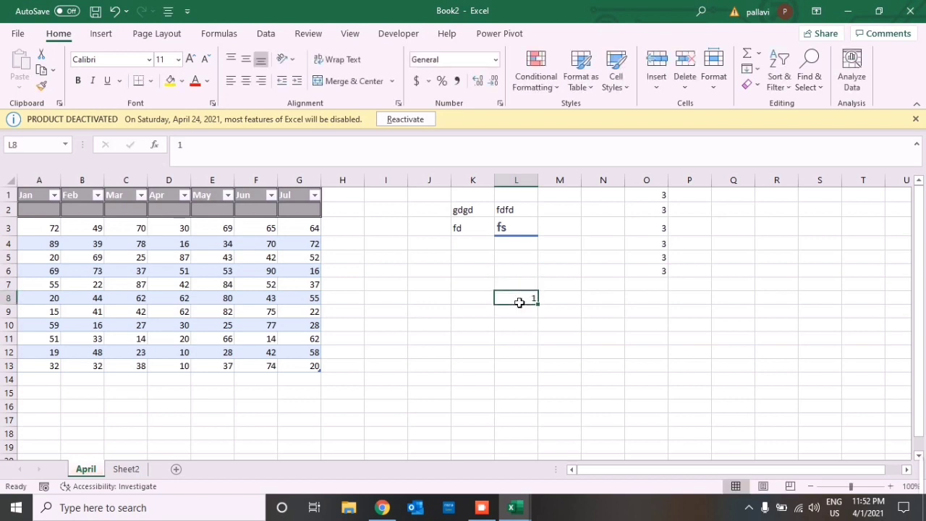
Fill column L from L8 down to row 110 with a linear series, step value 5 and stop value 500.
mouse_move(519, 302)
left_mouse_down()
mouse_move(519, 405)
mouse_move(535, 460)
mouse_move(519, 302)
left_mouse_up()
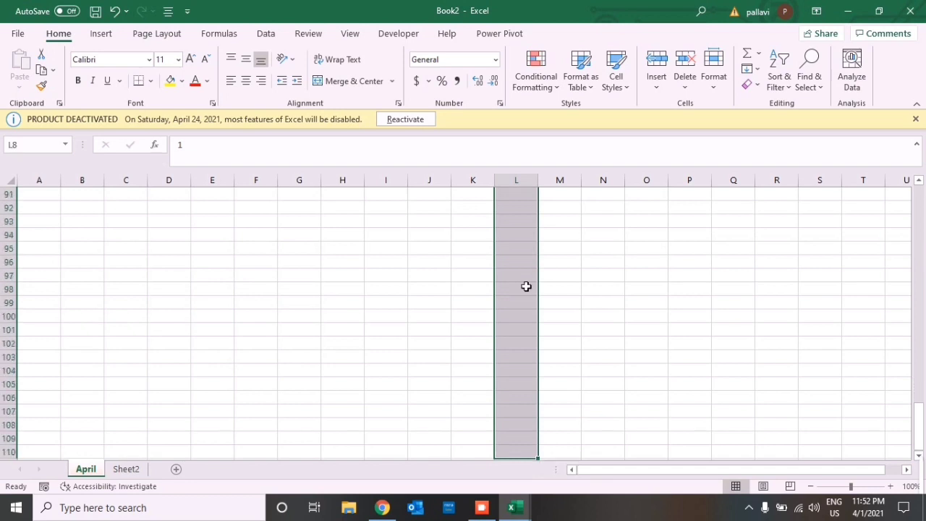
left_click(753, 69)
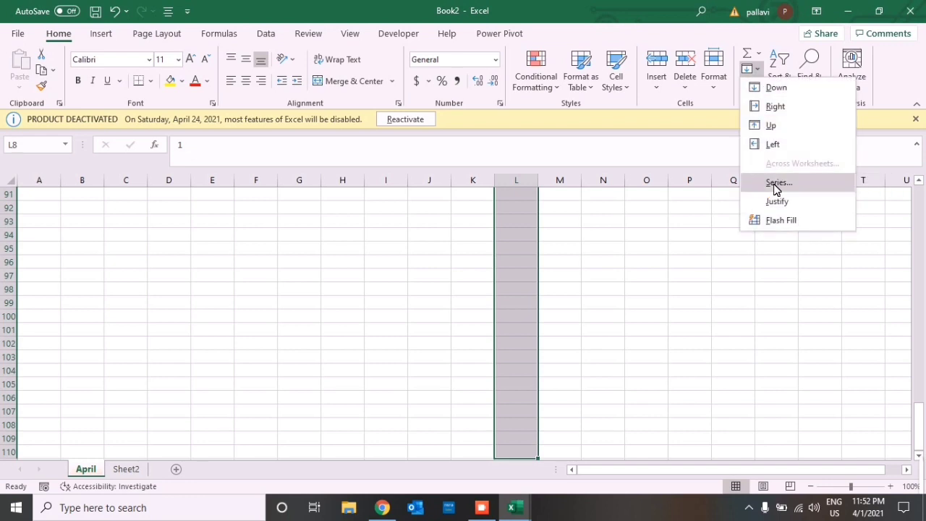
left_click(771, 185)
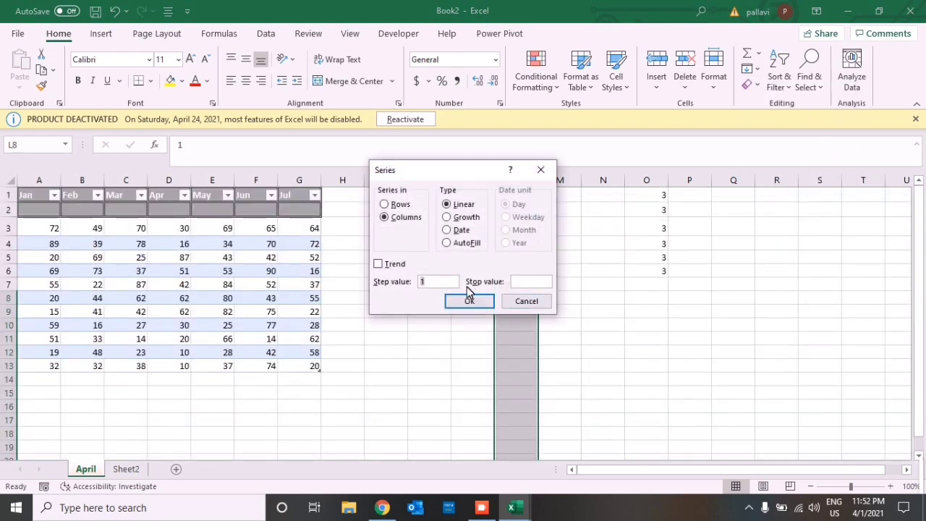
key("Tab")
left_click(438, 282)
key("BackSpace")
type("5")
left_click(515, 288)
type("500")
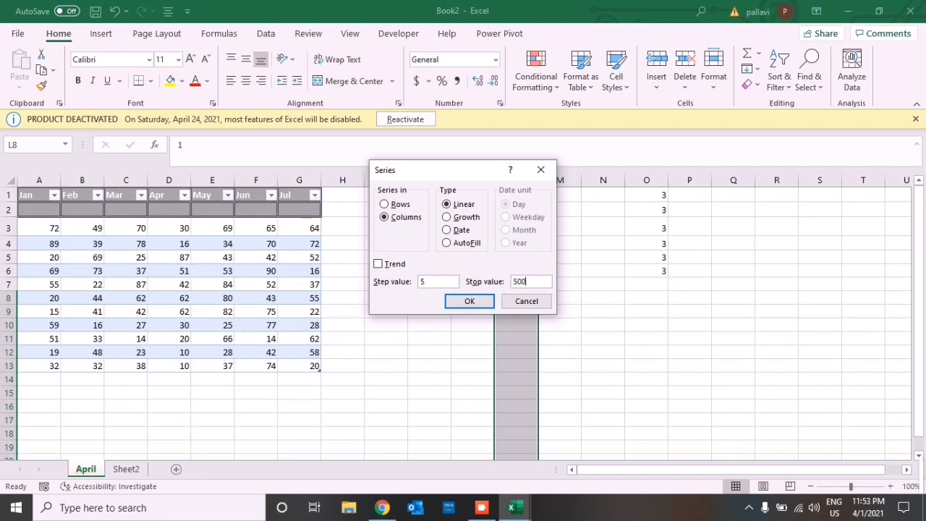
left_click(472, 301)
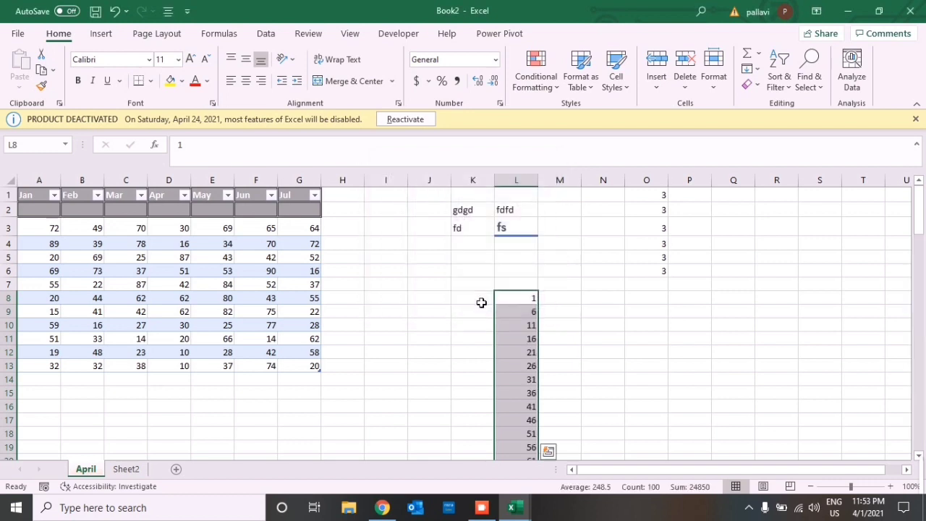
Examine the series in column L from its first values down to its last filled cell and return to the sheet's first rows.
left_click(529, 330)
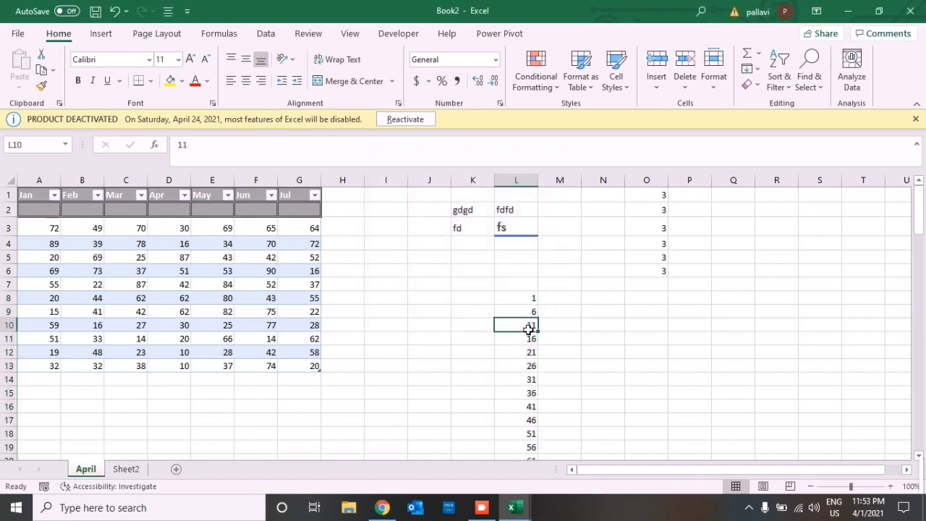
left_click(529, 312)
scroll(529, 383, "down", 7)
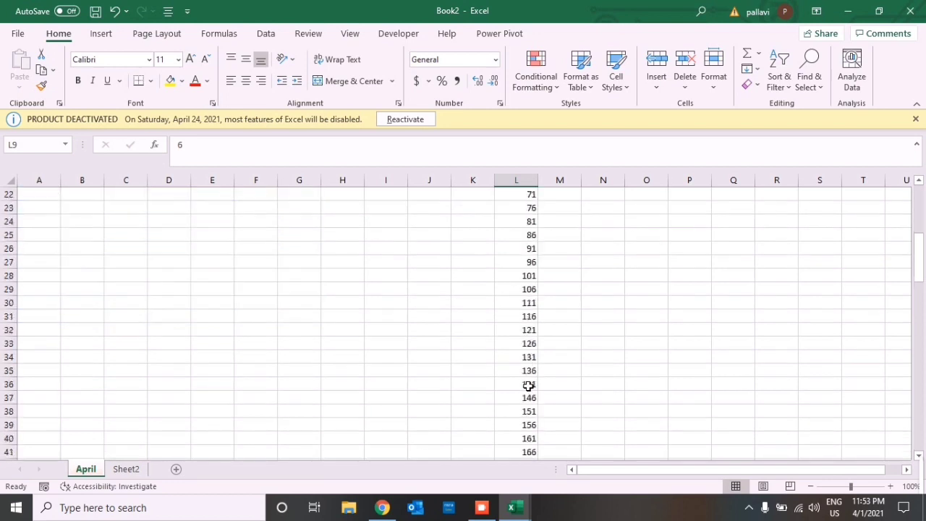
scroll(529, 386, "down", 4)
scroll(529, 386, "up", 2)
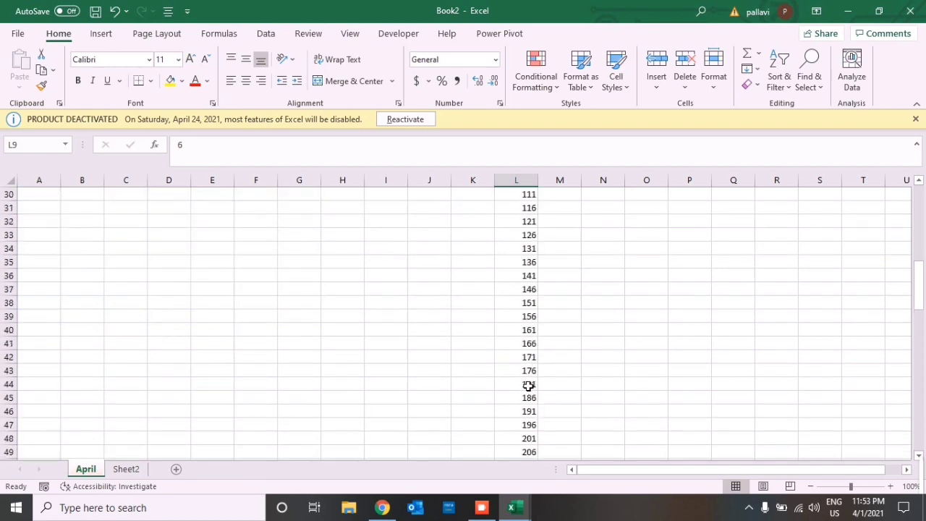
scroll(529, 386, "up", 7)
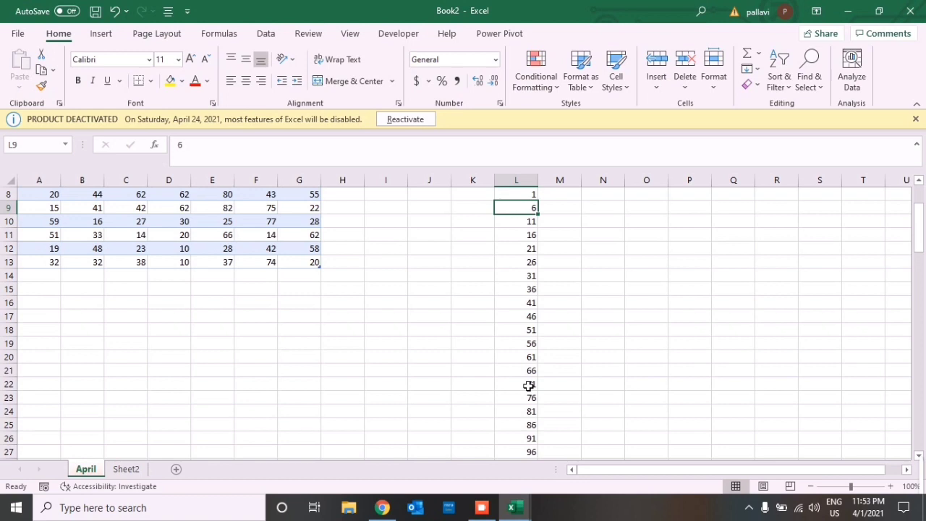
left_click(529, 386)
key("ctrl+Down")
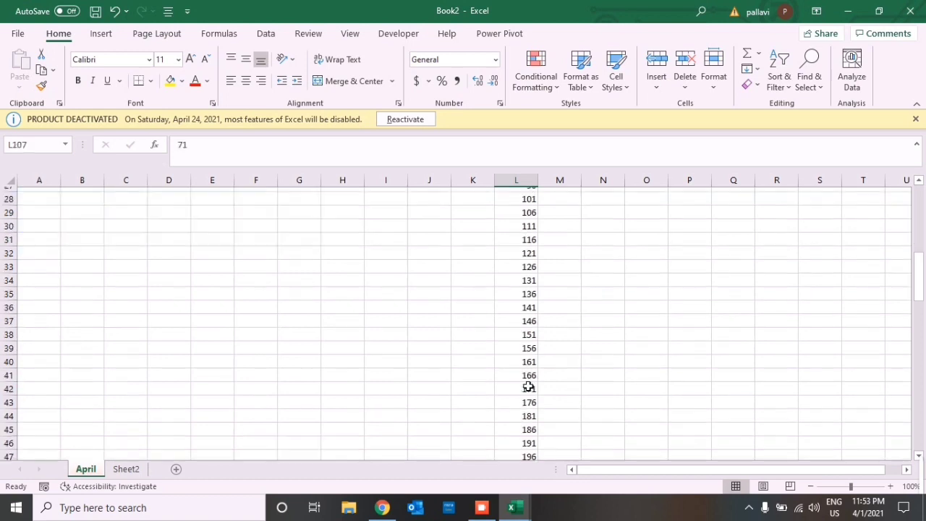
scroll(529, 386, "down", 2)
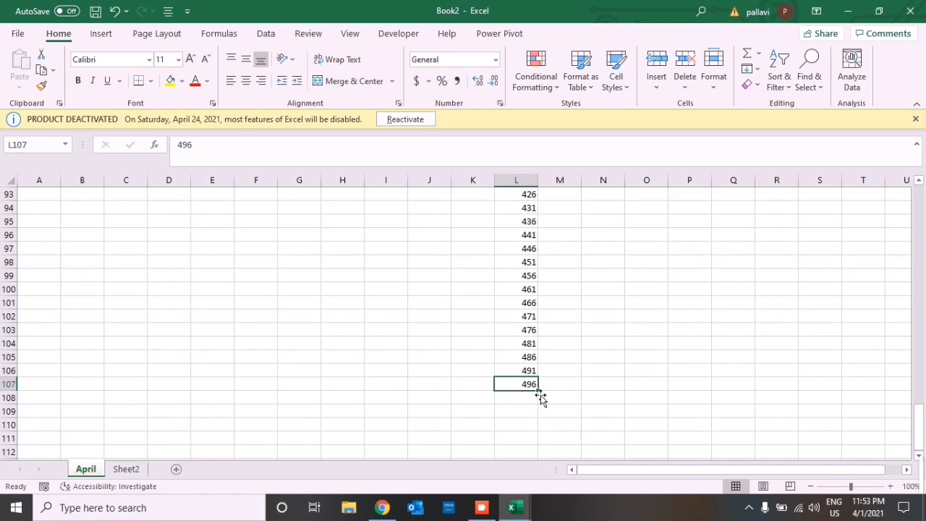
left_click(525, 400)
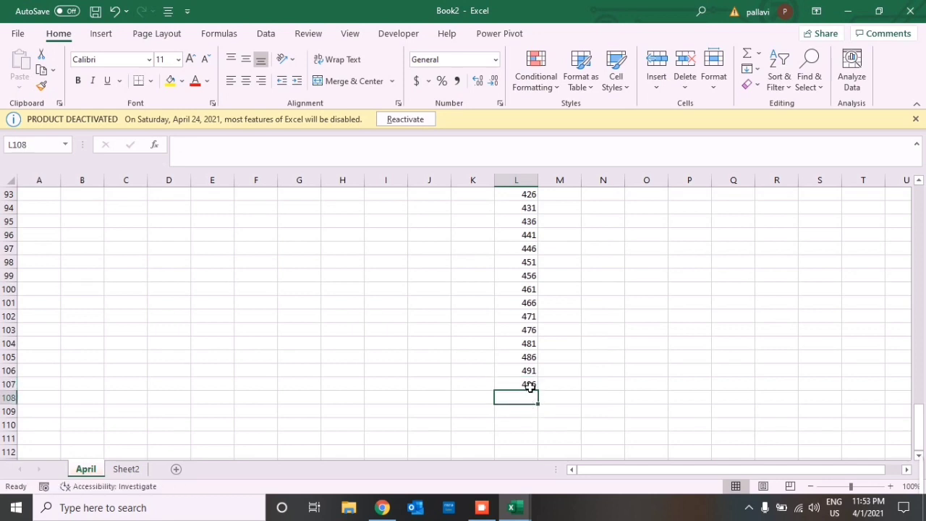
left_click(530, 387)
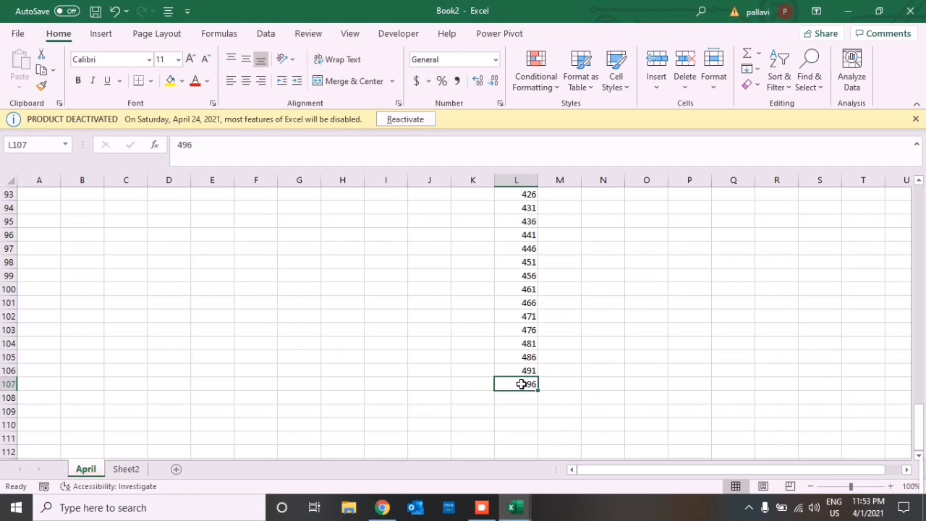
scroll(521, 384, "up", 13)
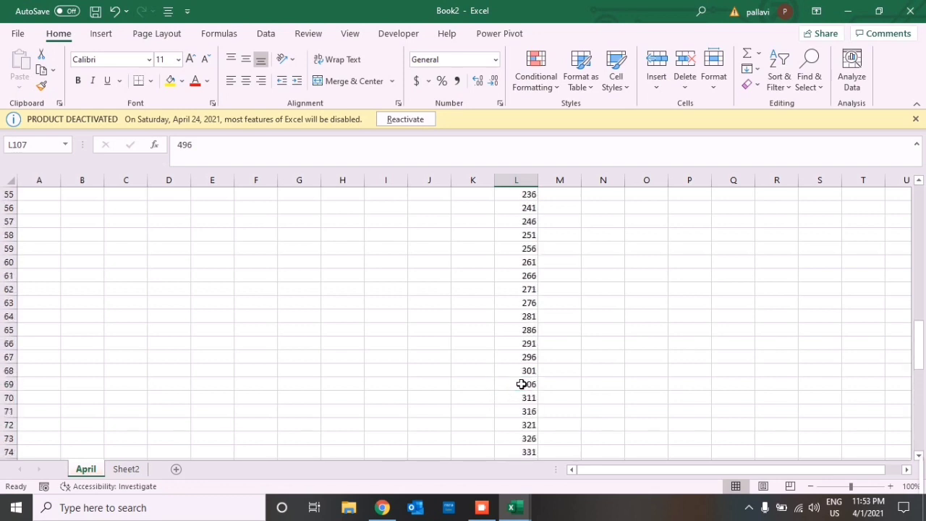
scroll(521, 385, "up", 12)
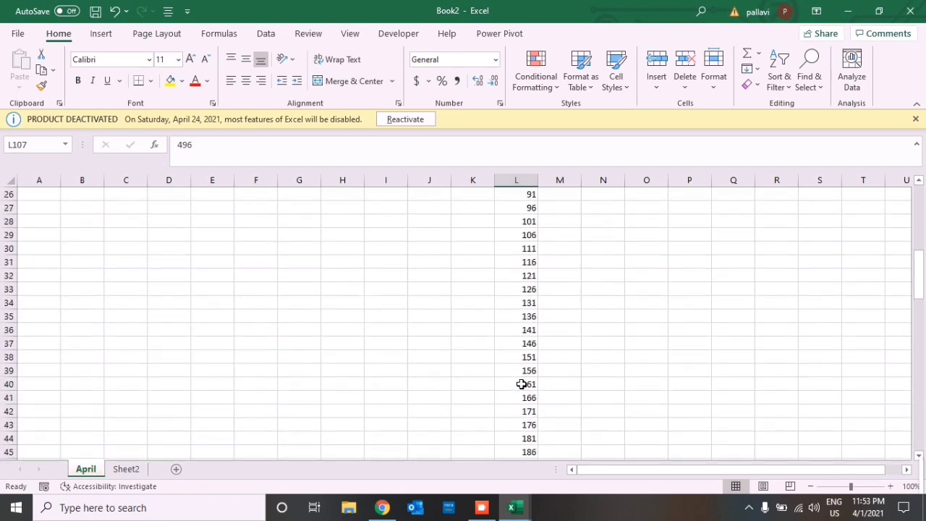
scroll(521, 384, "up", 6)
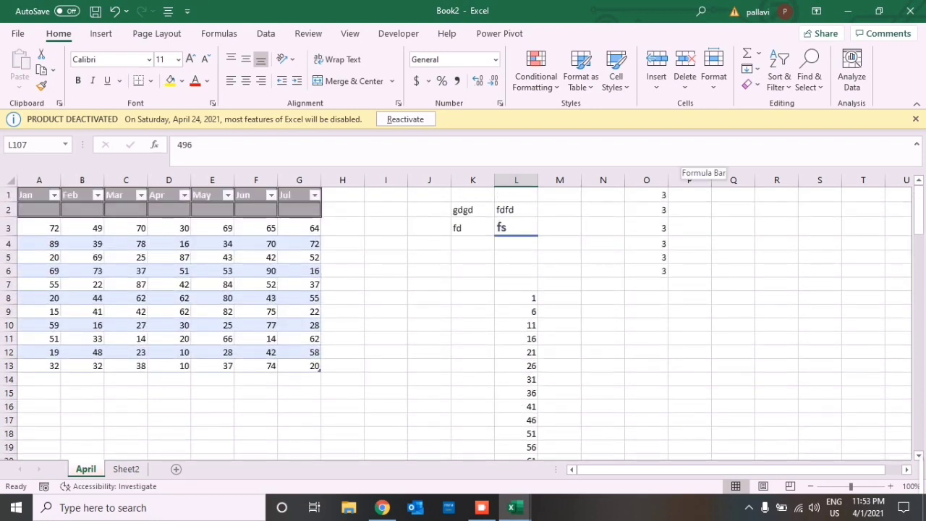
Try to apply the Justify fill to cell L107 and dismiss the alert.
left_click(760, 68)
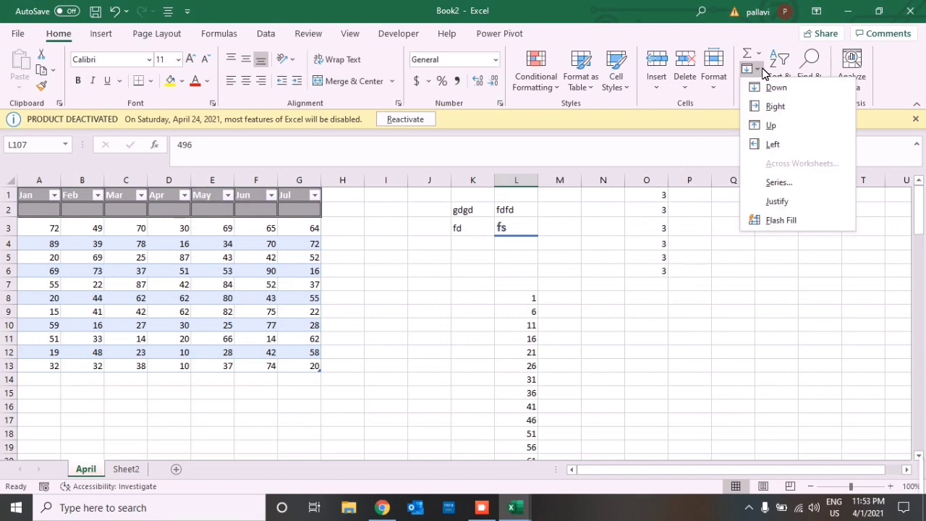
left_click(777, 201)
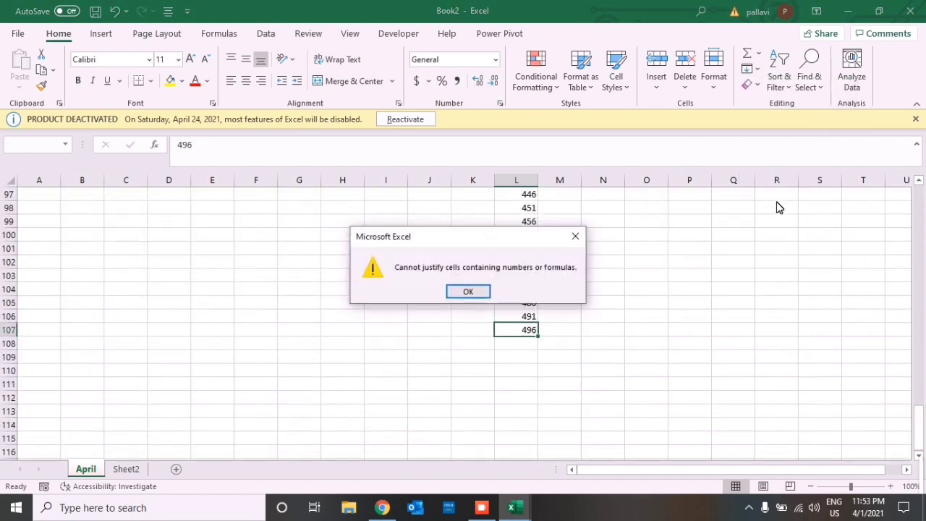
left_click(575, 237)
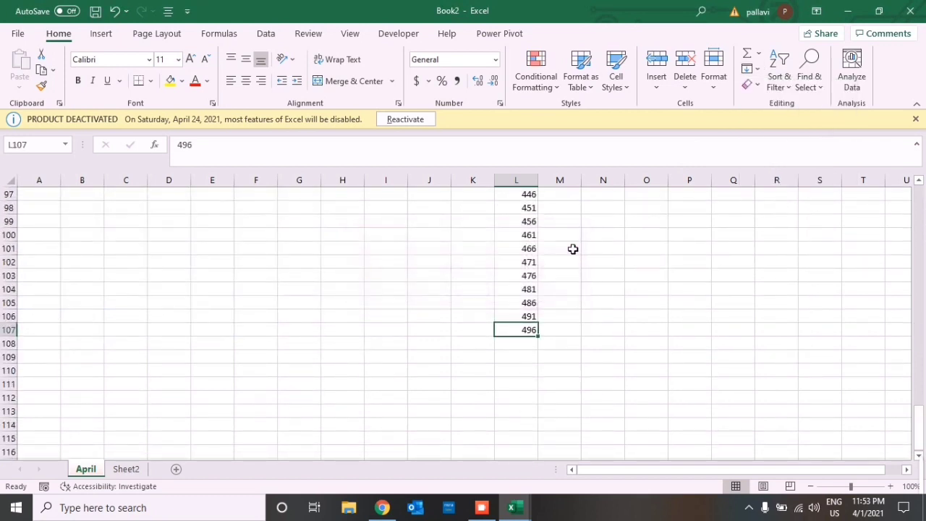
left_click(753, 76)
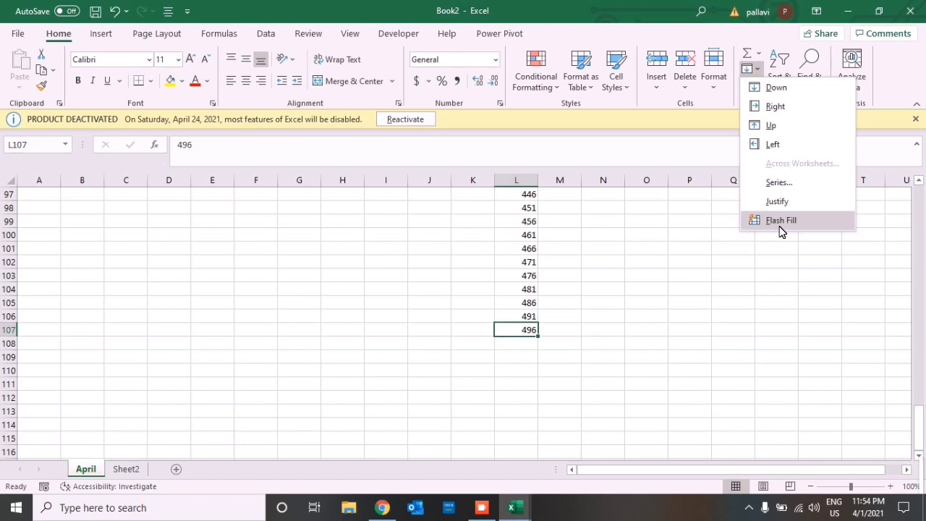
left_click(718, 246)
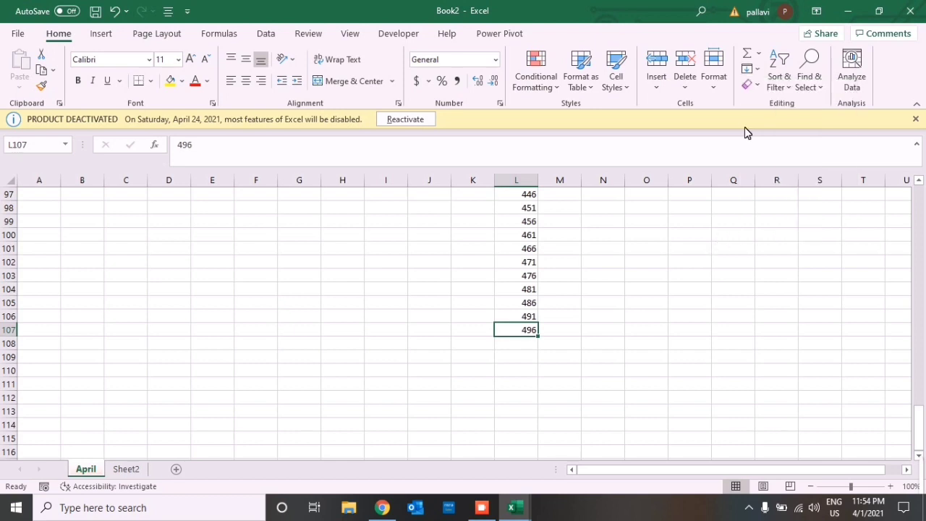
Clear all contents and formatting from the number series in cells L8:L107.
left_click(759, 87)
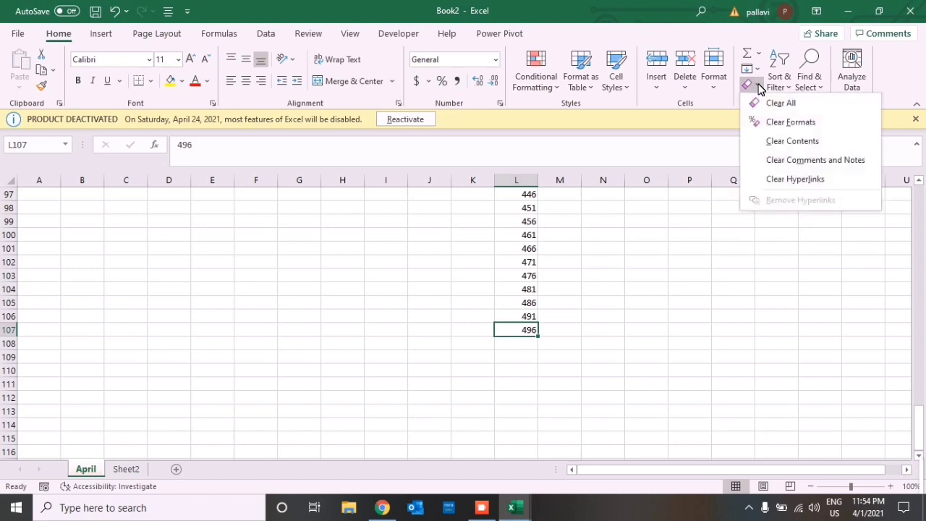
left_click(526, 259)
key("ctrl+Up")
key("ctrl+shift+Down")
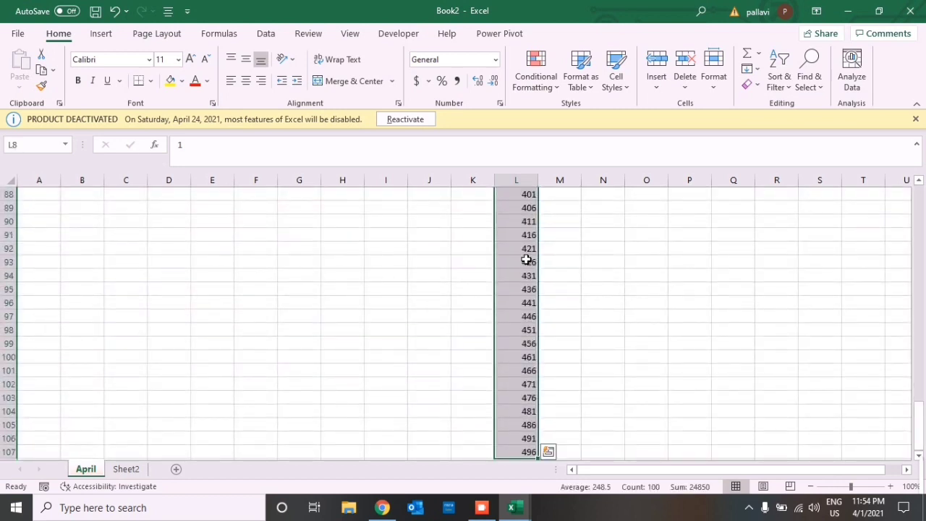
left_click(759, 87)
left_click(765, 104)
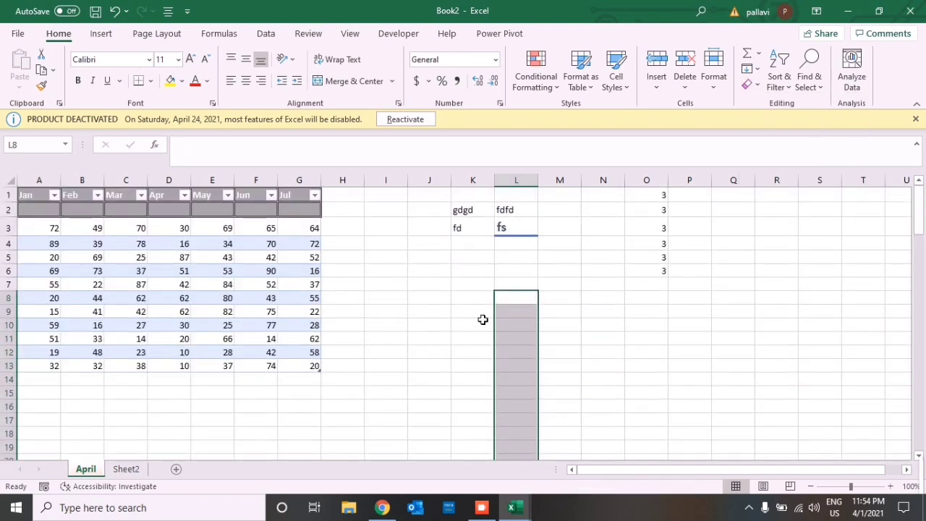
Apply all borders to cells M7:M13.
left_click(560, 289)
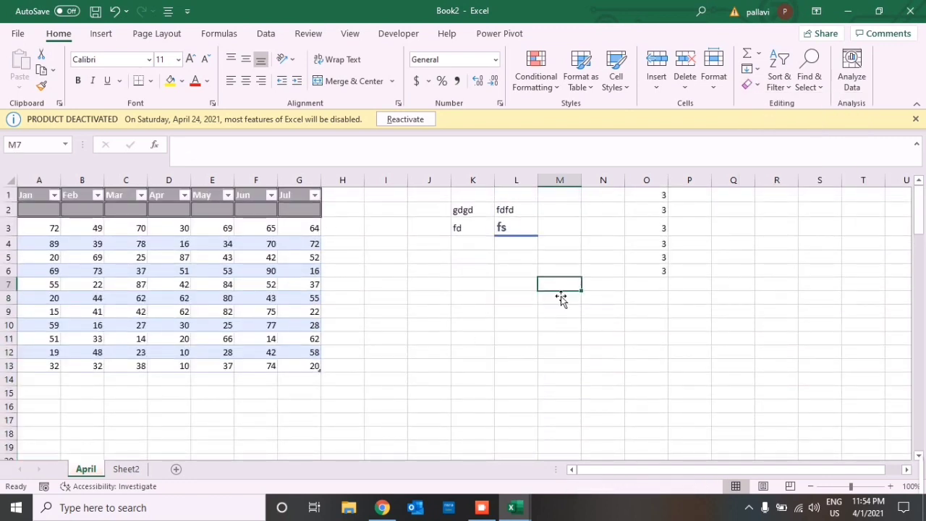
key("shift+Down")
key("shift+Down")
key("shift+Down")
key("shift+Down")
key("shift+Down")
key("shift+Down")
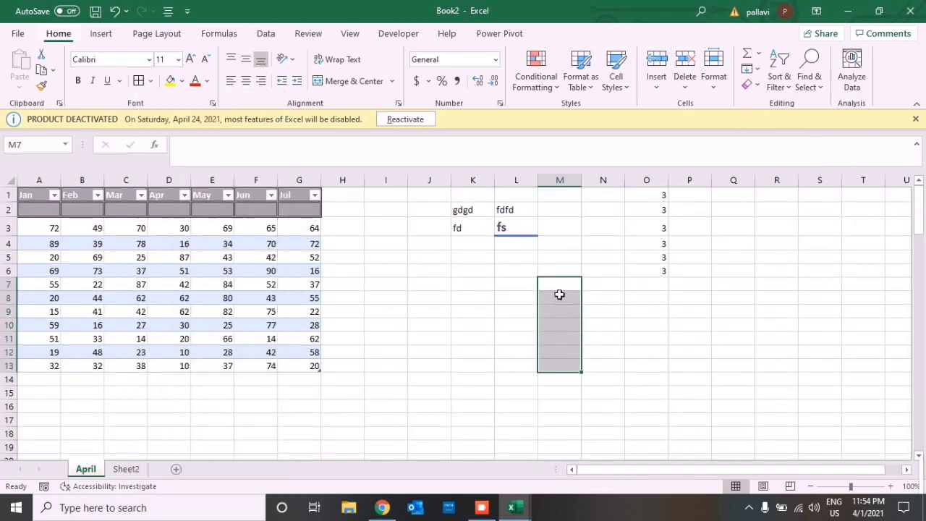
Enter the values 6, 7, 8, 9 and 0 in cells M7 to M11.
type("6")
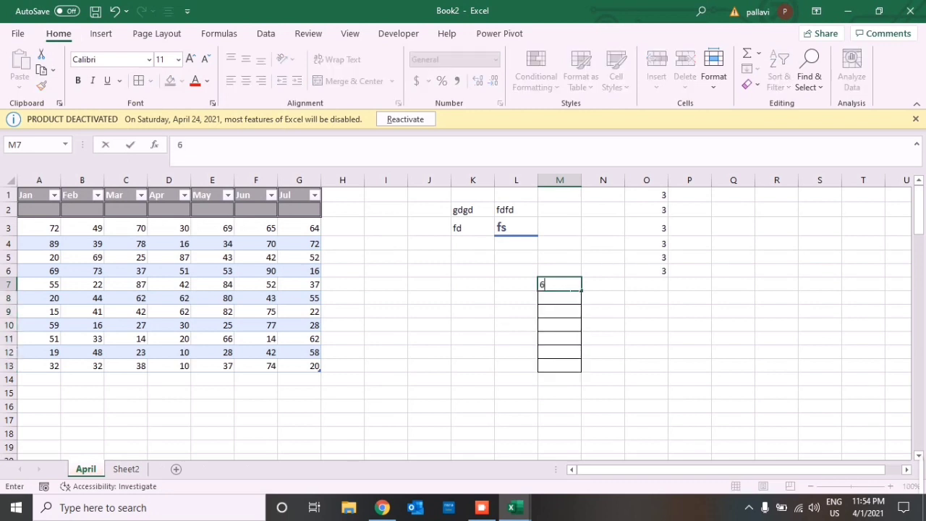
key("Return")
type("7")
key("Return")
type("8")
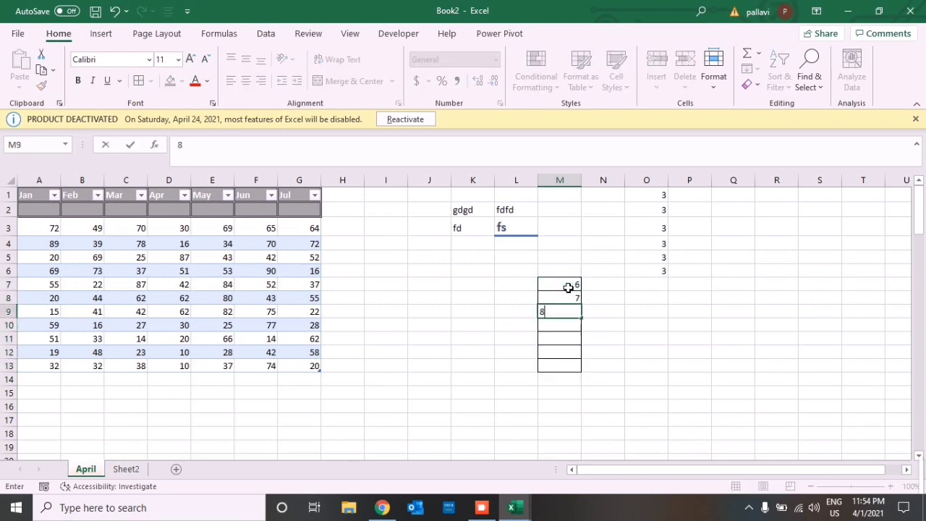
key("Return")
type("9")
key("Return")
type("0")
key("Return")
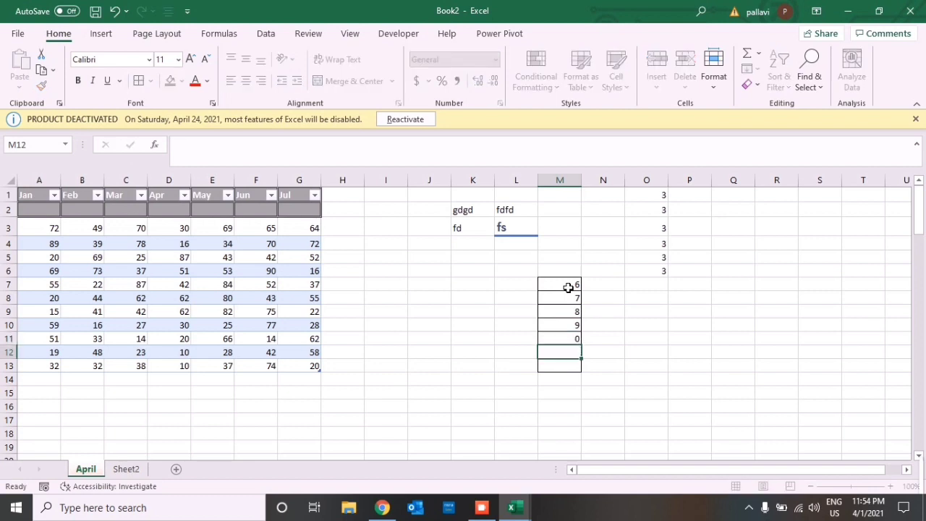
Fill the range M7:M14 downward with the value and border of cell M7.
left_click(569, 288)
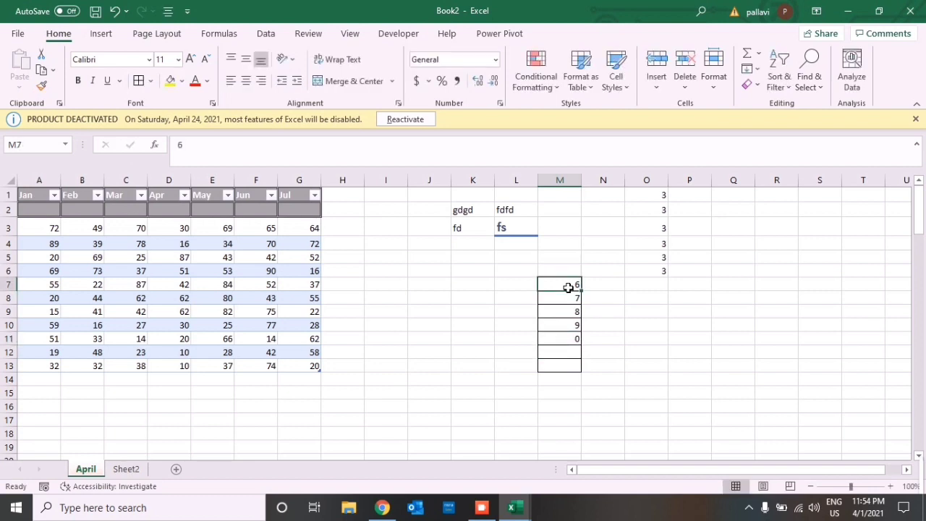
key("alt+shift")
key("ctrl+shift+Down")
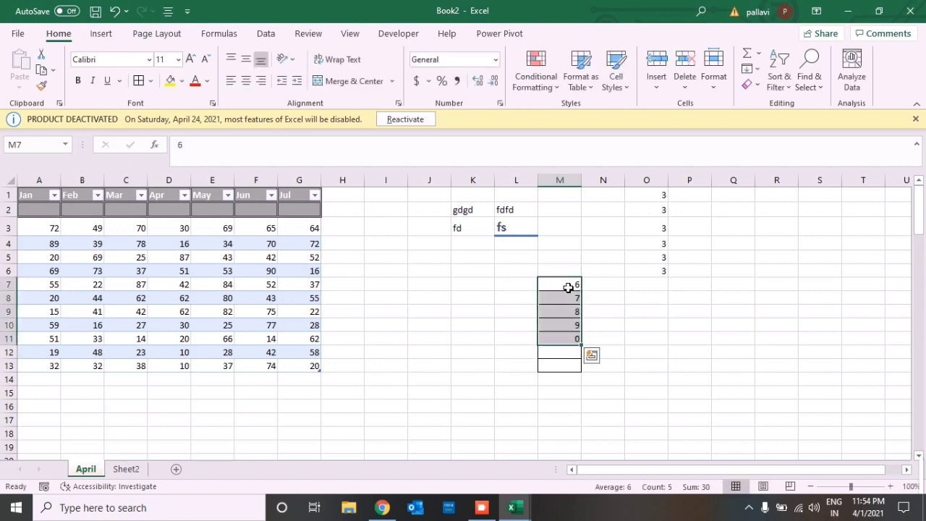
key("Down")
key("Down")
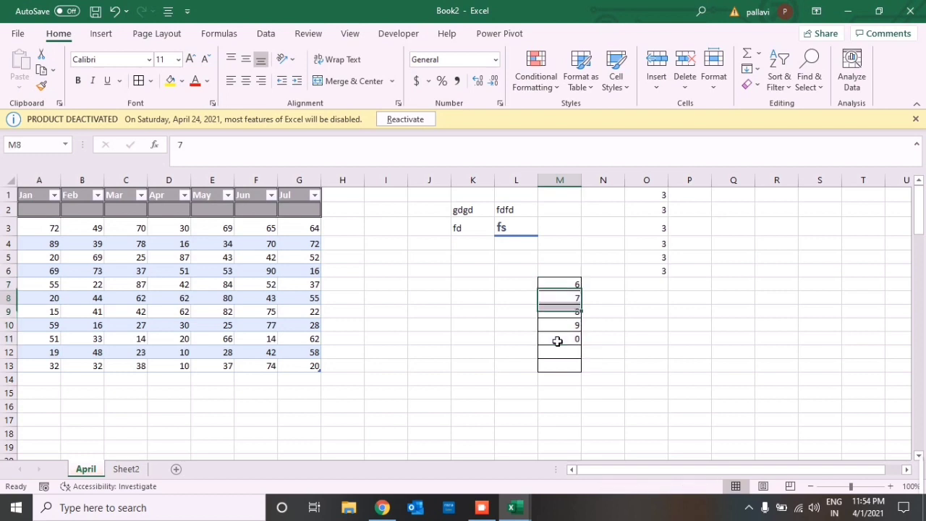
key("Up")
key("Up")
key("ctrl+shift+Down")
key("shift+Down")
key("shift+Down")
key("shift+Down")
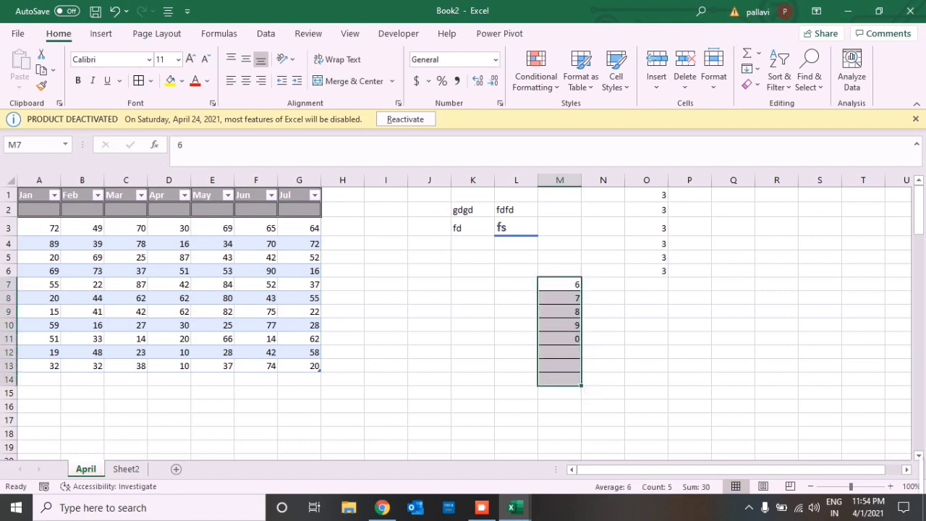
left_click(751, 72)
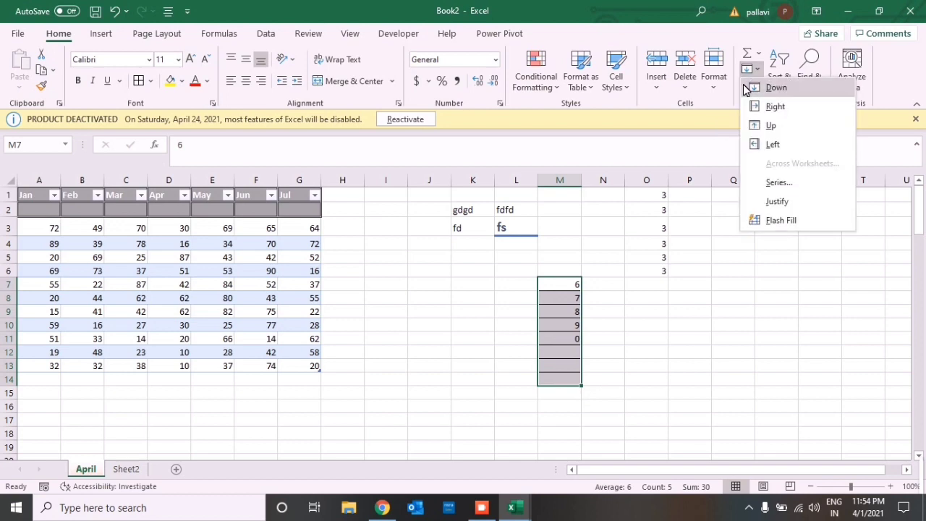
left_click(749, 87)
Try Clear All on cells M7:M14 and undo it.
left_click(746, 86)
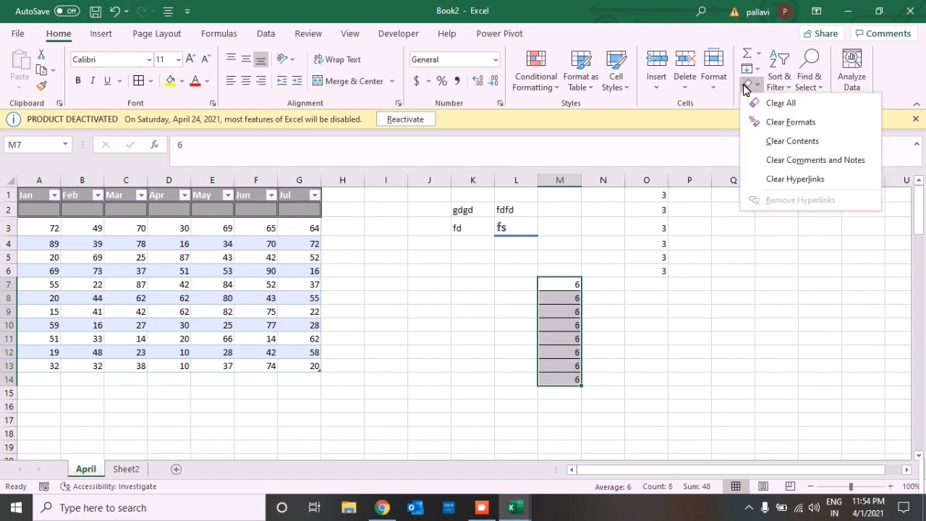
left_click(779, 104)
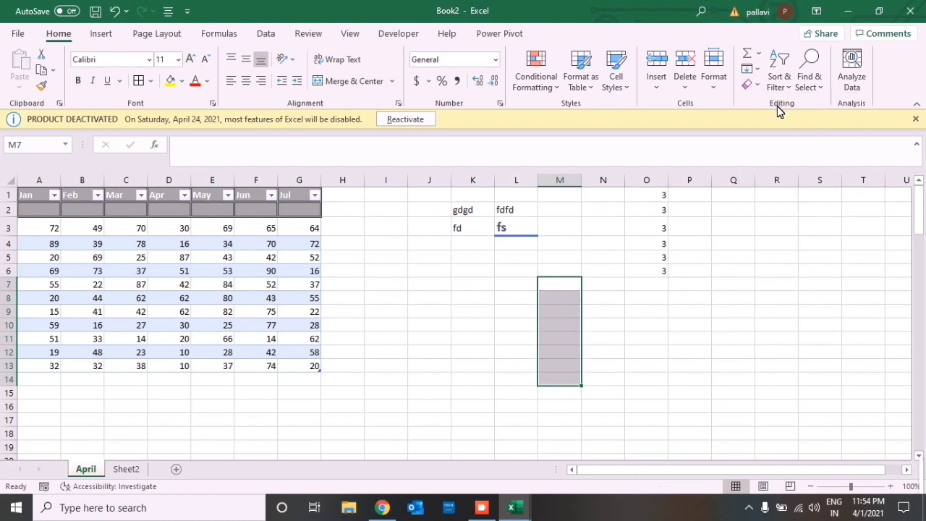
left_click(569, 327)
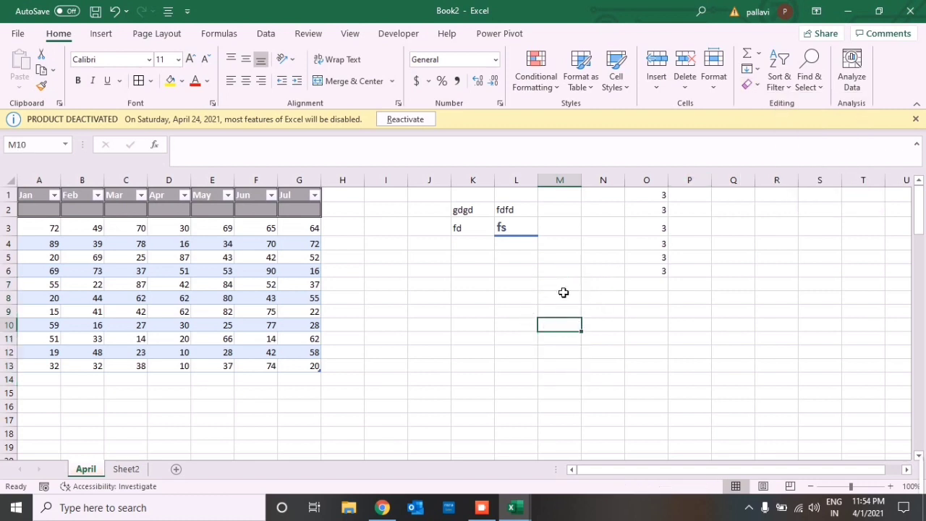
left_click(563, 292)
left_click(560, 325)
left_click(564, 299)
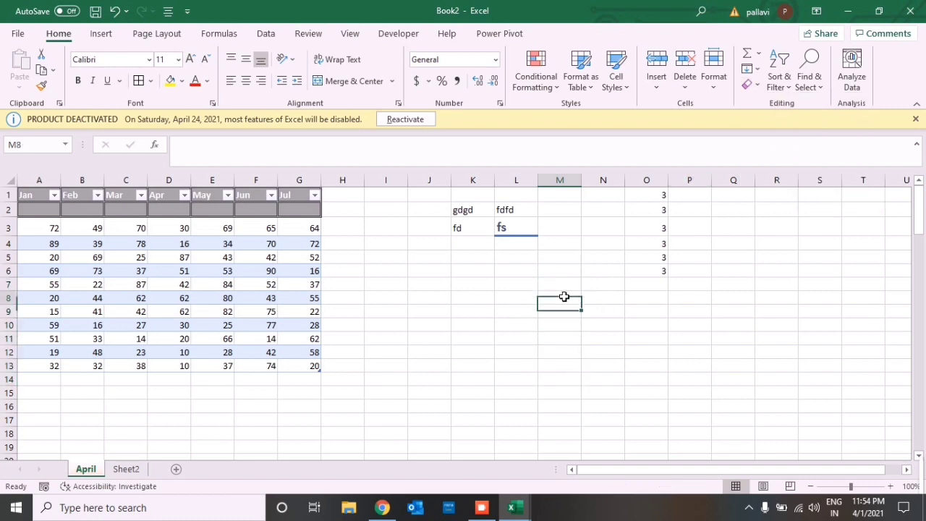
key("ctrl+z")
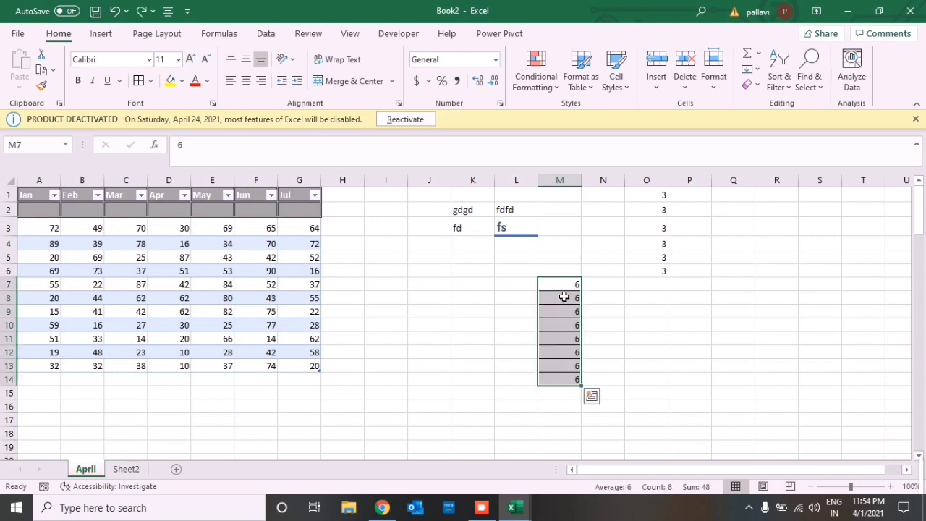
Clear only the contents of cells M7:M14, keeping their borders.
left_click(573, 288)
left_click_drag(574, 291, 576, 381)
left_click(757, 89)
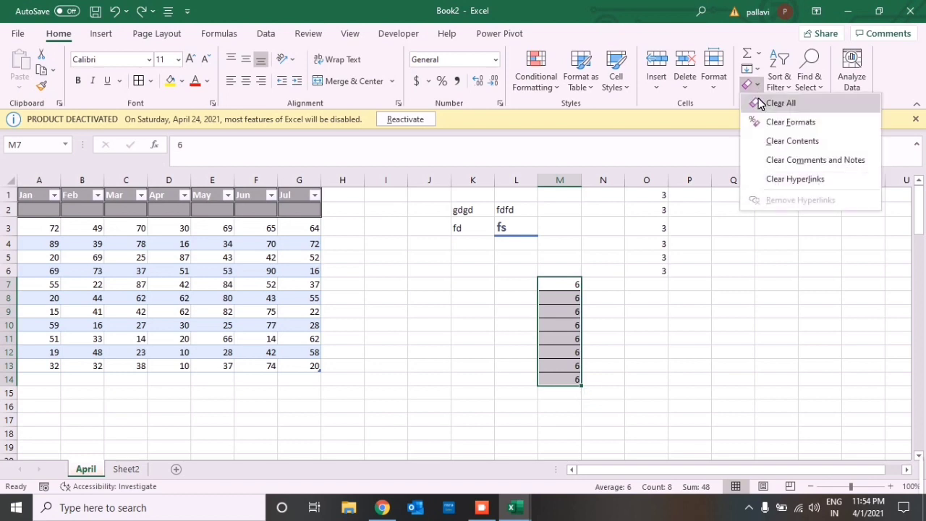
left_click(792, 141)
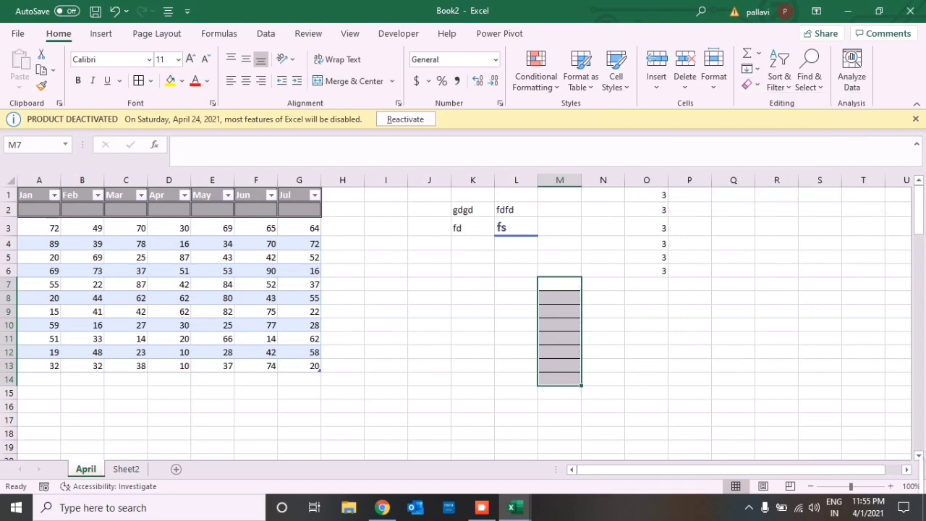
left_click(760, 86)
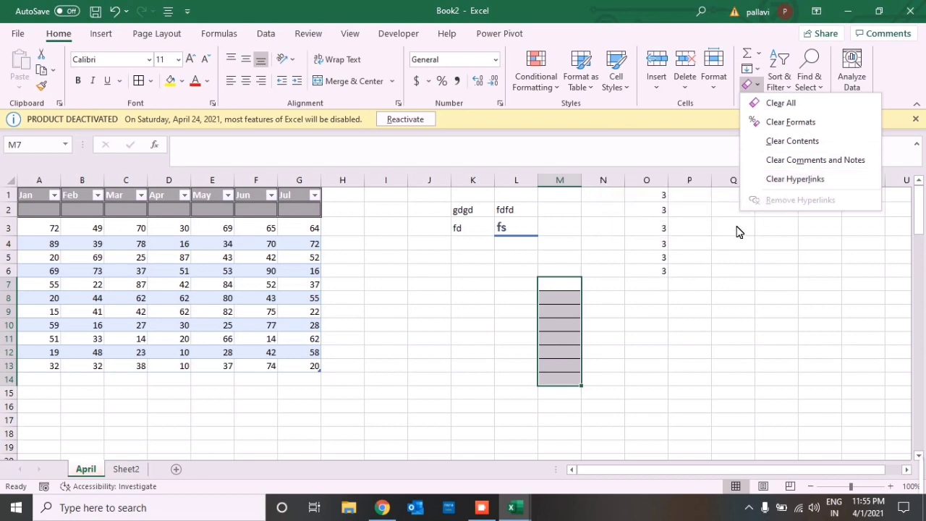
left_click(763, 264)
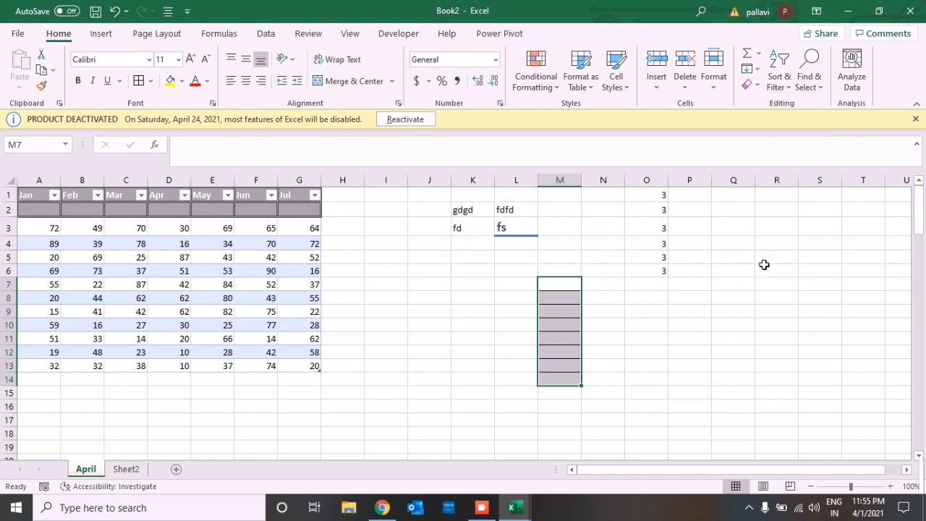
left_click(779, 88)
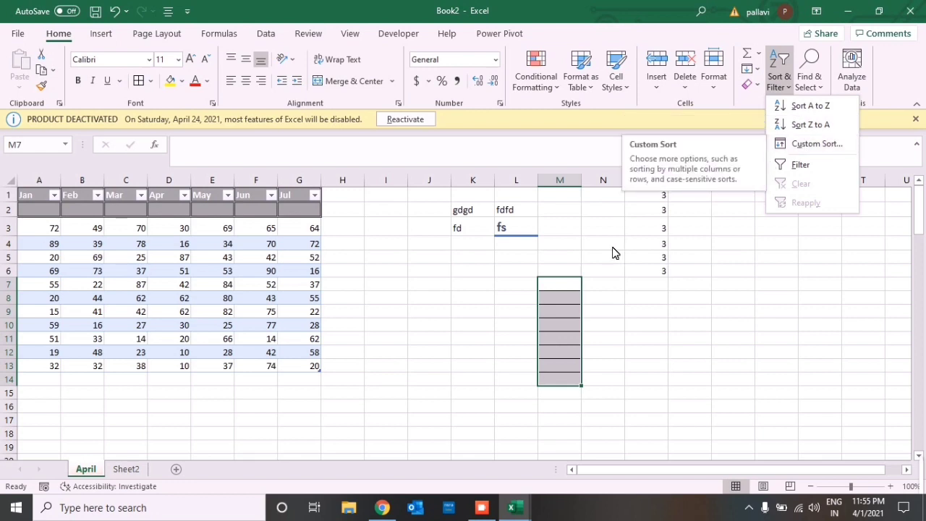
left_click(227, 236)
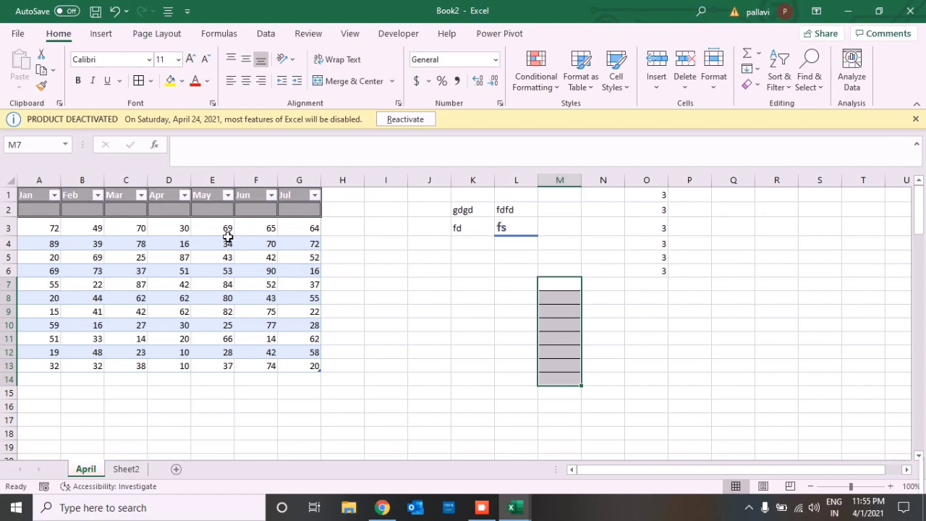
Delete the two table rows directly below the month headers and turn off the table's header filters.
key("Right")
key("ctrl+Up")
key("ctrl+Left")
key("ctrl+Left")
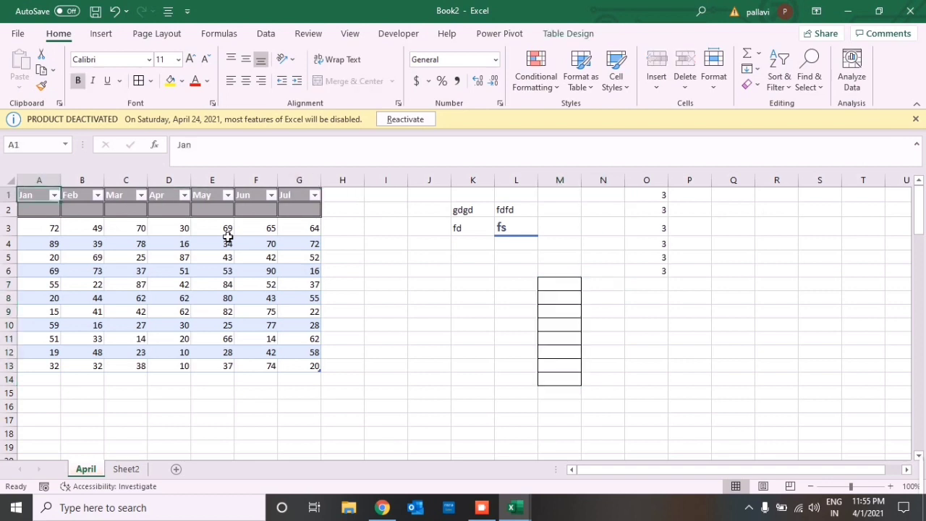
key("Down")
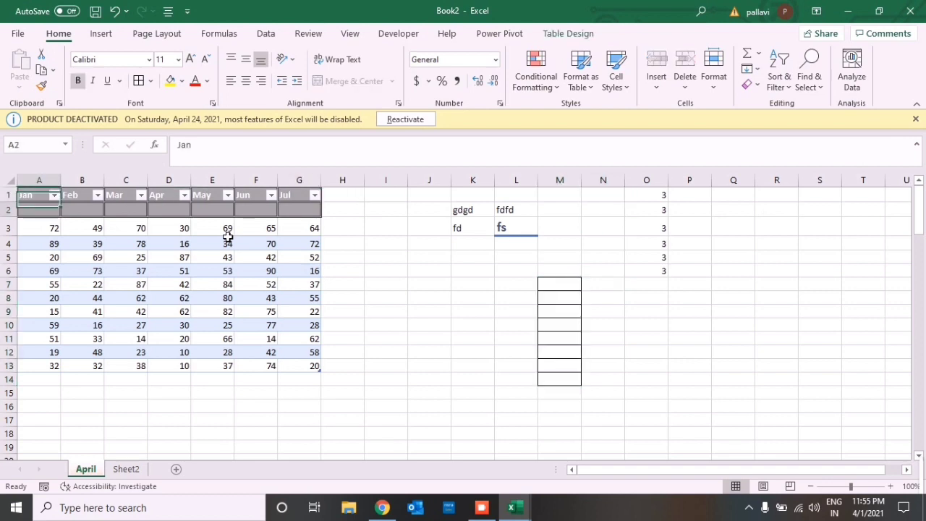
key("shift+space")
key("ctrl+minus")
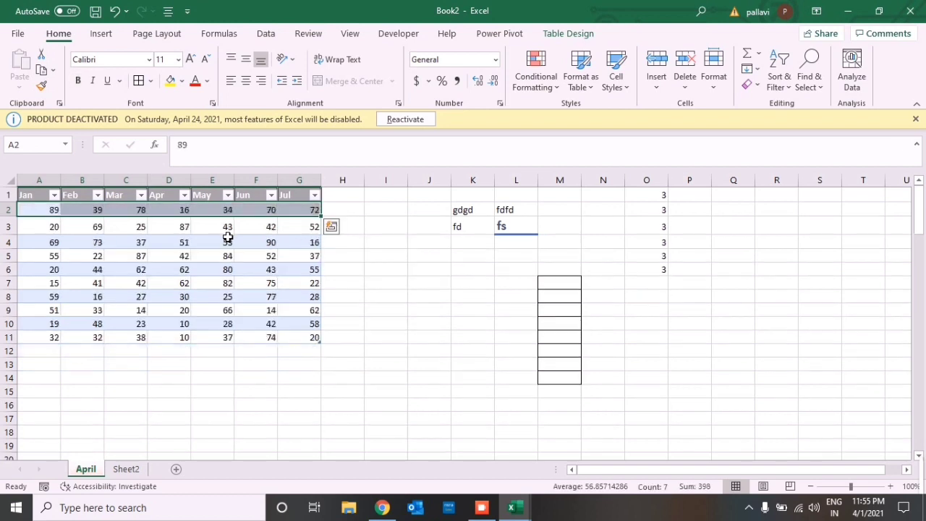
key("ctrl+minus")
key("Up")
key("ctrl+shift+l")
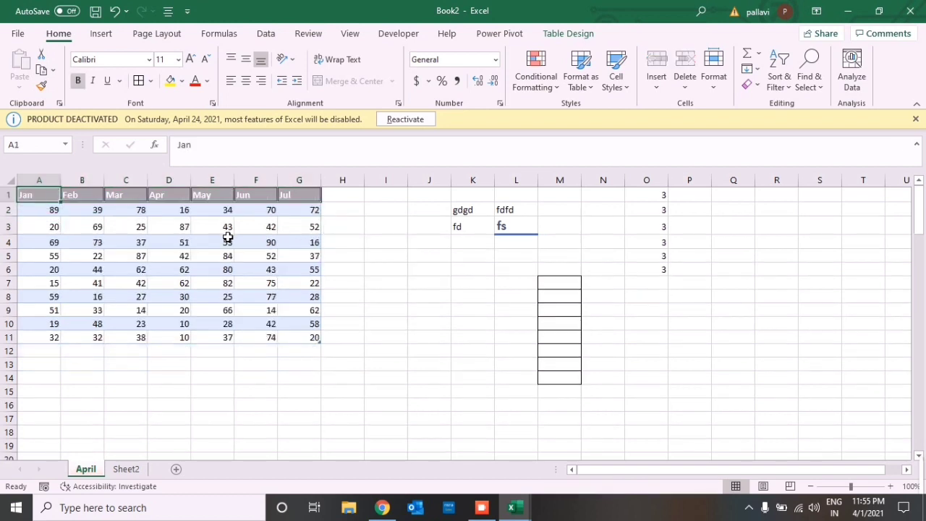
Sort the table in ascending order by the Jul column.
key("ctrl+Right")
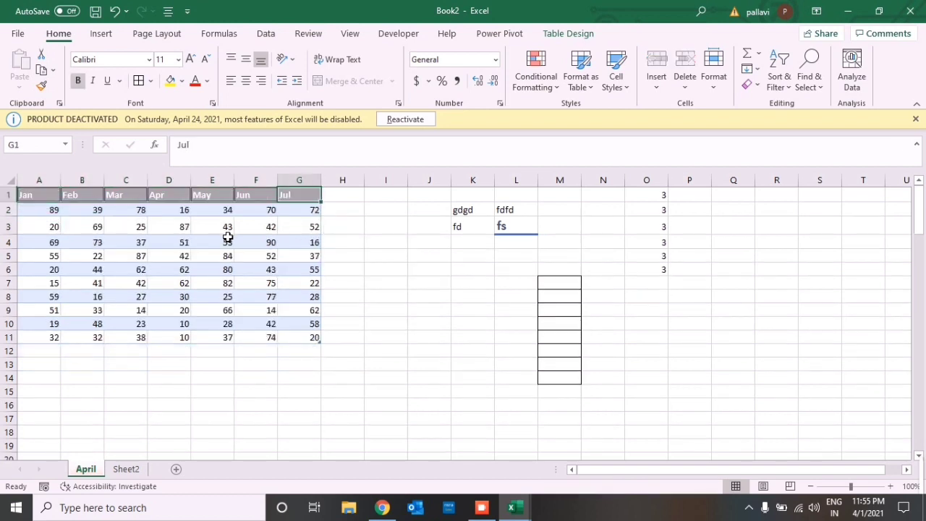
left_click(776, 83)
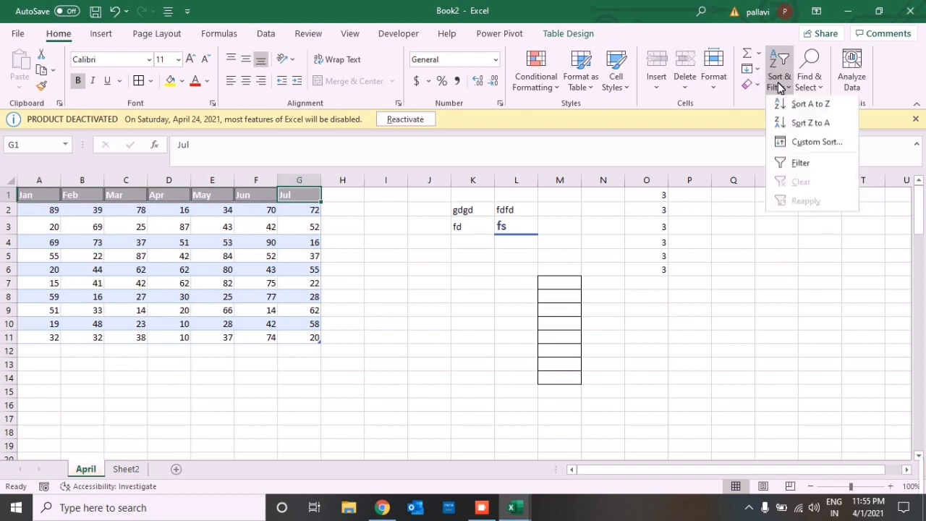
left_click(788, 108)
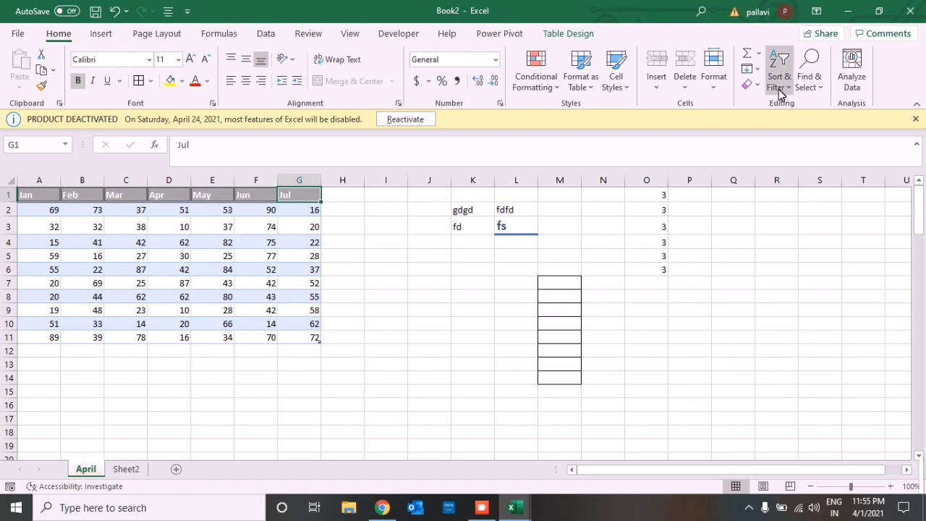
left_click(780, 84)
left_click(801, 106)
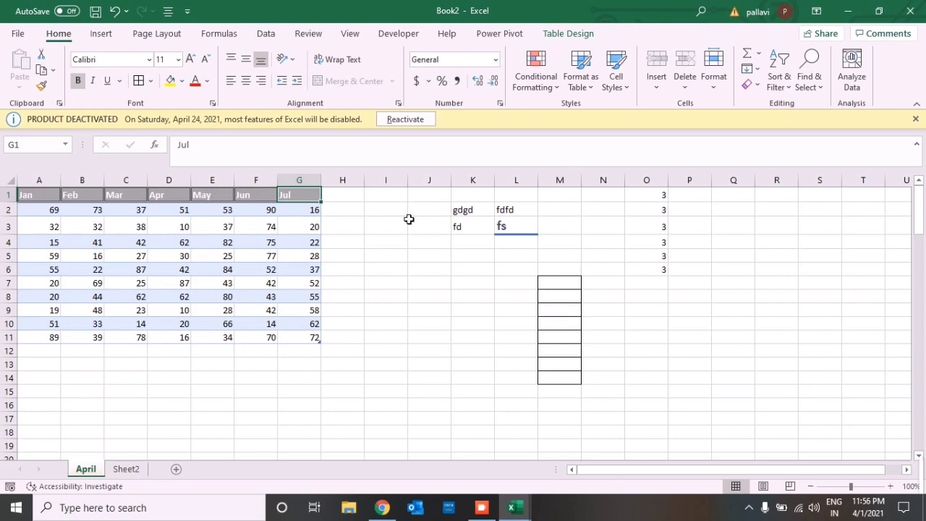
Sort the whole month table from smallest to largest by the Jan column.
key("ctrl+Left")
key("ctrl+shift+Right")
key("ctrl+shift+Down")
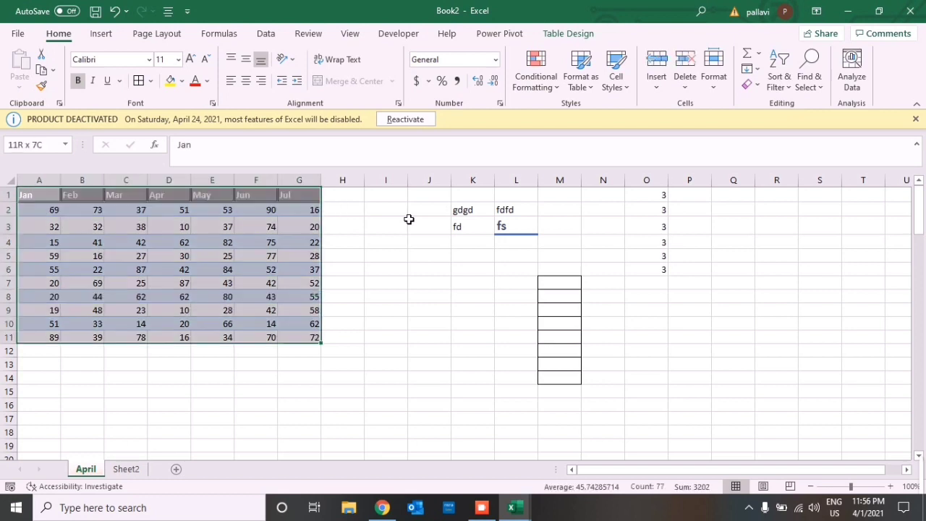
left_click(778, 85)
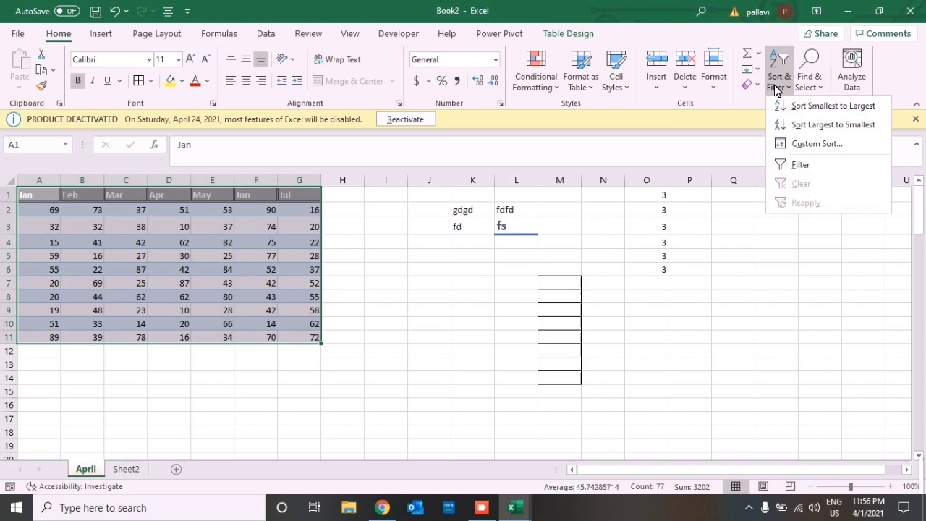
left_click(804, 107)
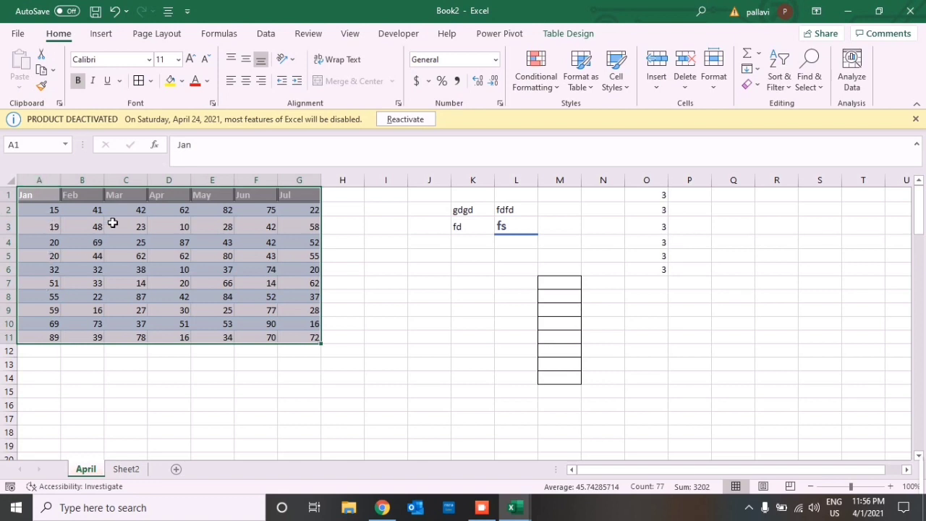
Try adding Mar as a second level in a custom sort and delete that level.
left_click(774, 72)
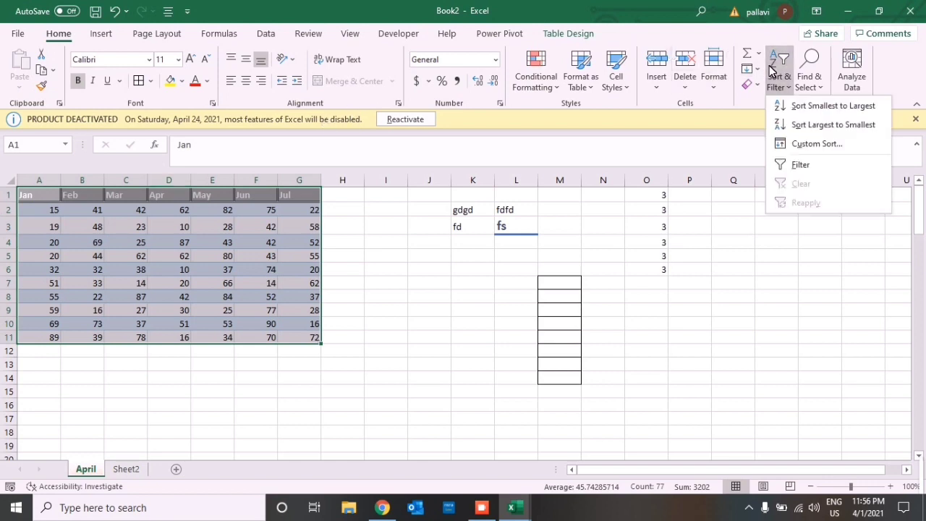
left_click(808, 143)
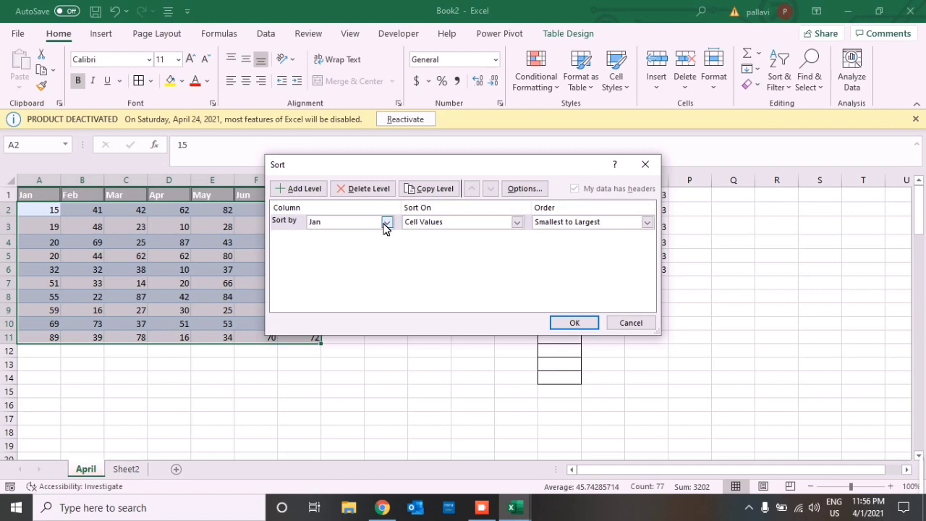
left_click(306, 190)
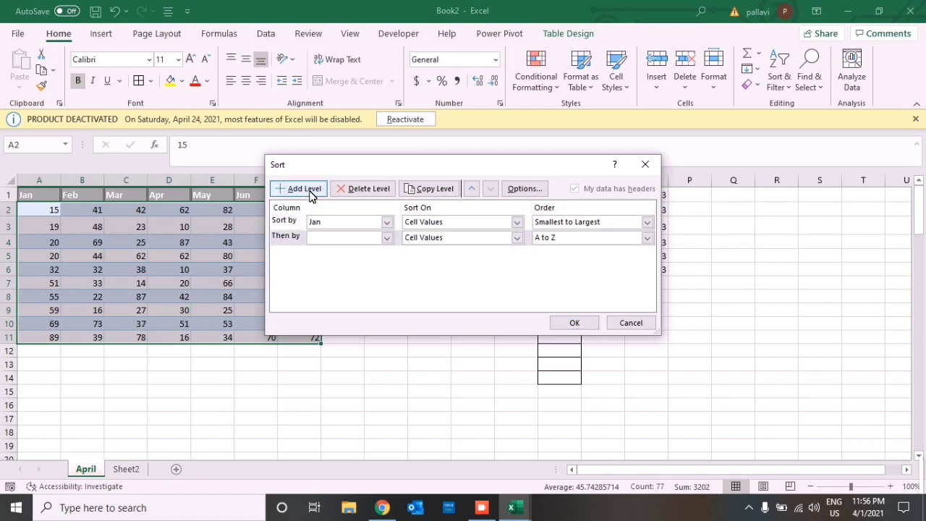
left_click(326, 244)
left_click(326, 267)
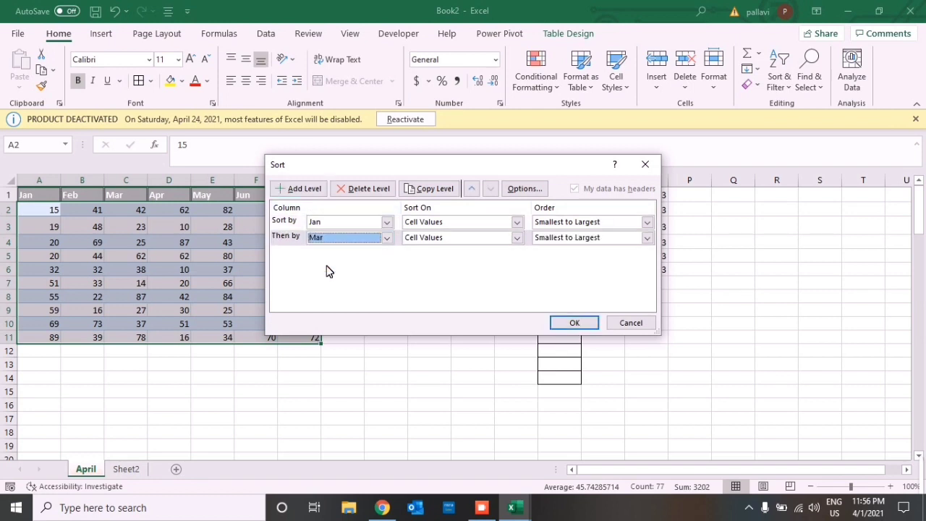
left_click(350, 193)
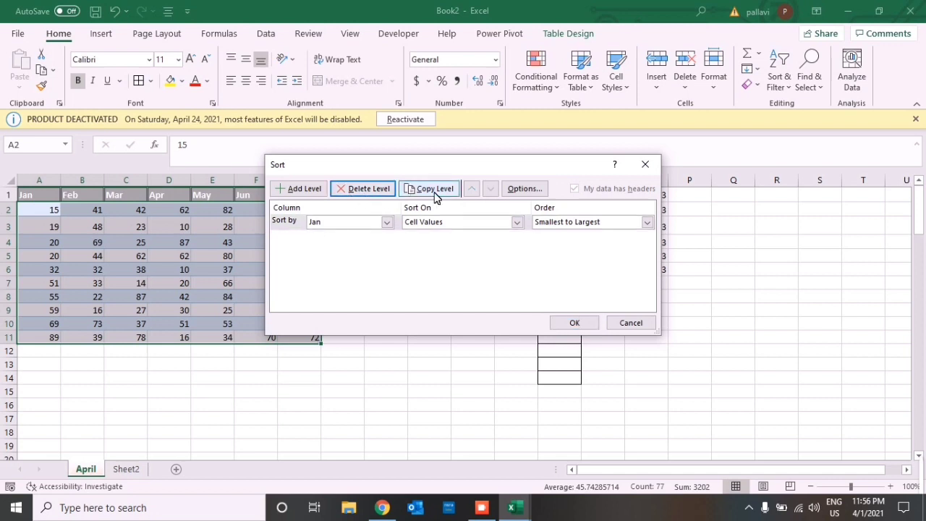
View the case and orientation options for the custom sort and leave without applying a sort.
left_click(517, 190)
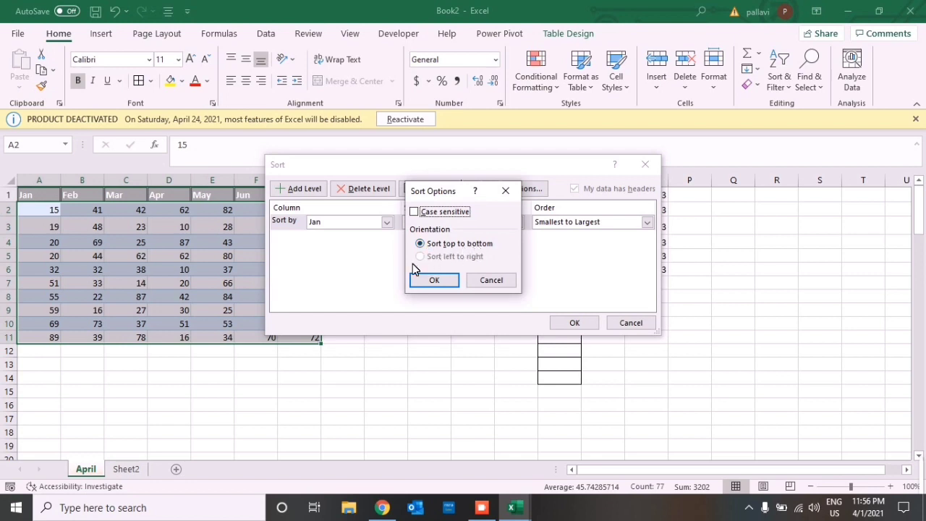
left_click(499, 194)
left_click(645, 167)
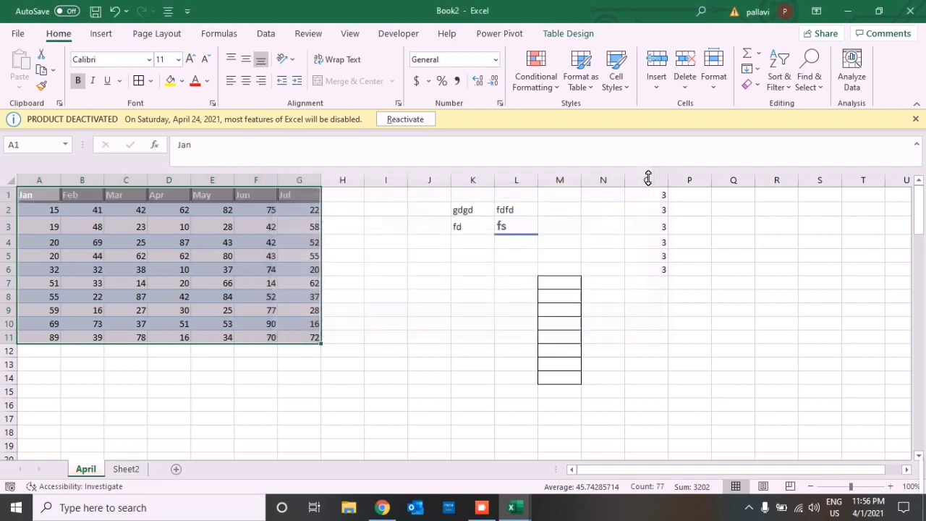
Turn on filters for the table headers and clear the table's sort state.
left_click(785, 85)
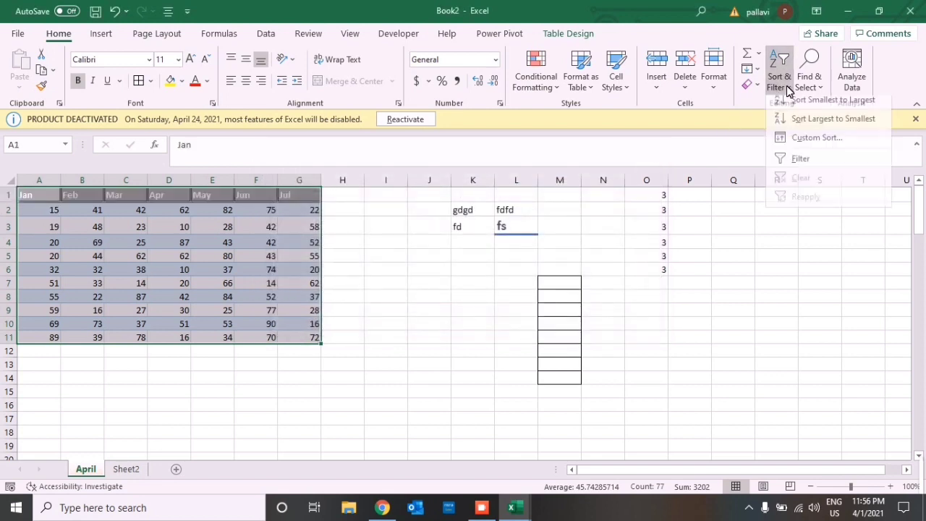
left_click(799, 165)
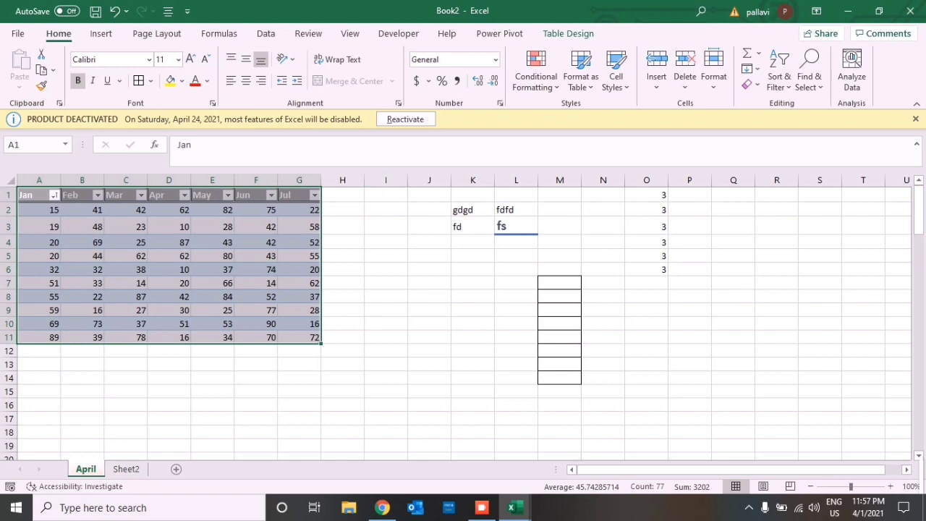
left_click(779, 76)
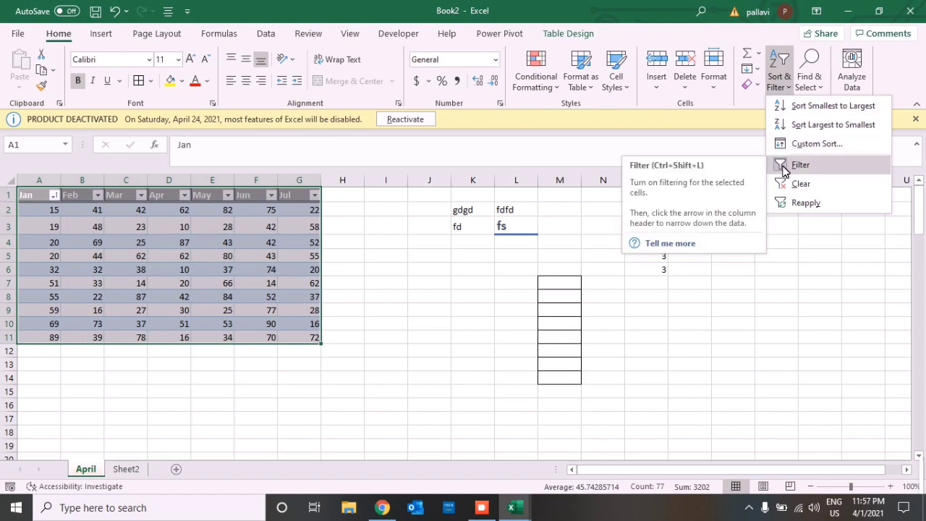
left_click(800, 185)
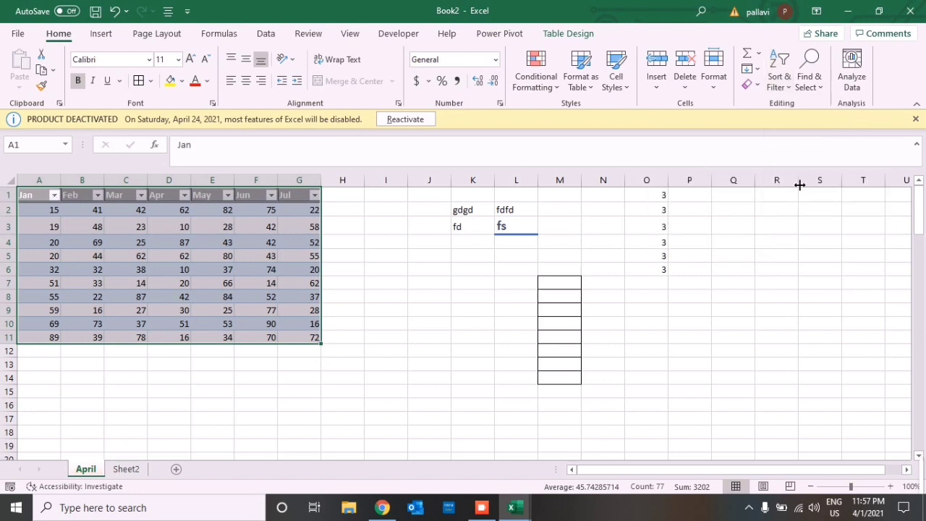
Turn off the table's header filters again and return to the May header cell.
left_click(779, 76)
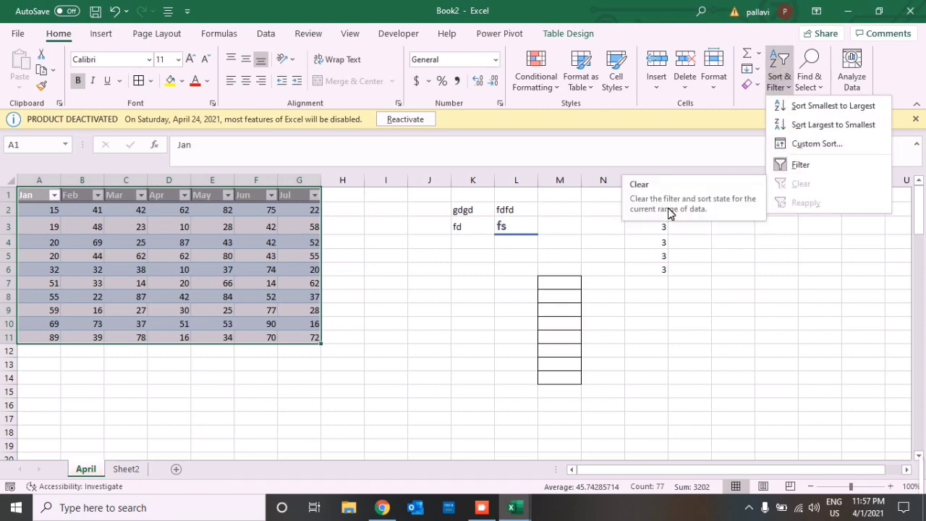
left_click(355, 272)
left_click(220, 242)
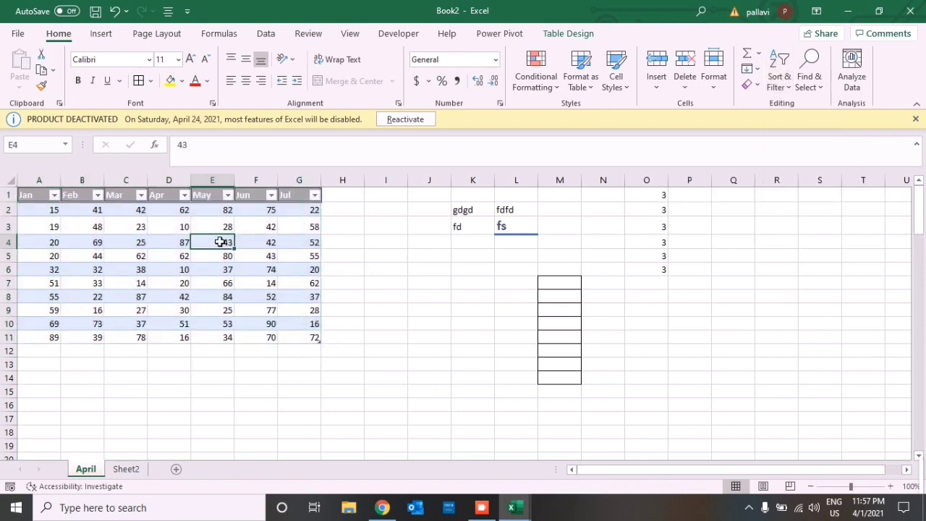
key("ctrl+shift+l")
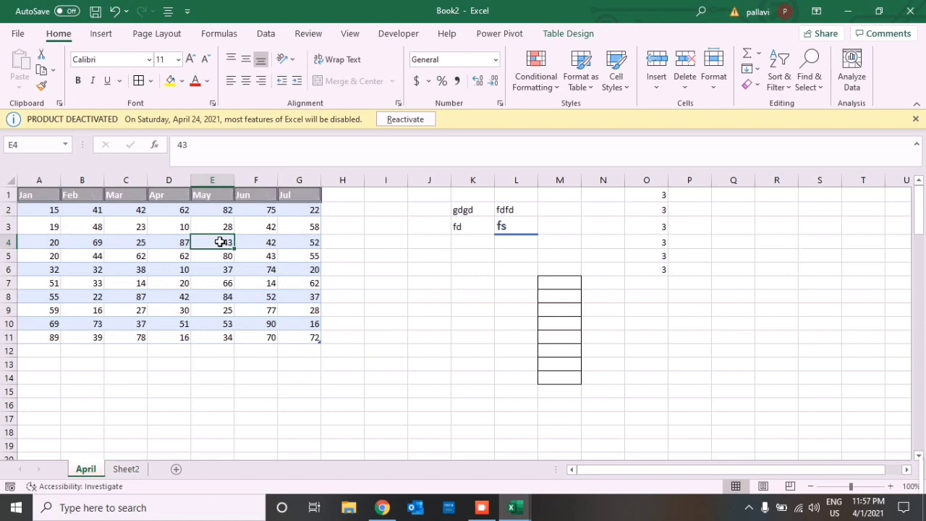
key("ctrl+Up")
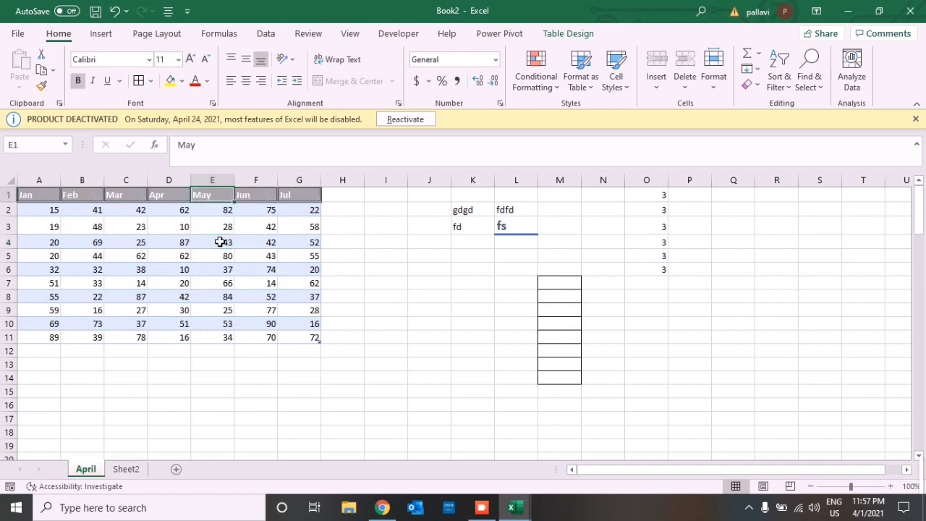
Look through the Go To Special choices, trying Constants, Formulas and Blanks, and close it without applying.
left_click(787, 67)
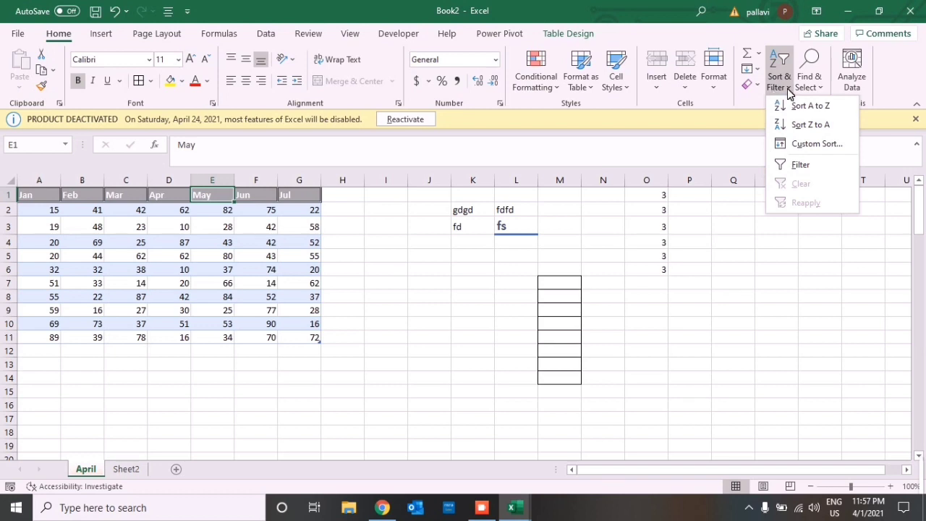
left_click(814, 86)
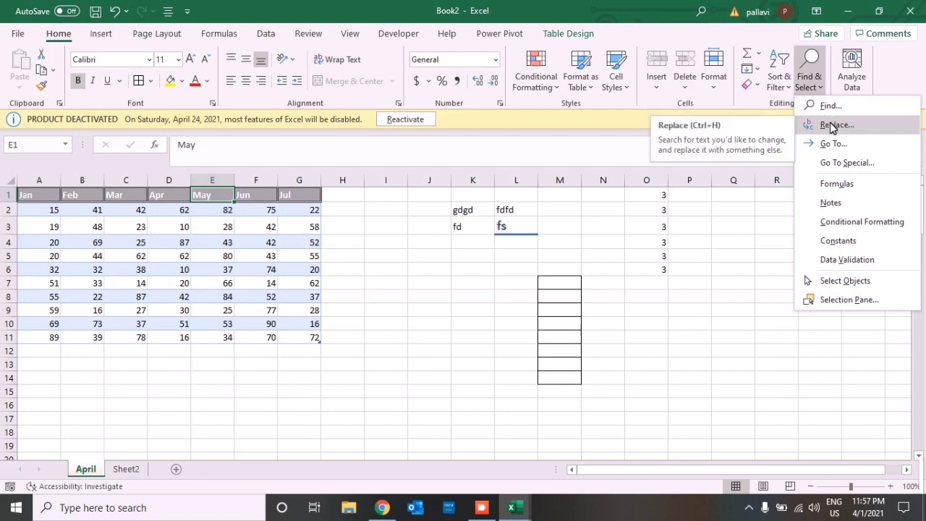
left_click(830, 163)
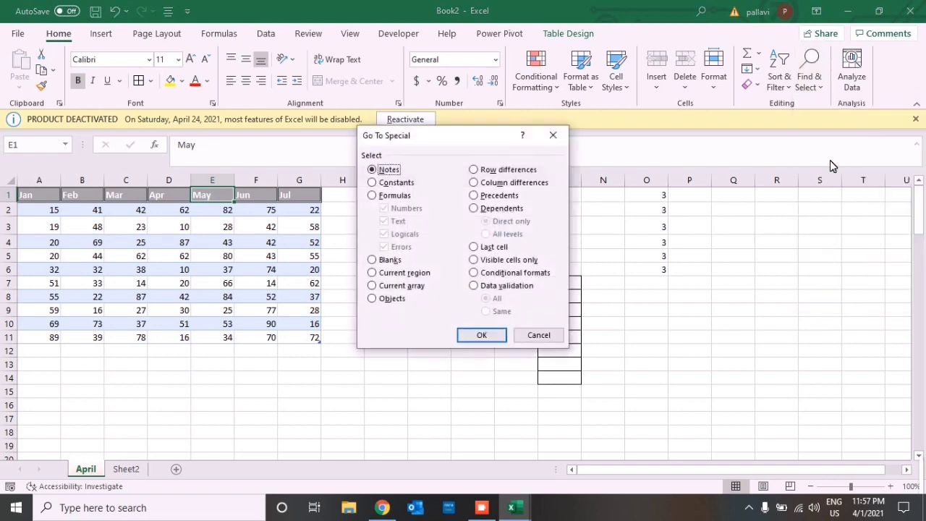
left_click(372, 182)
left_click(372, 195)
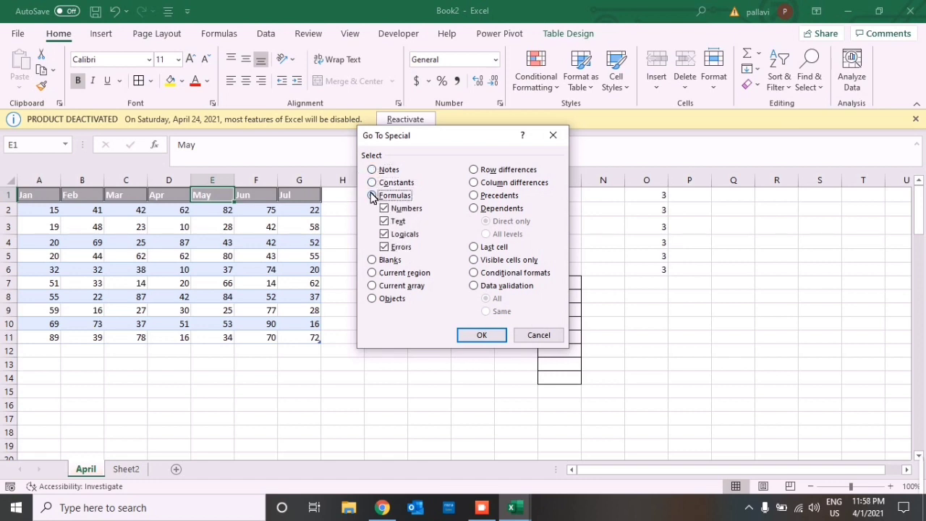
left_click(372, 260)
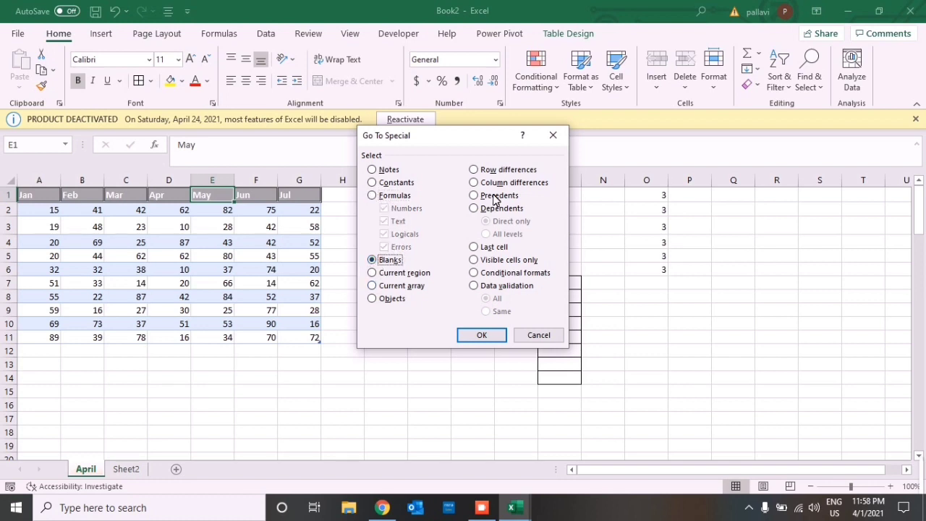
left_click(553, 135)
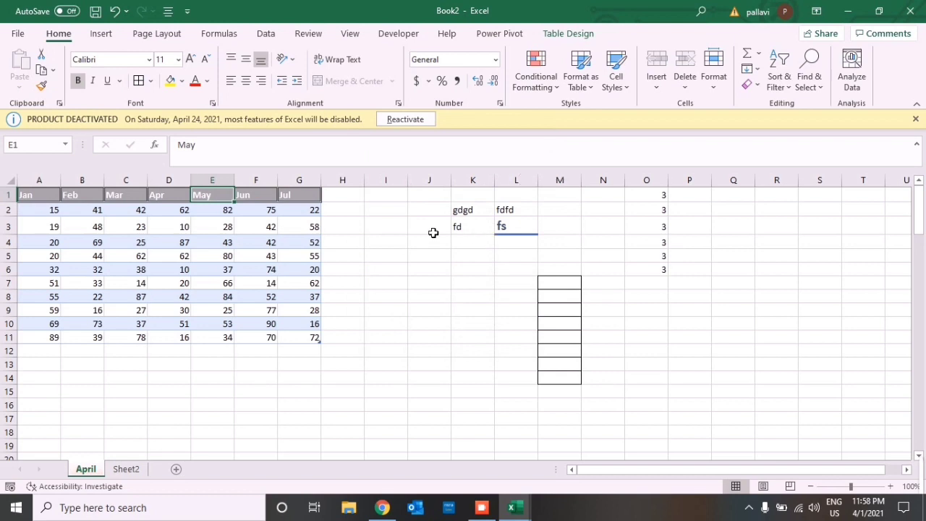
Select only the blank cells within the range A3:J10 using Go To Special.
left_click(363, 231)
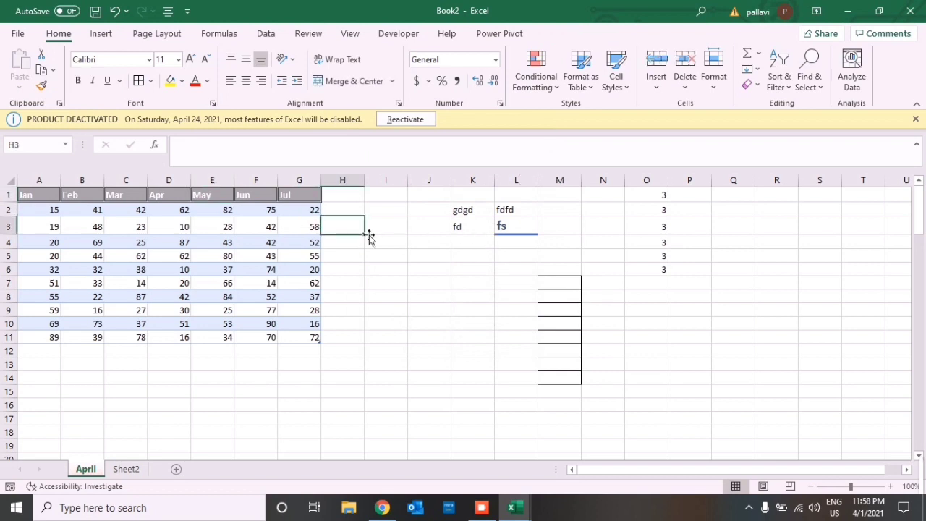
key("Right")
key("Right")
key("ctrl+shift+Down")
key("ctrl+shift+Up")
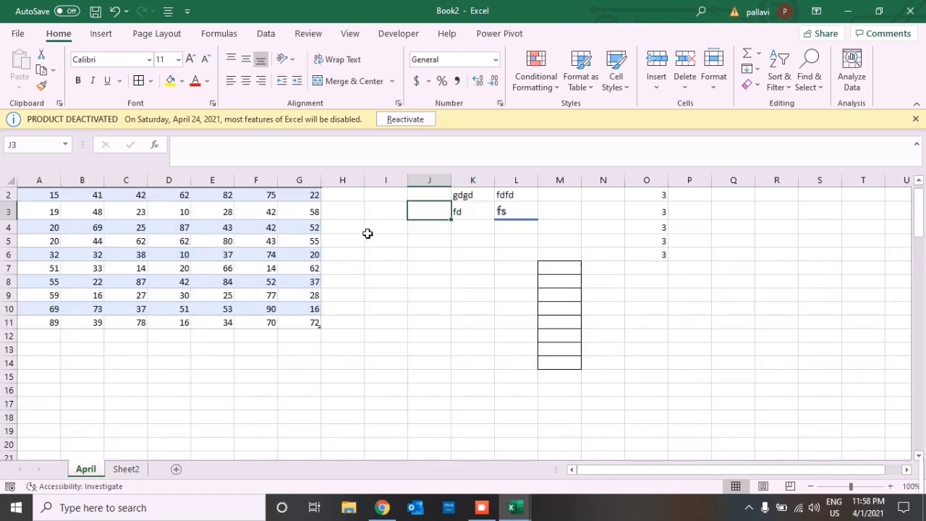
key("shift+Down")
key("shift+Down")
key("shift+Down")
key("shift+Down")
key("shift+Down")
key("shift+Down")
key("shift+Down")
key("ctrl+shift+Left")
key("ctrl+shift+Left")
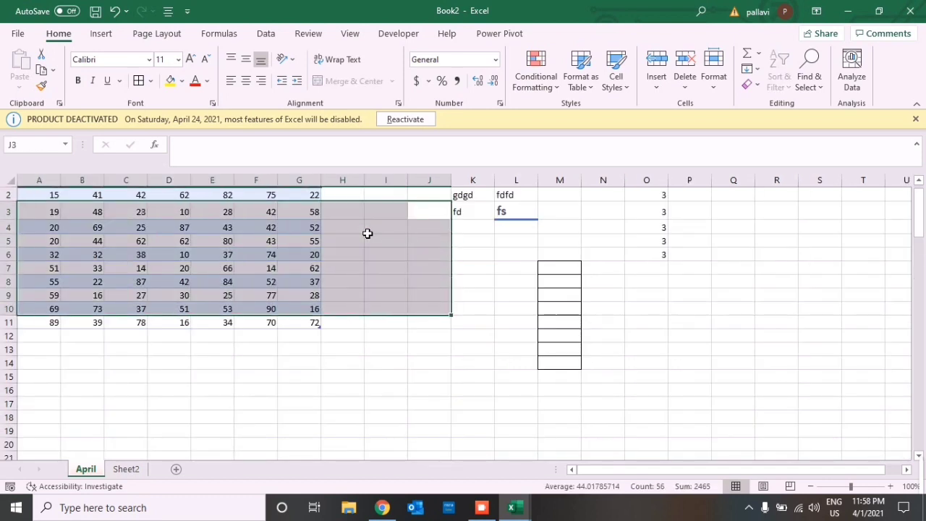
left_click(807, 78)
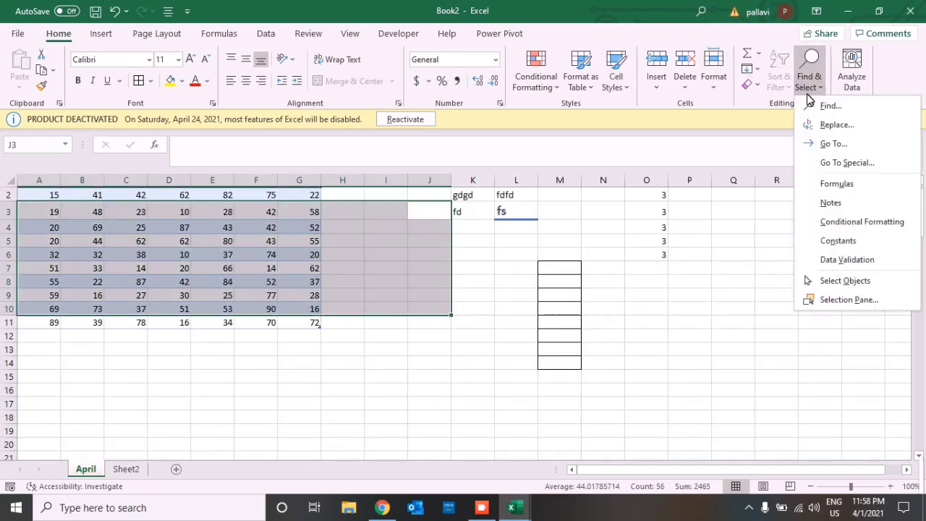
left_click(832, 162)
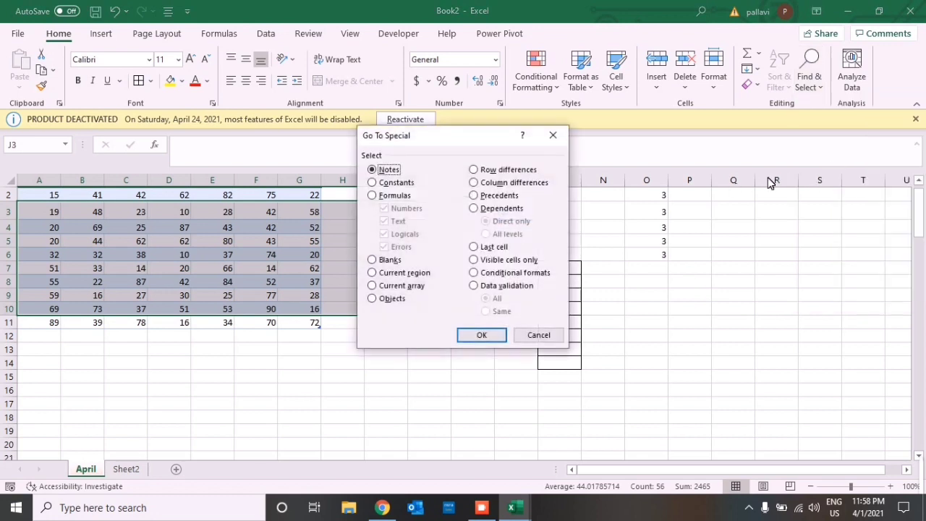
left_click(372, 260)
left_click(479, 335)
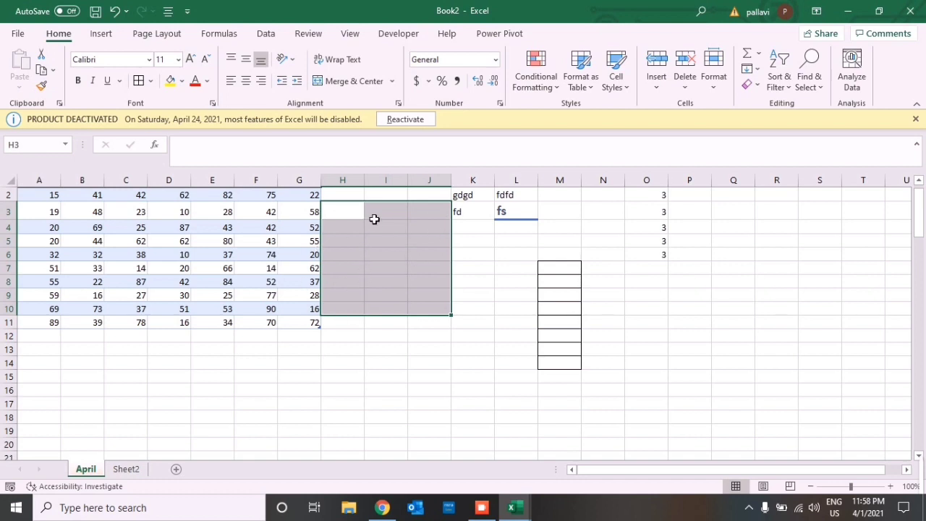
Review the Go To Special choices again and try selecting constants within the highlighted blank cells.
left_click(797, 87)
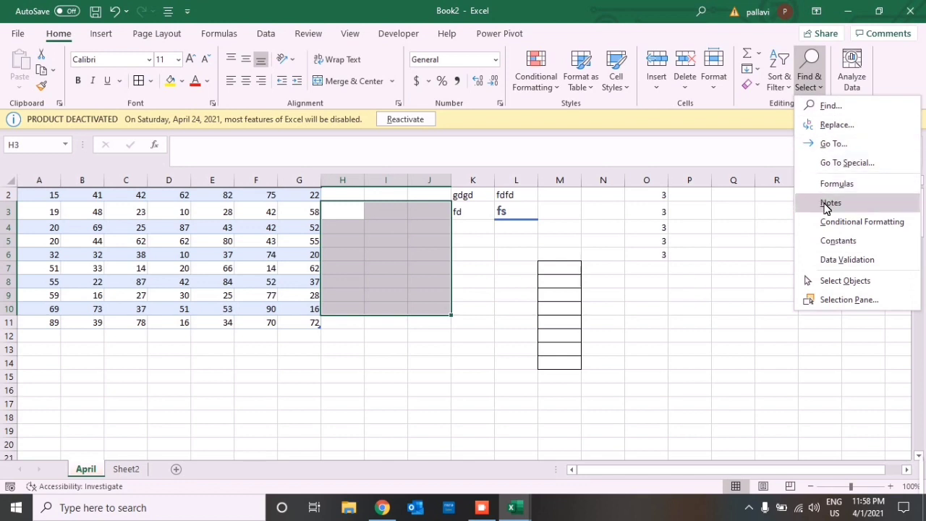
left_click(836, 163)
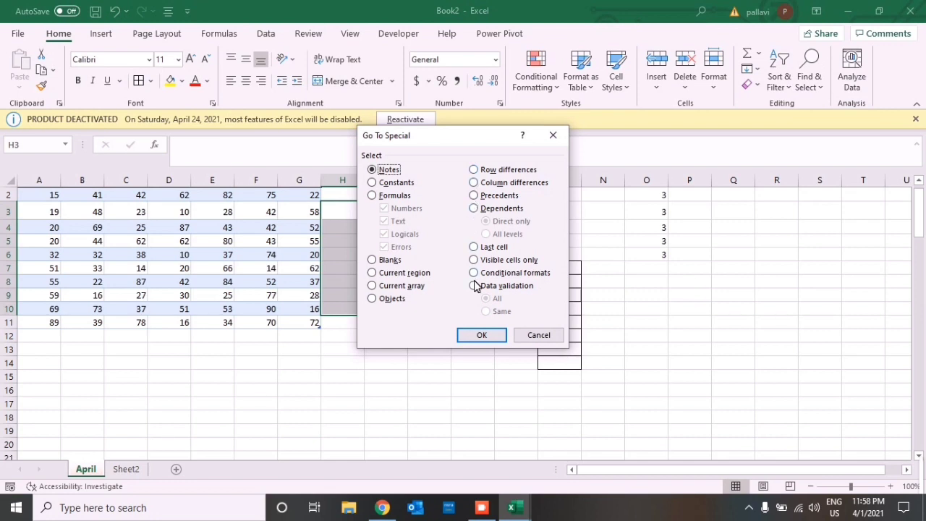
left_click(552, 137)
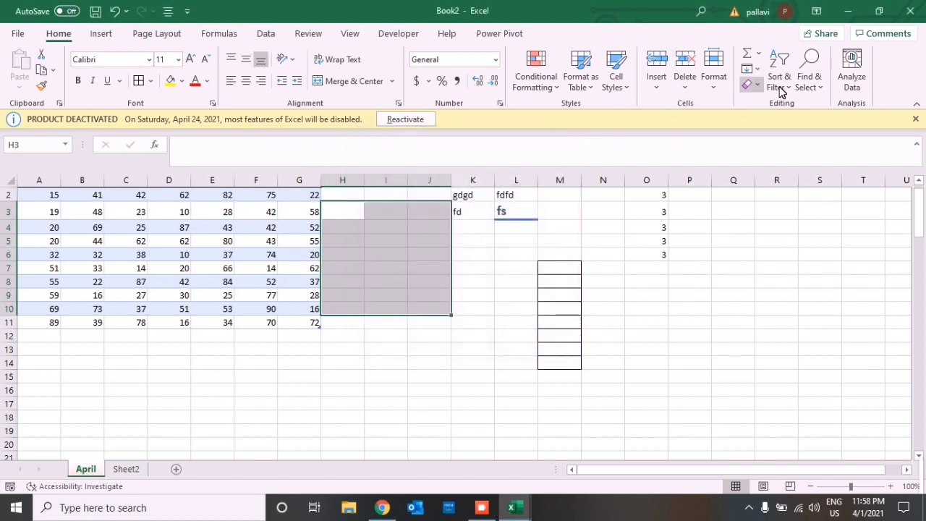
left_click(803, 84)
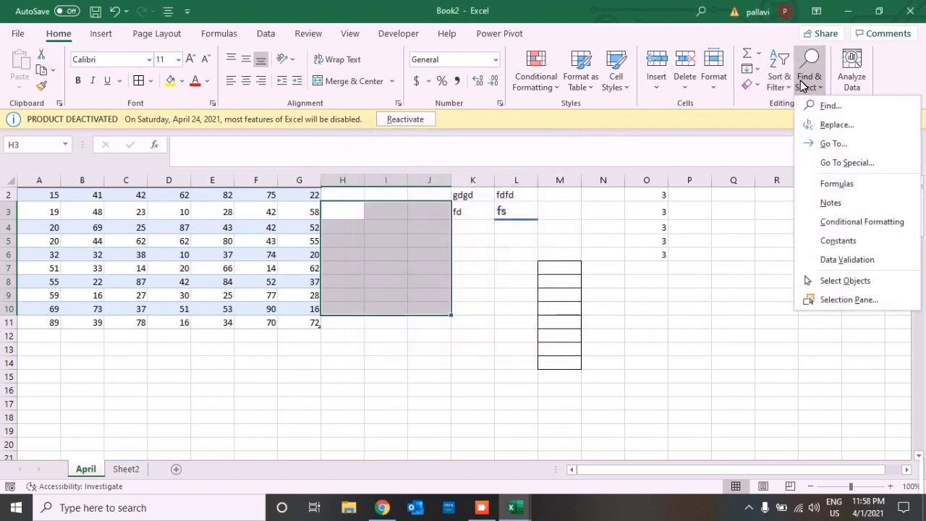
left_click(825, 242)
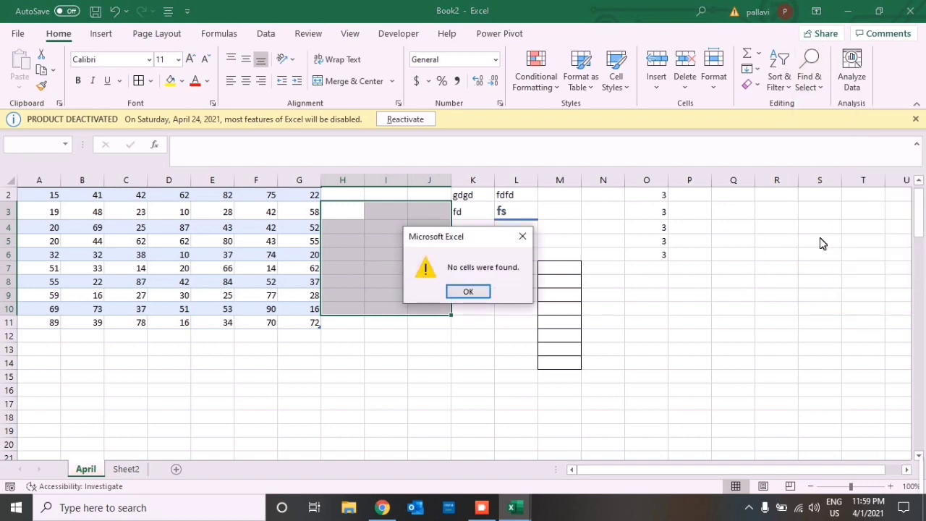
Select all constants on the April sheet, try to copy them together, and deselect them by moving to cell L5.
left_click(523, 240)
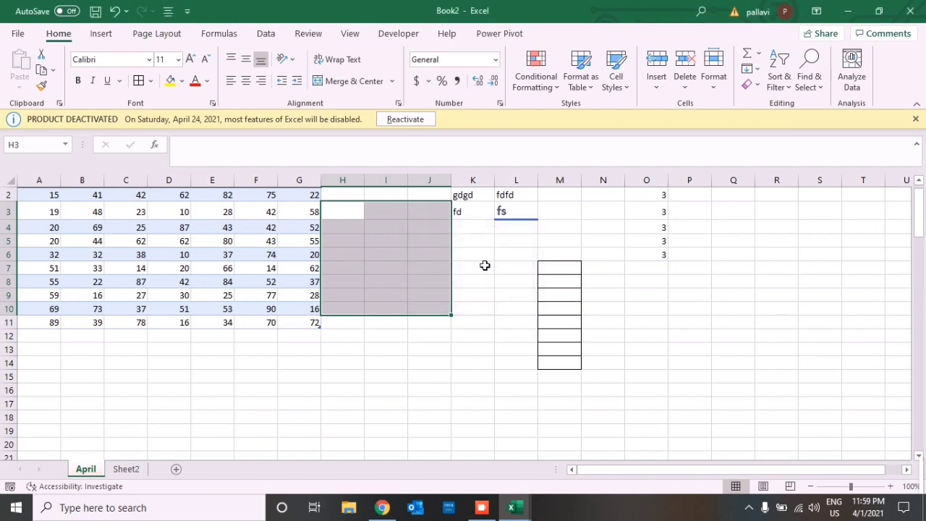
left_click(481, 258)
left_click(821, 82)
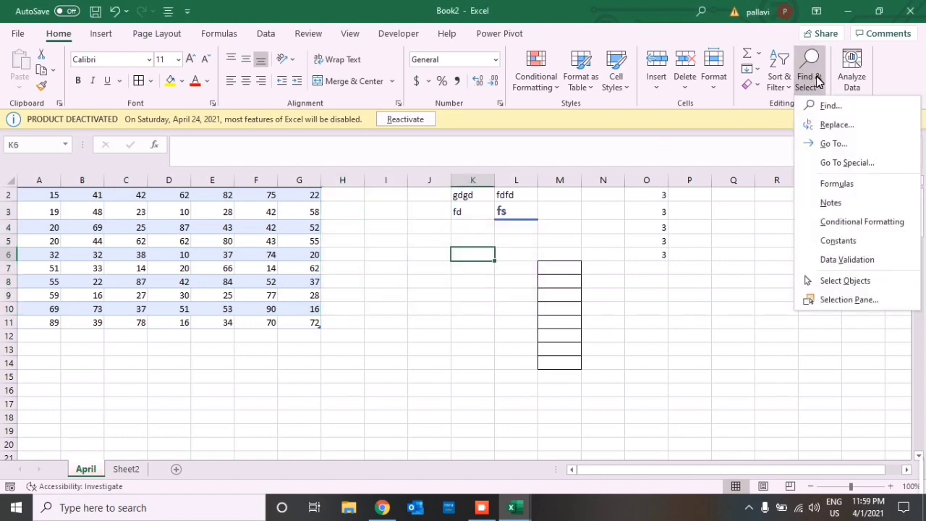
left_click(828, 241)
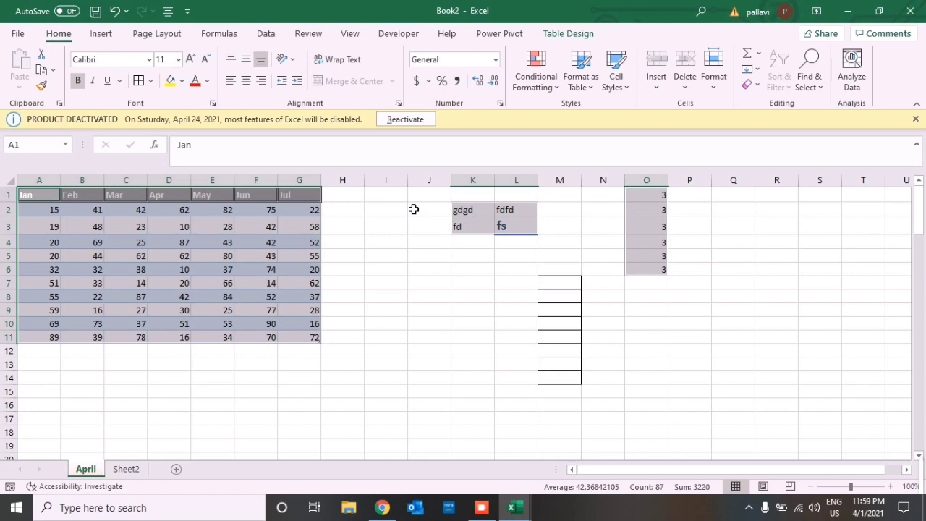
key("ctrl+c")
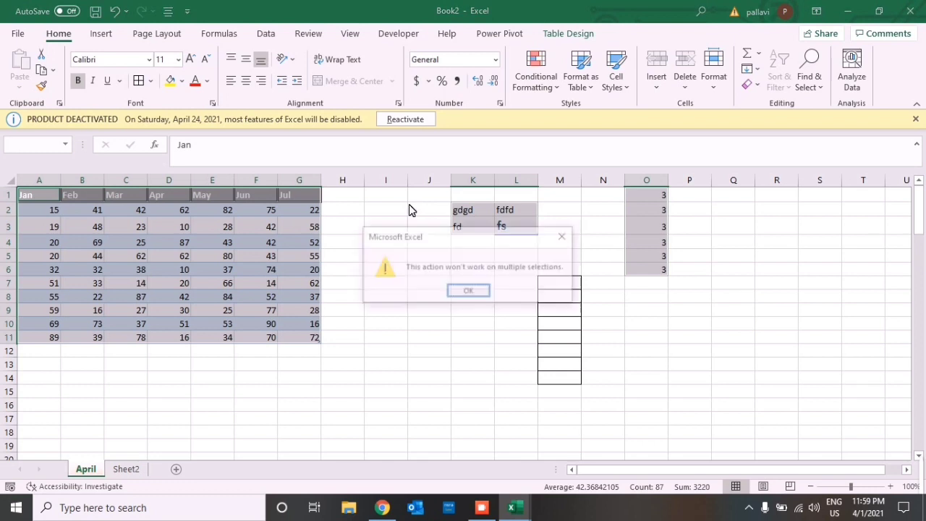
left_click(566, 243)
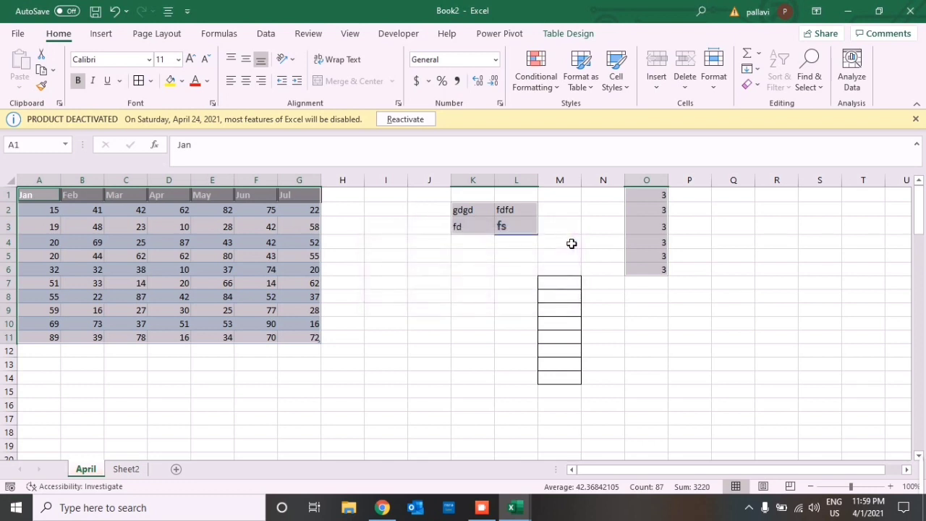
left_click(529, 261)
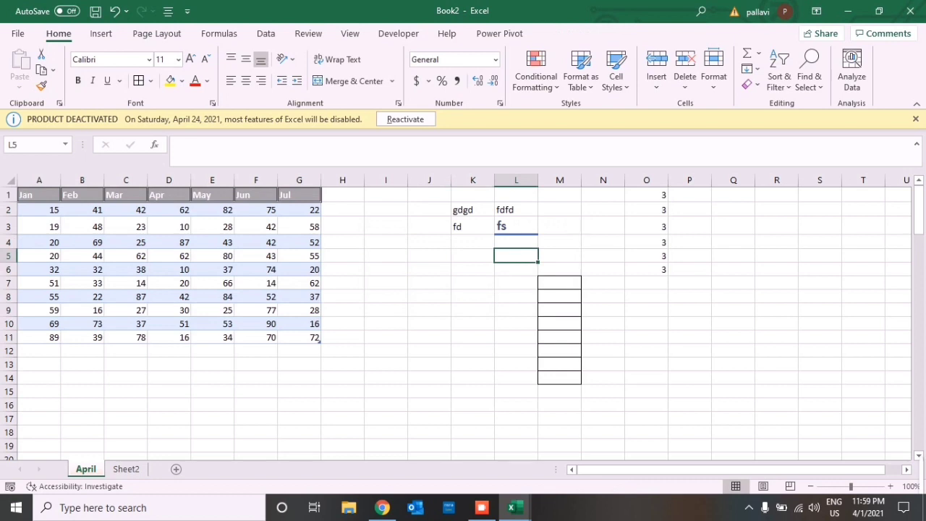
View the Selection Pane for objects on the April sheet and close it again.
left_click(809, 78)
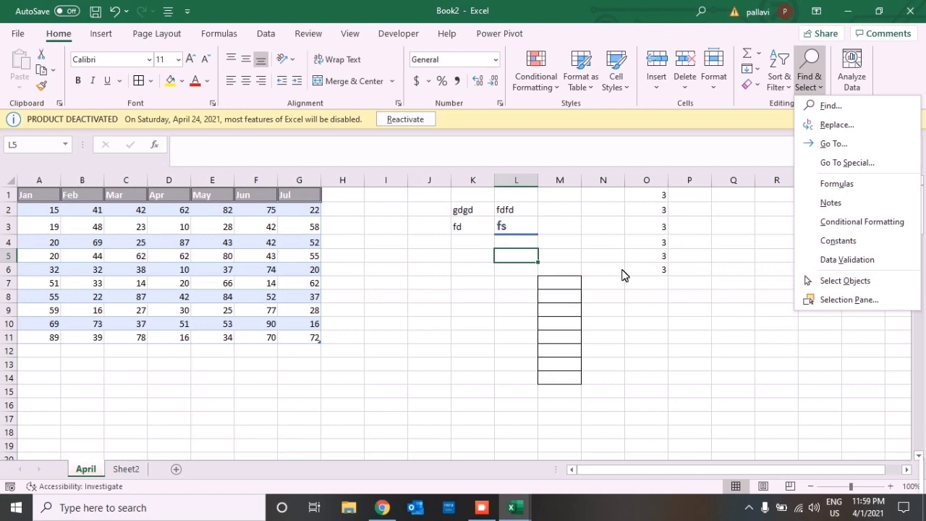
left_click(839, 301)
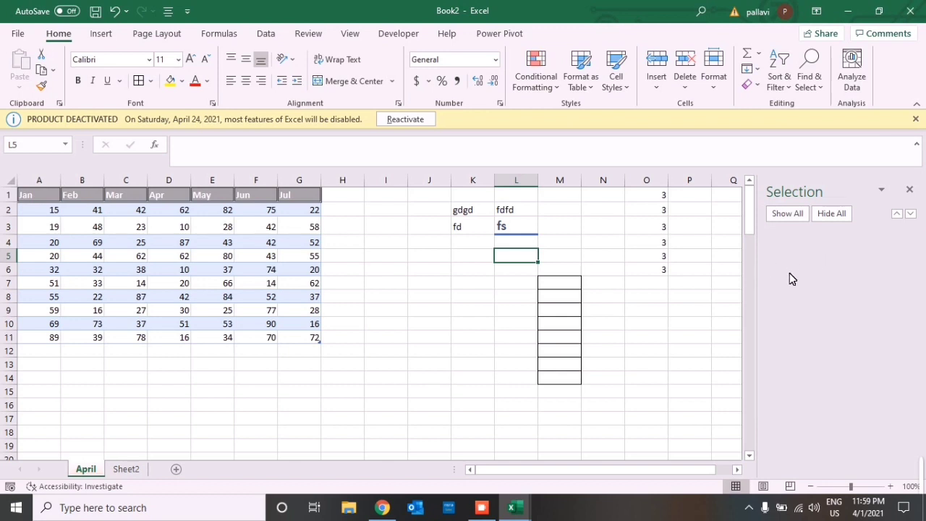
left_click(911, 192)
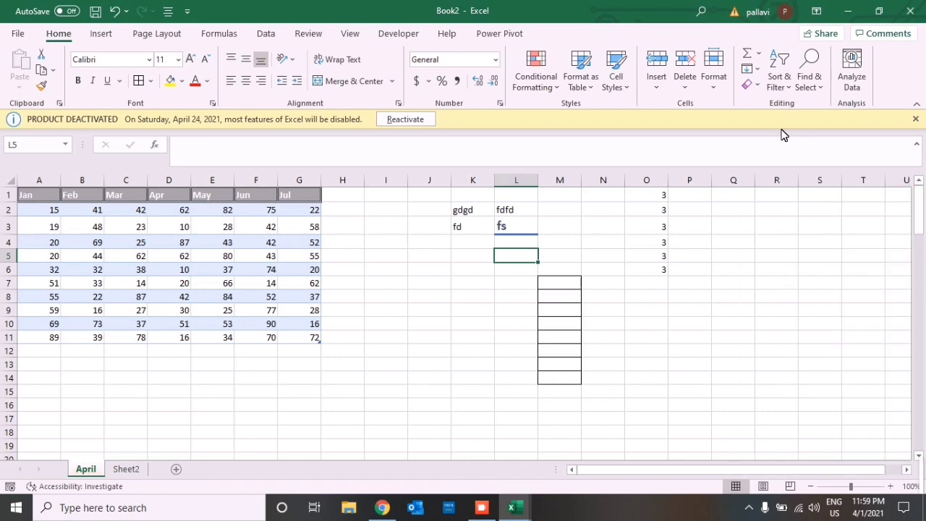
left_click(808, 92)
left_click(807, 92)
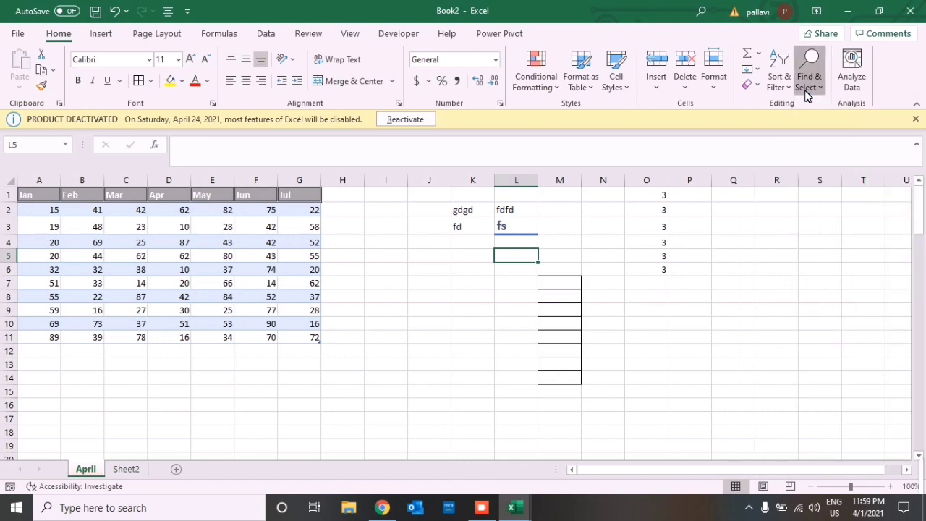
Run Analyze Data on the Jan–Jul table, close its results, and return to the empty cell J6.
left_click(246, 256)
left_click(851, 73)
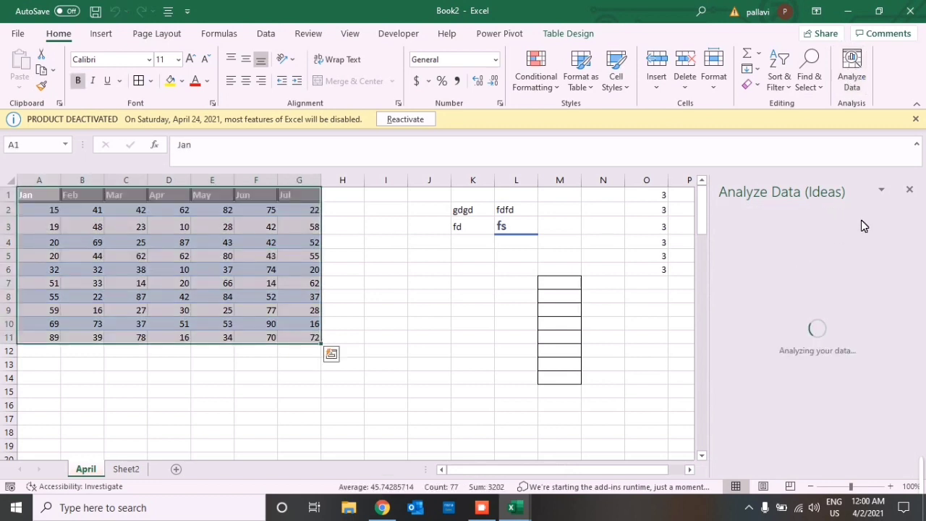
left_click(910, 188)
left_click(653, 257)
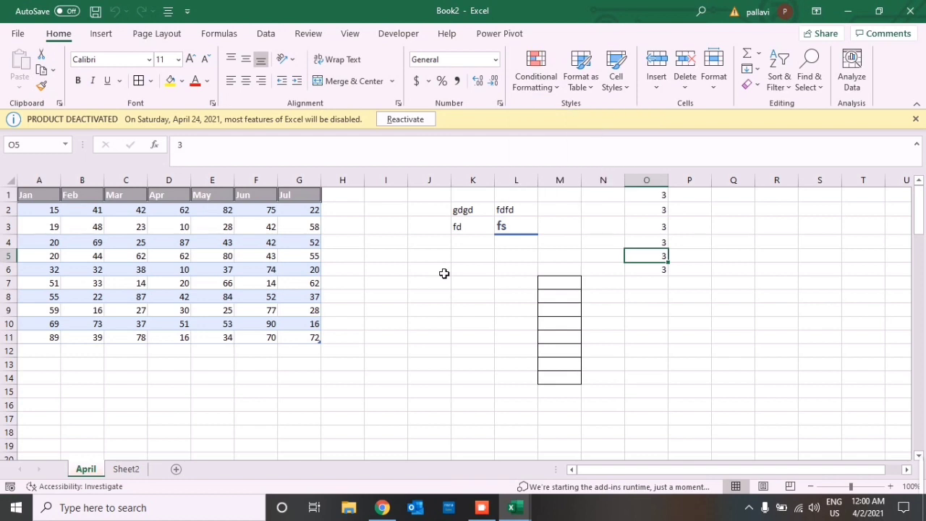
left_click(444, 273)
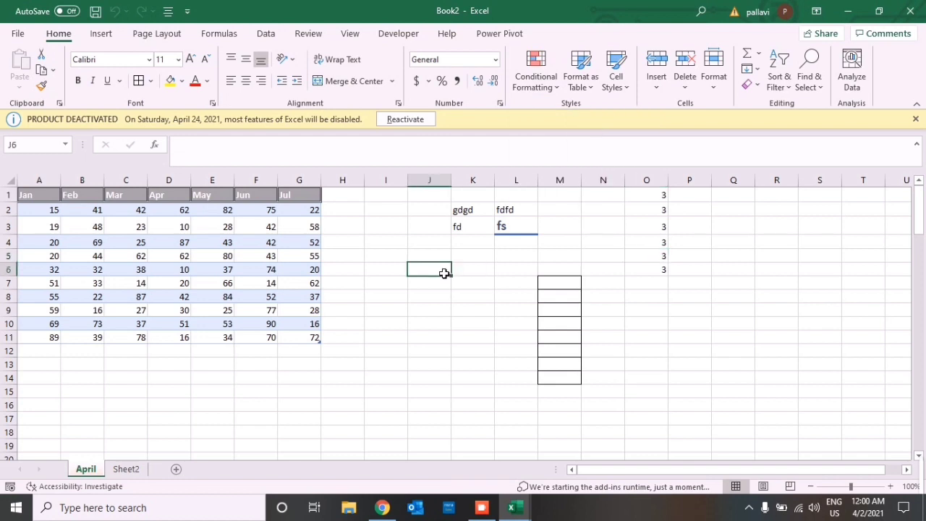